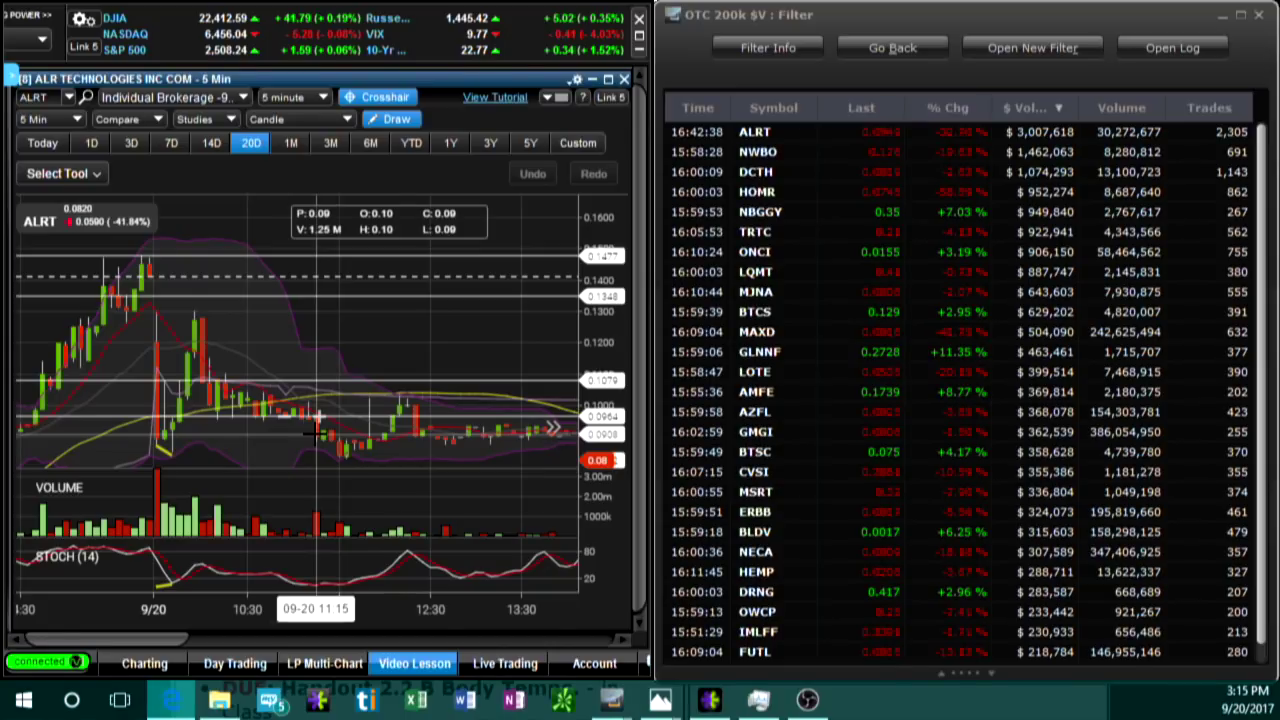
Switch the ALRT chart to daily candles, review its price history, and delete the stray measuring line
{"action": "left_click", "coordinate": [46, 118]}
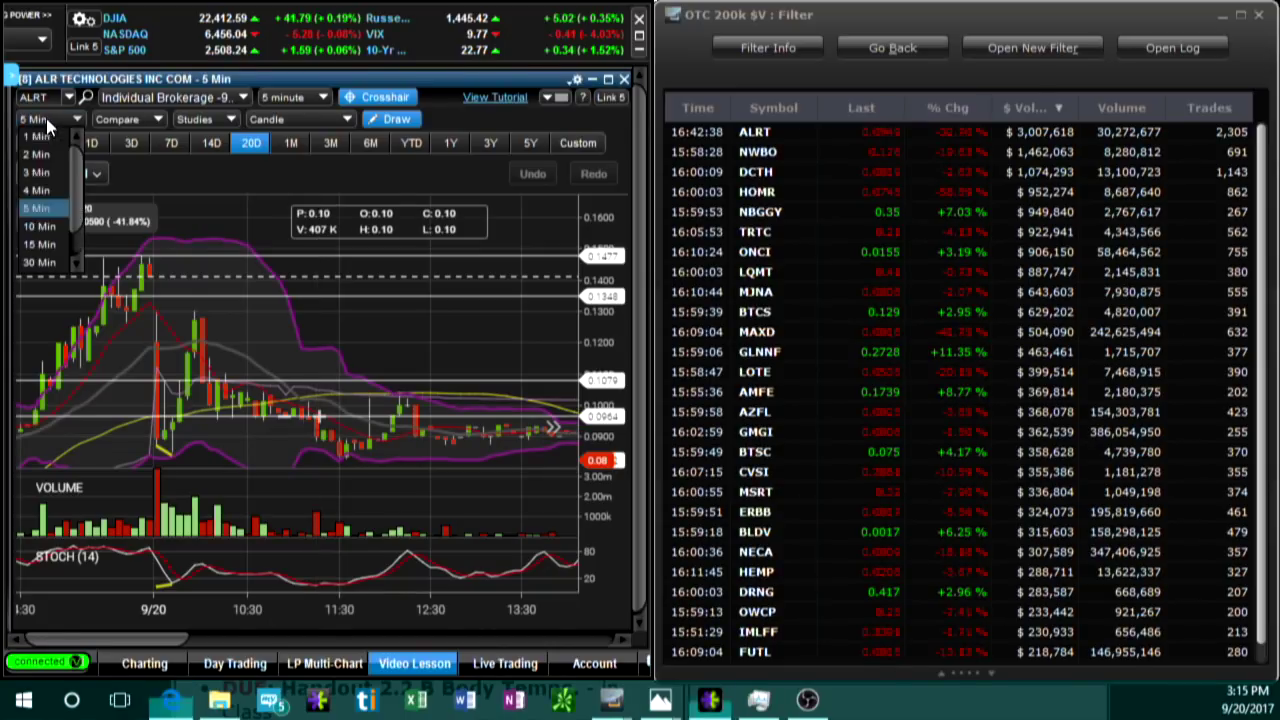
{"action": "scroll", "coordinate": [47, 241], "scroll_direction": "down", "scroll_amount": 2}
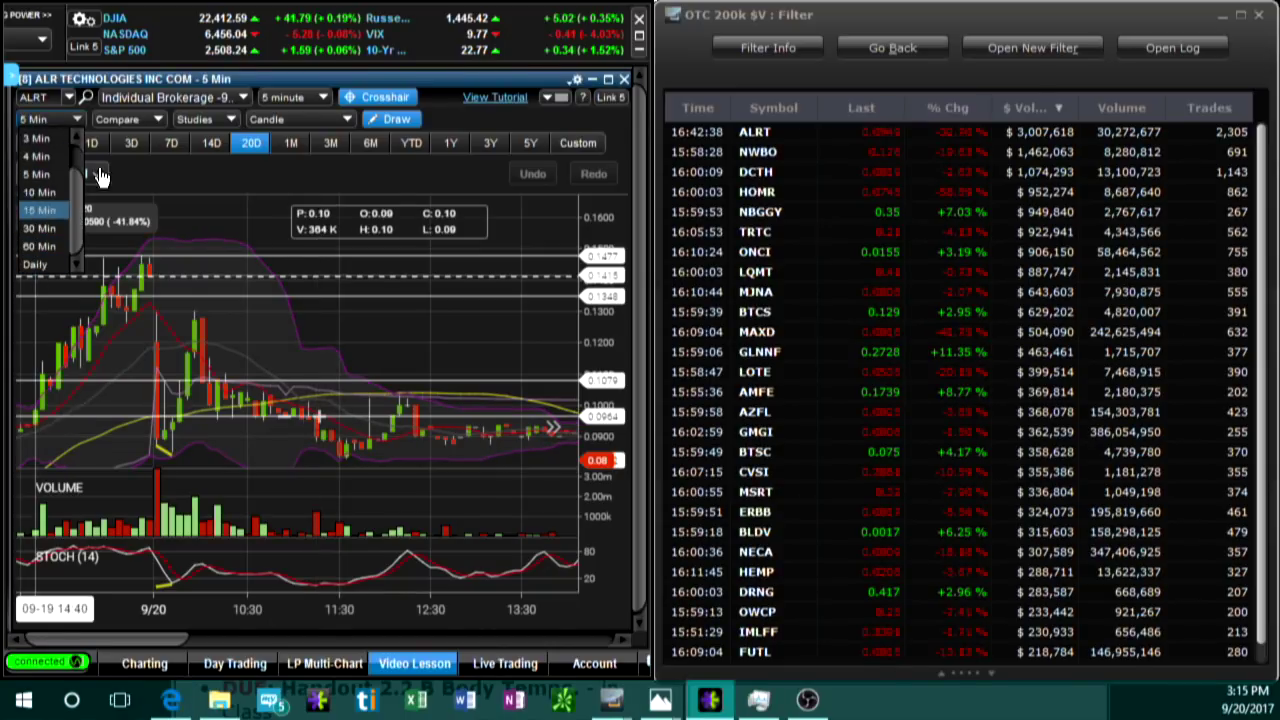
{"action": "left_click", "coordinate": [44, 266]}
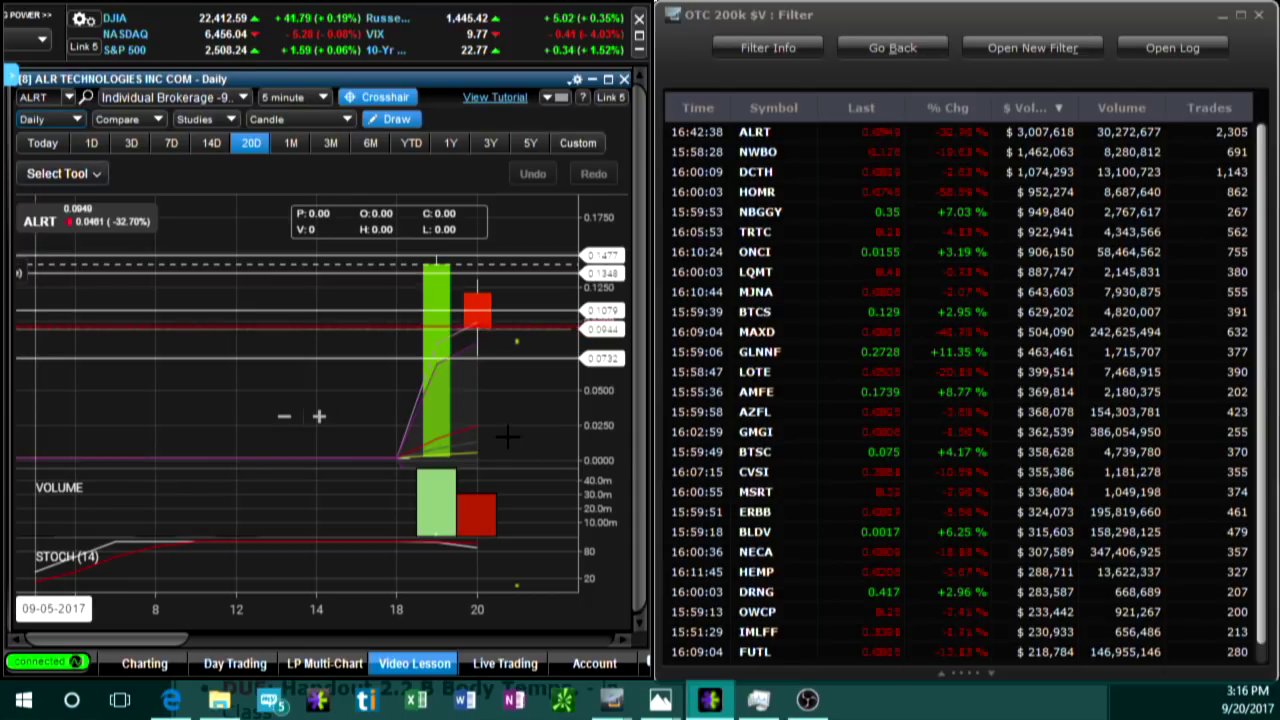
{"action": "left_click", "coordinate": [424, 397]}
{"action": "scroll", "coordinate": [507, 436], "scroll_direction": "down", "scroll_amount": 2}
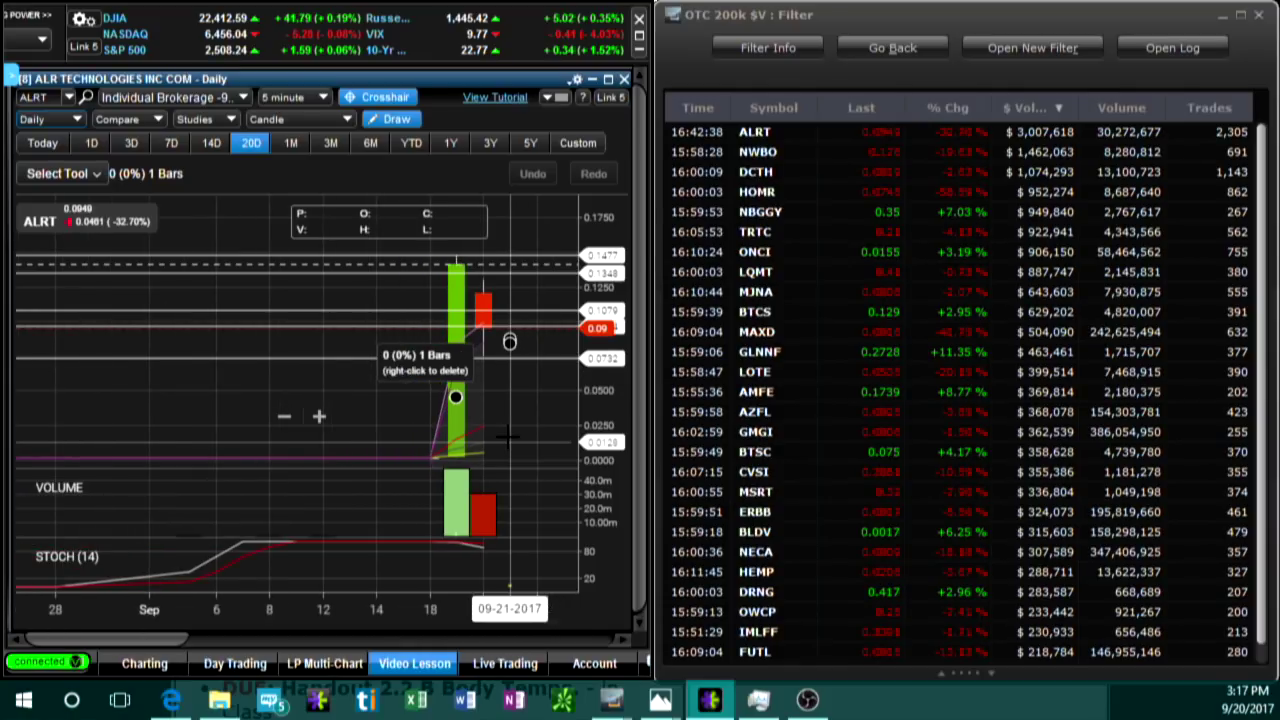
{"action": "right_click", "coordinate": [414, 362]}
{"action": "scroll", "coordinate": [343, 420], "scroll_direction": "down", "scroll_amount": 3}
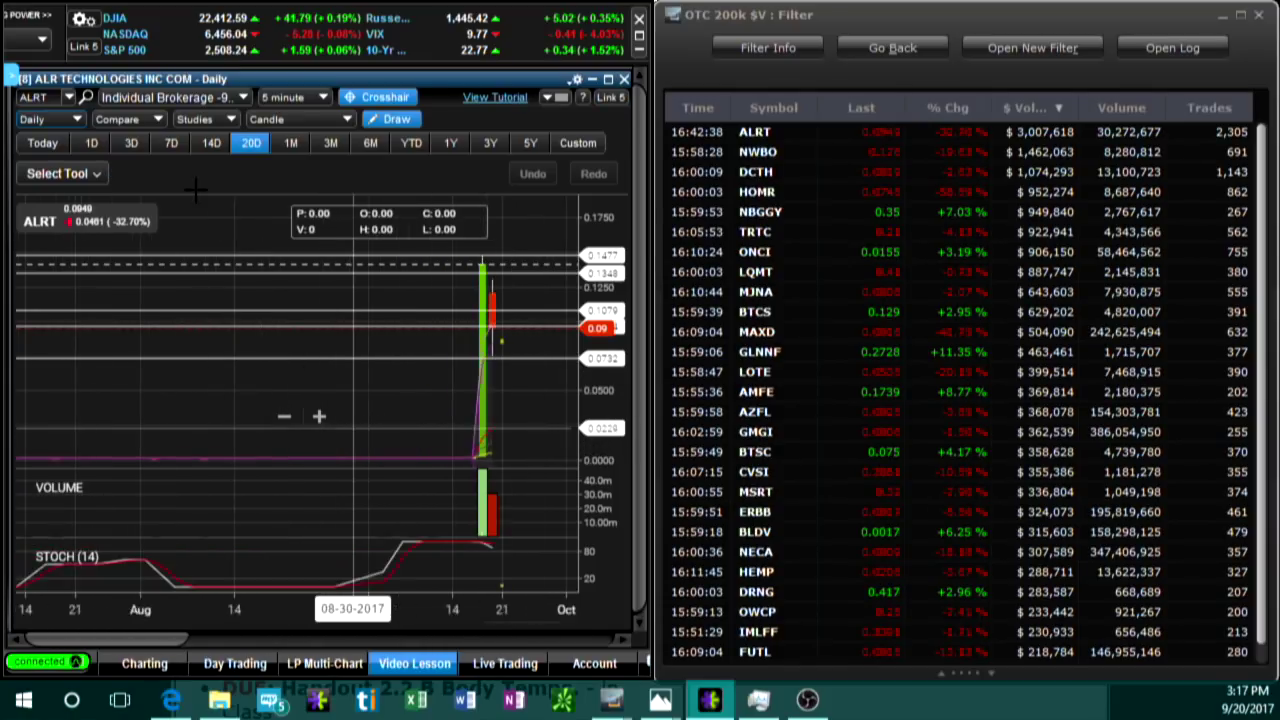
{"action": "scroll", "coordinate": [196, 190], "scroll_direction": "down", "scroll_amount": 1}
Switch the ALRT chart to 30-minute candles and examine the price action from 9/18 to 9/21
{"action": "left_click", "coordinate": [55, 118]}
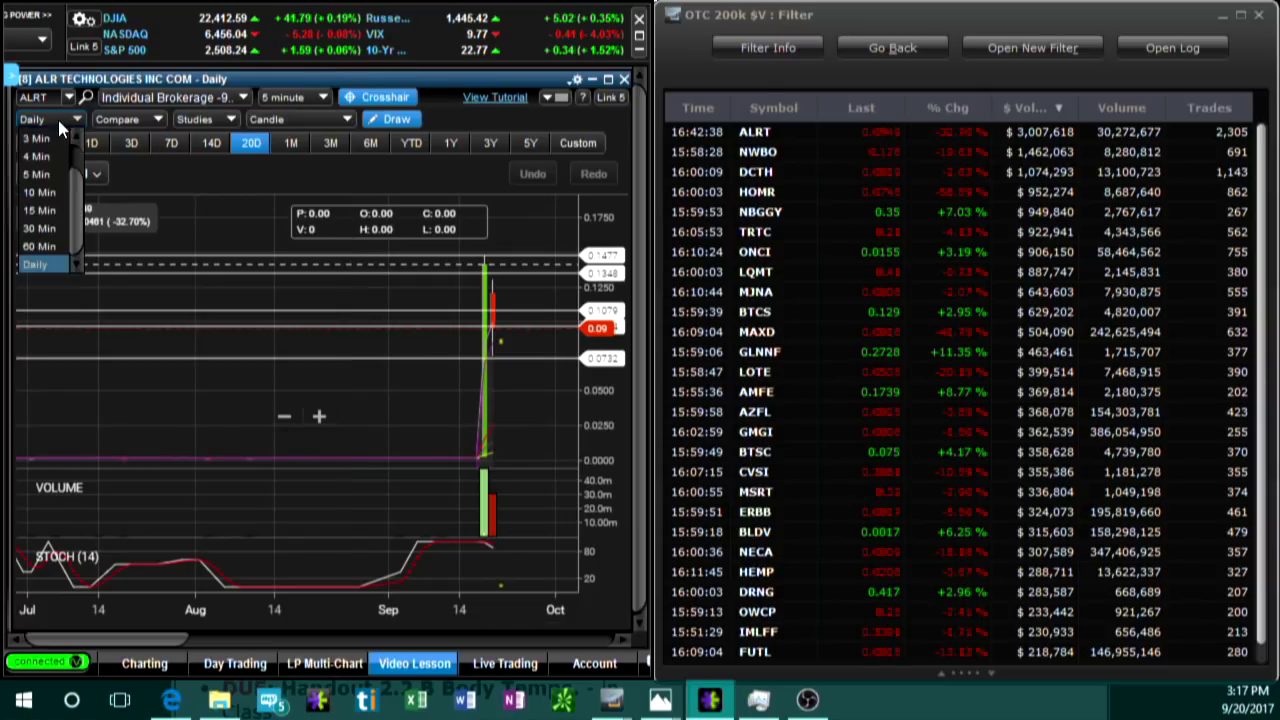
{"action": "left_click", "coordinate": [50, 228]}
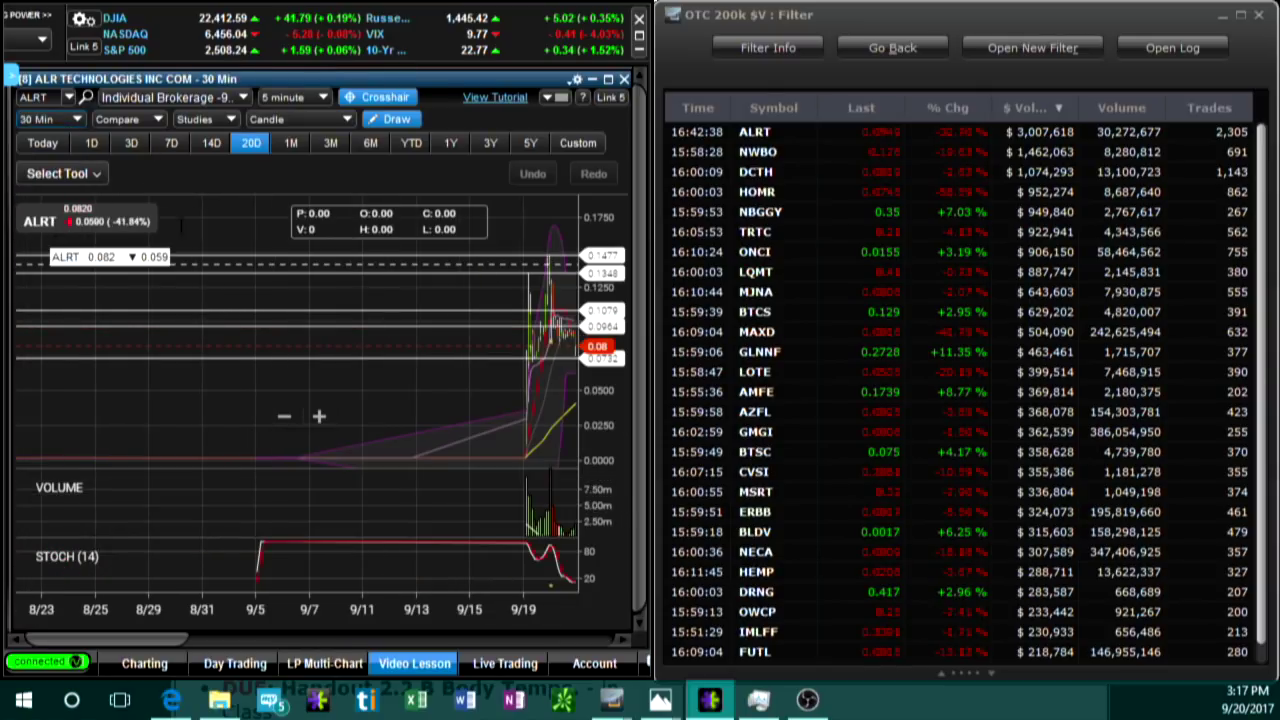
{"action": "scroll", "coordinate": [410, 395], "scroll_direction": "up", "scroll_amount": 2}
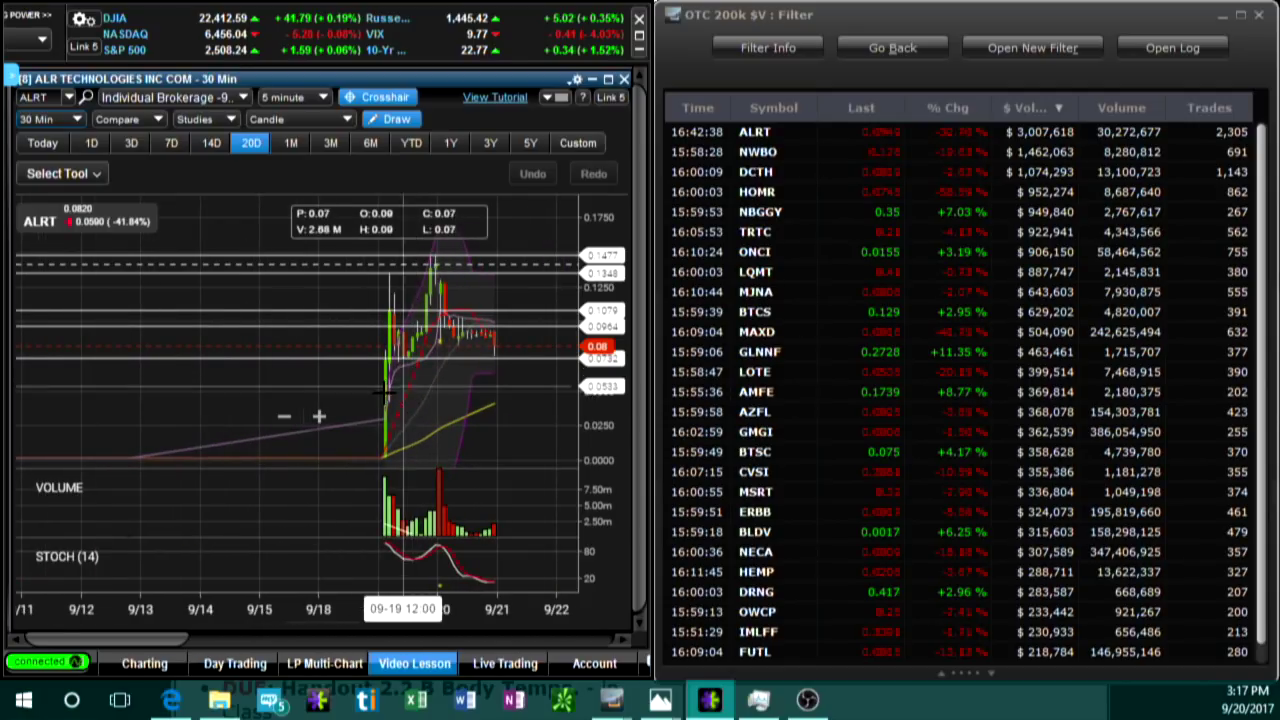
{"action": "left_click", "coordinate": [410, 393]}
{"action": "scroll", "coordinate": [410, 393], "scroll_direction": "up", "scroll_amount": 3}
{"action": "scroll", "coordinate": [384, 393], "scroll_direction": "up", "scroll_amount": 2}
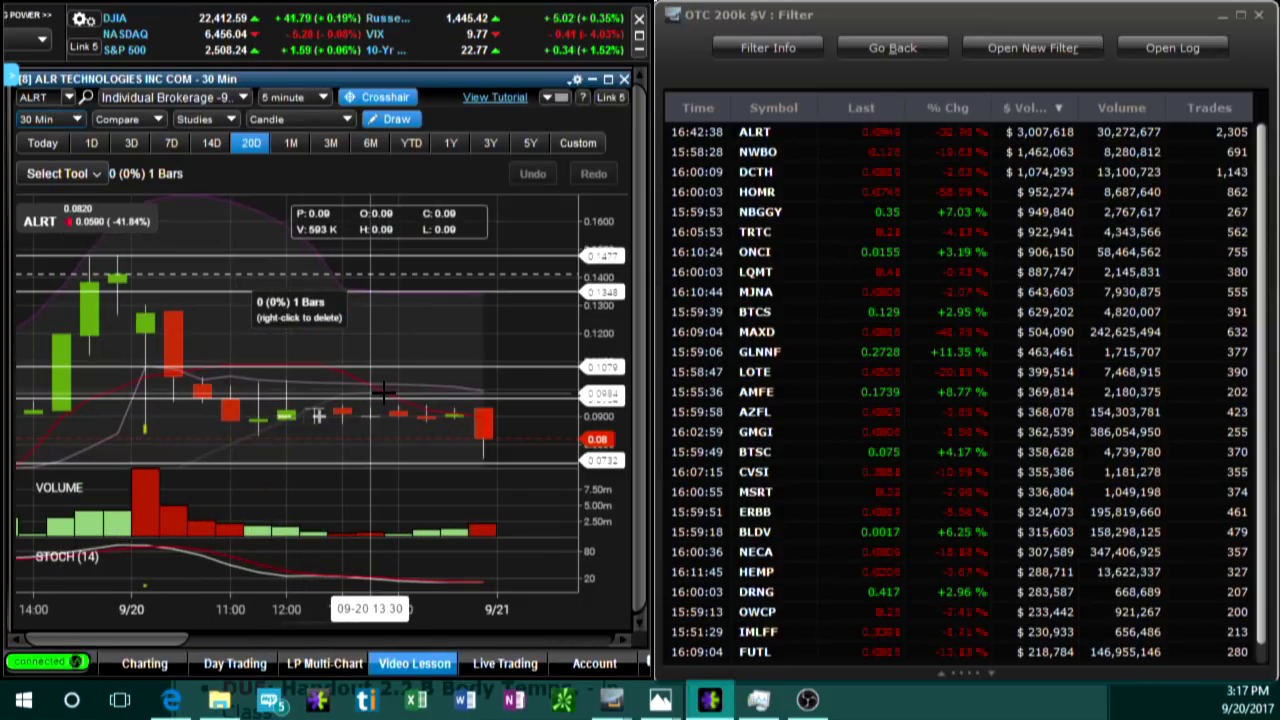
{"action": "scroll", "coordinate": [384, 393], "scroll_direction": "down", "scroll_amount": 5}
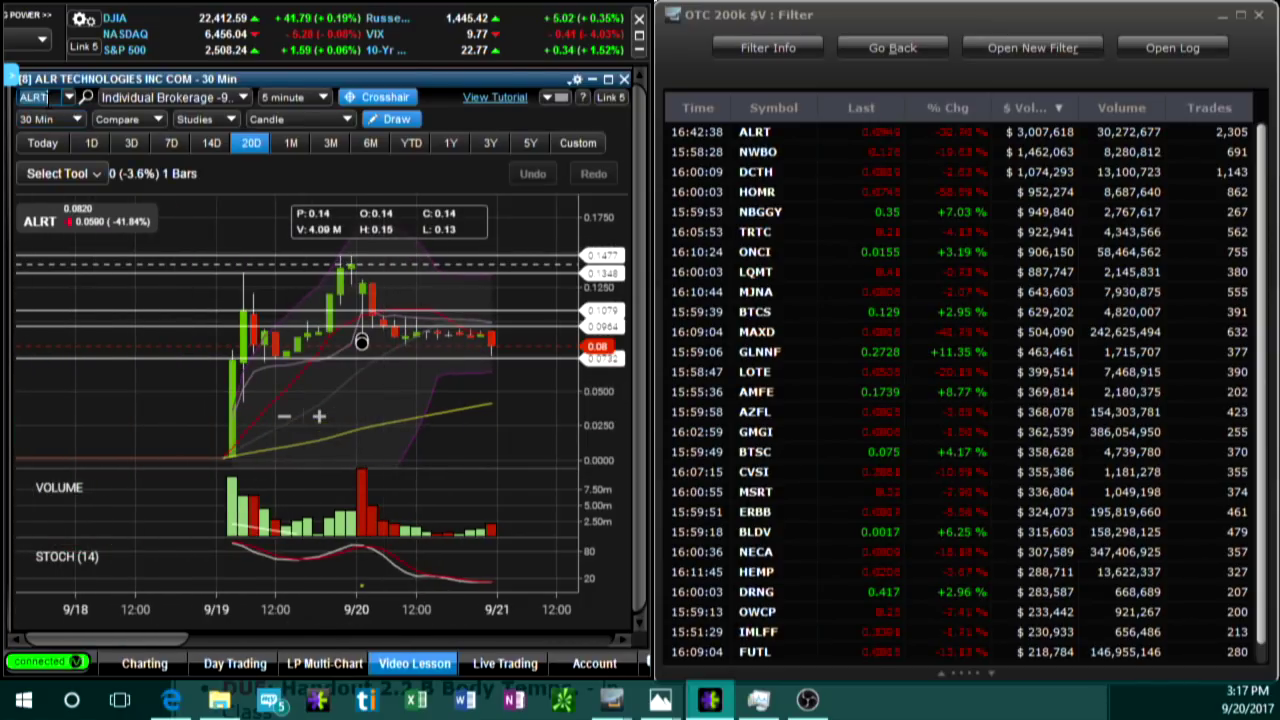
Sort the OTC 200k $V filter results by share volume, lowest first
{"action": "left_click", "coordinate": [50, 97]}
{"action": "mouse_move", "coordinate": [602, 521]}
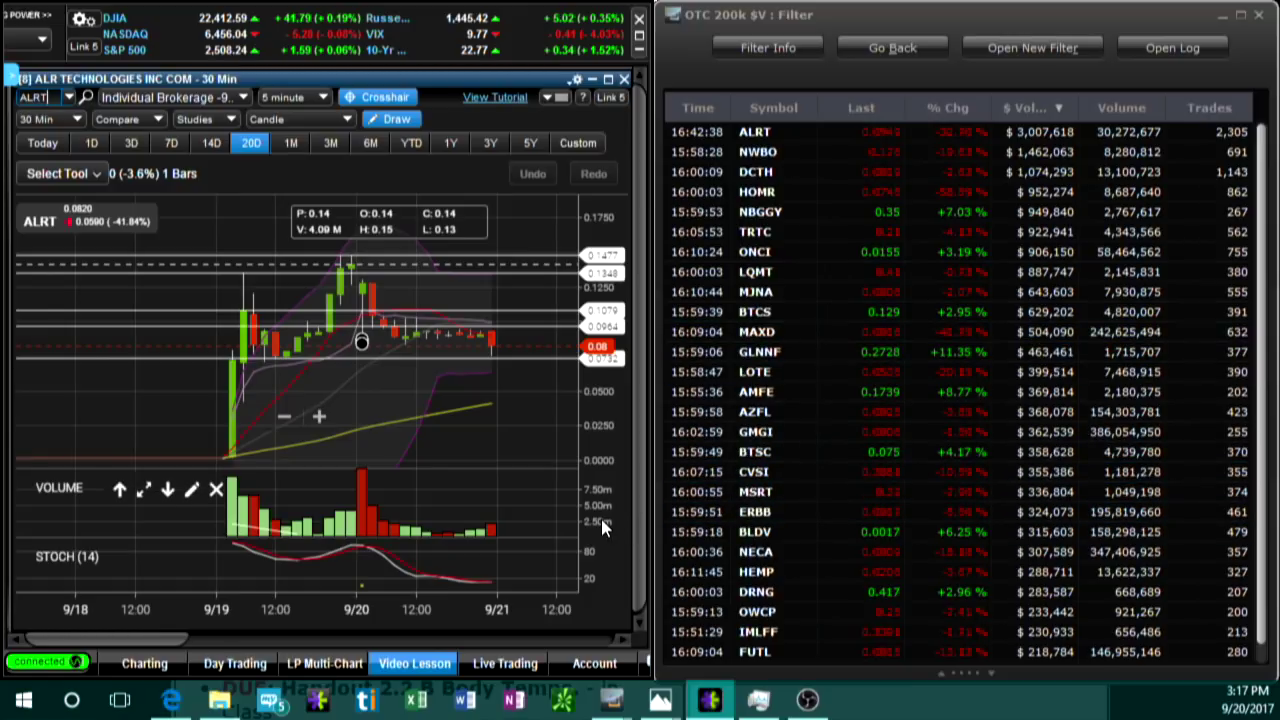
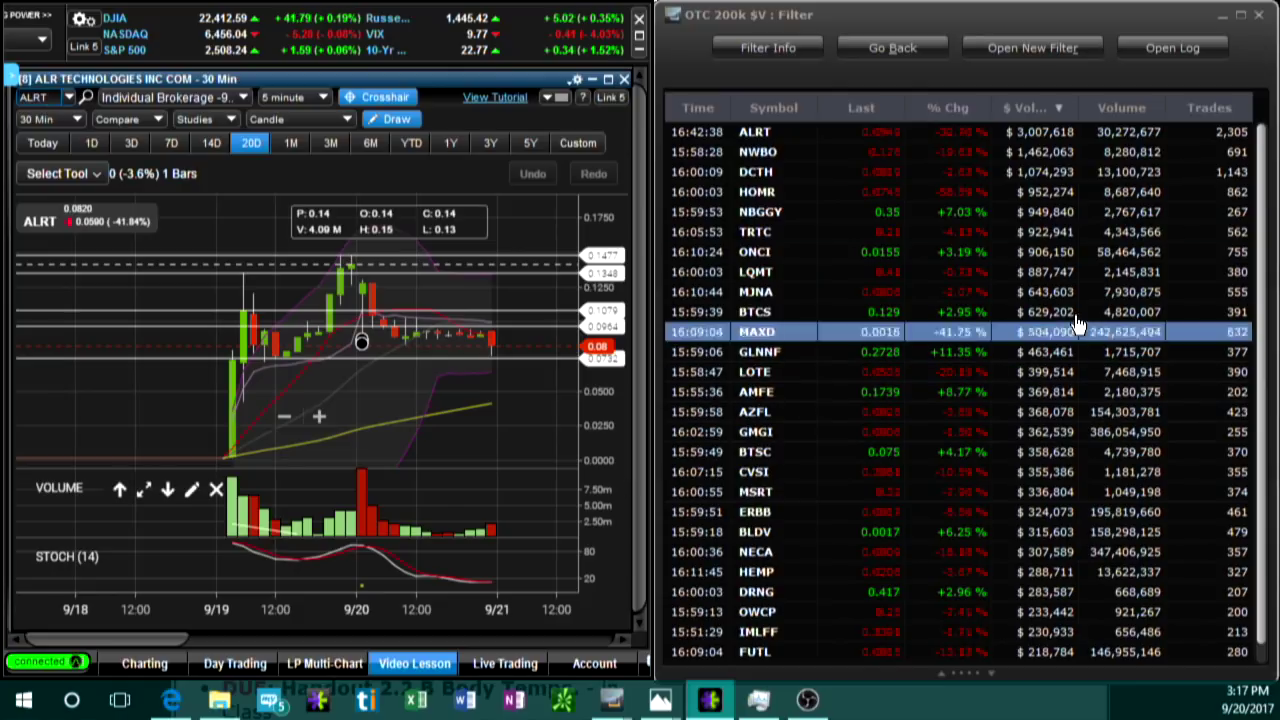
{"action": "left_click", "coordinate": [1119, 106]}
{"action": "left_click", "coordinate": [1119, 106]}
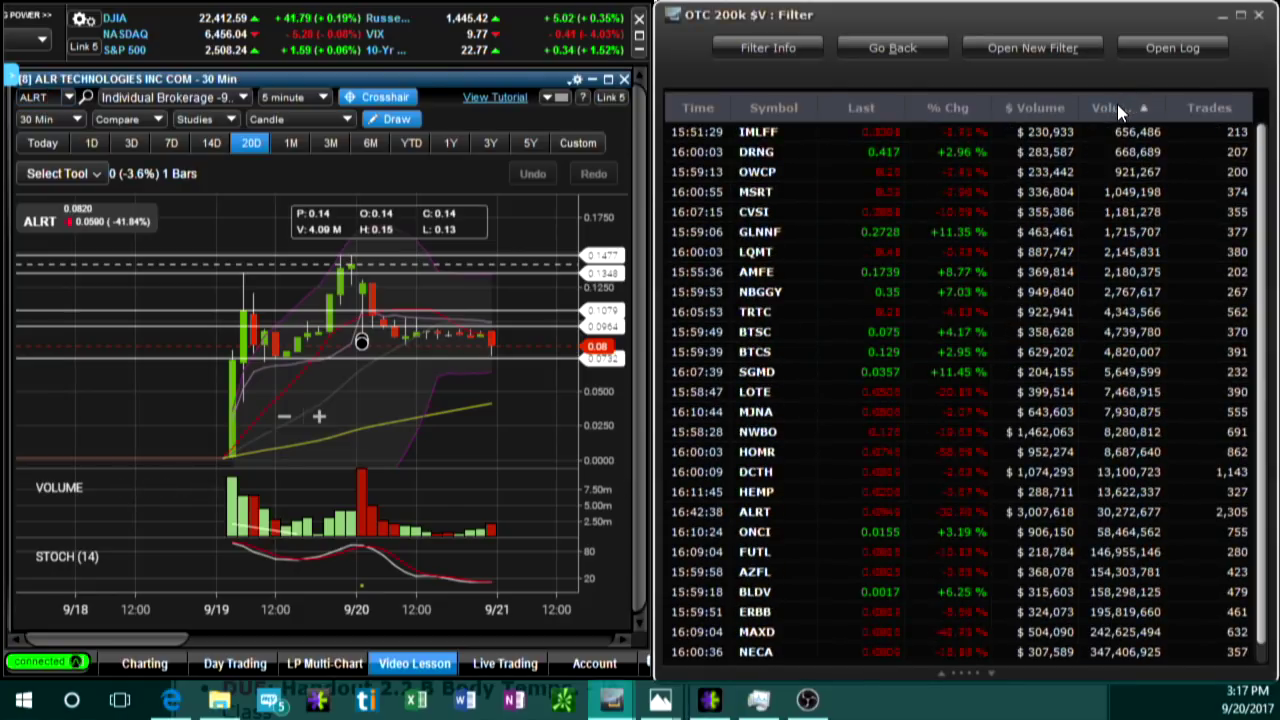
Return to the filter setup and open the saved OTC Stocks filter for editing
{"action": "left_click", "coordinate": [880, 45]}
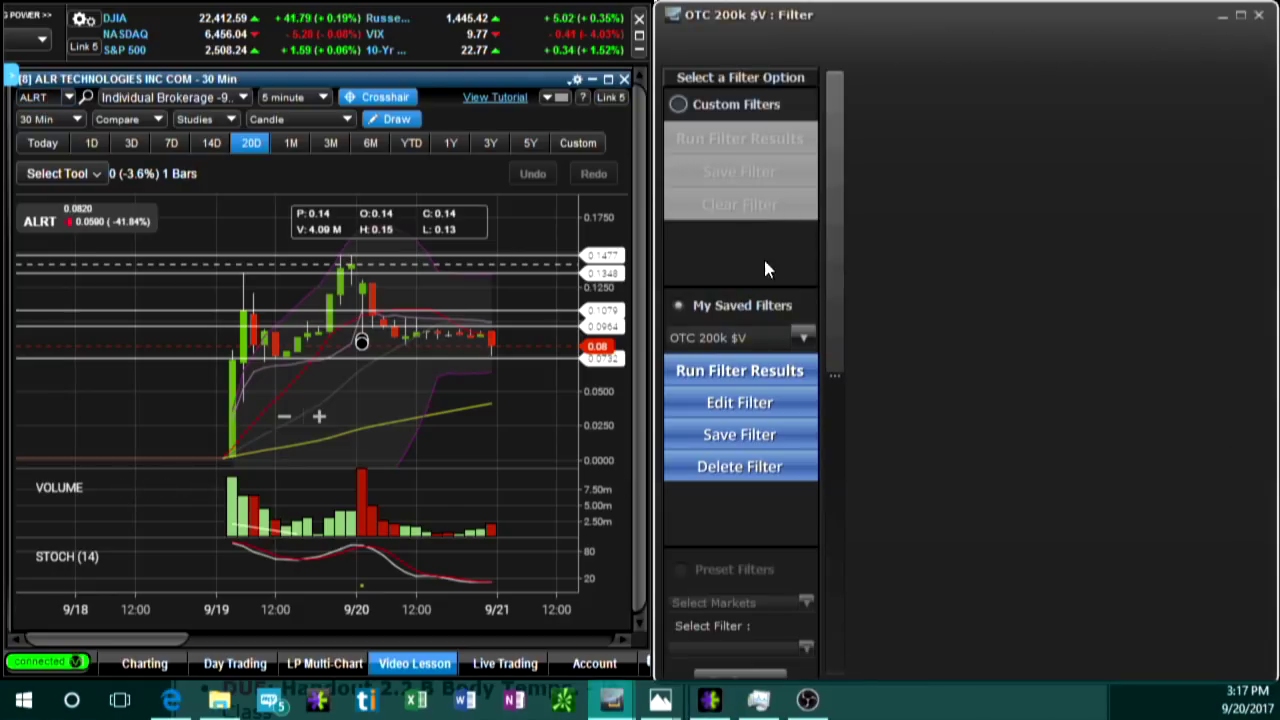
{"action": "left_click", "coordinate": [750, 337]}
{"action": "left_click", "coordinate": [730, 448]}
{"action": "left_click", "coordinate": [770, 340]}
{"action": "left_click", "coordinate": [744, 431]}
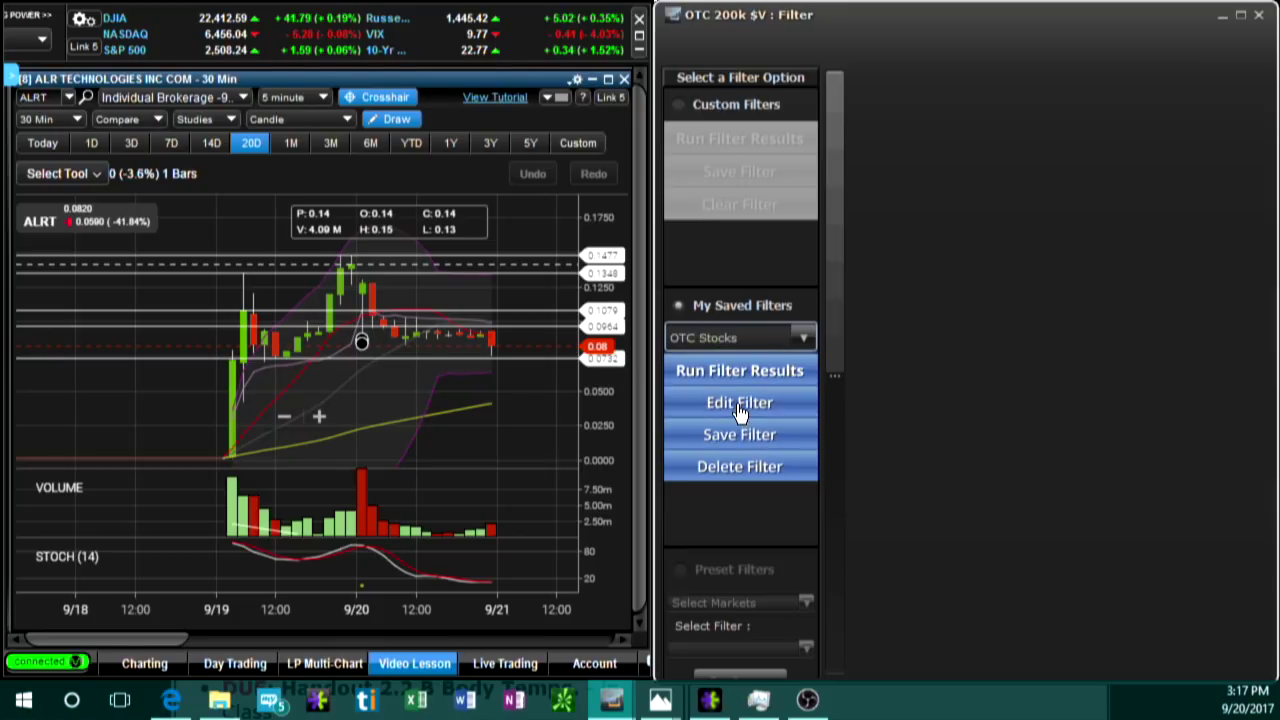
{"action": "left_click", "coordinate": [740, 402]}
Set the OTC Stocks filter's minimum $ Volume to 0, and save and run the filter
{"action": "double_click", "coordinate": [1126, 267]}
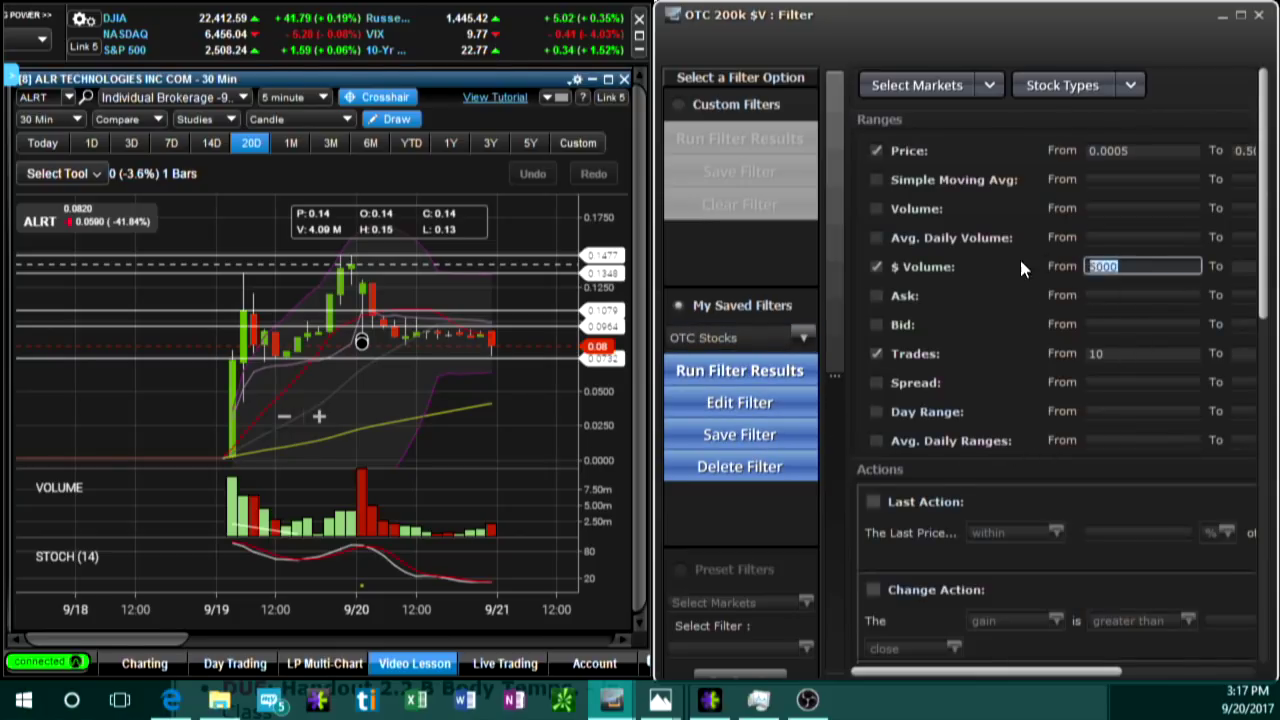
{"action": "type", "text": "0"}
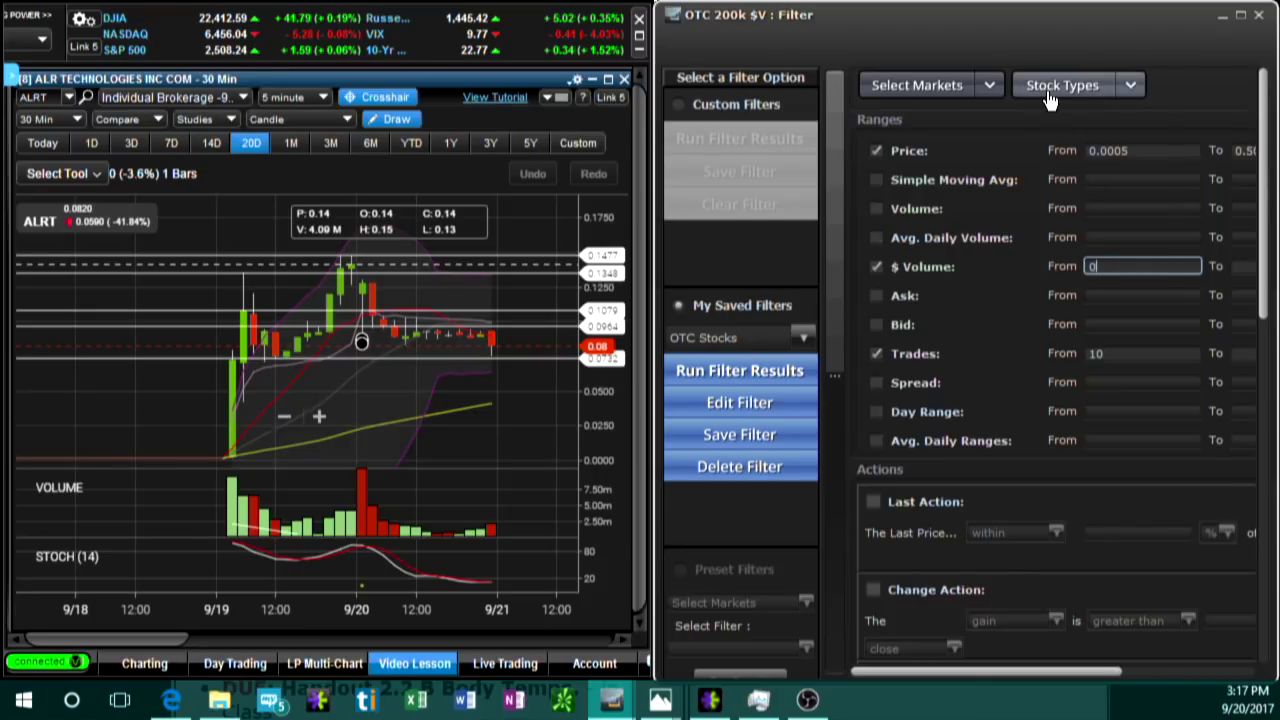
{"action": "left_click", "coordinate": [753, 440]}
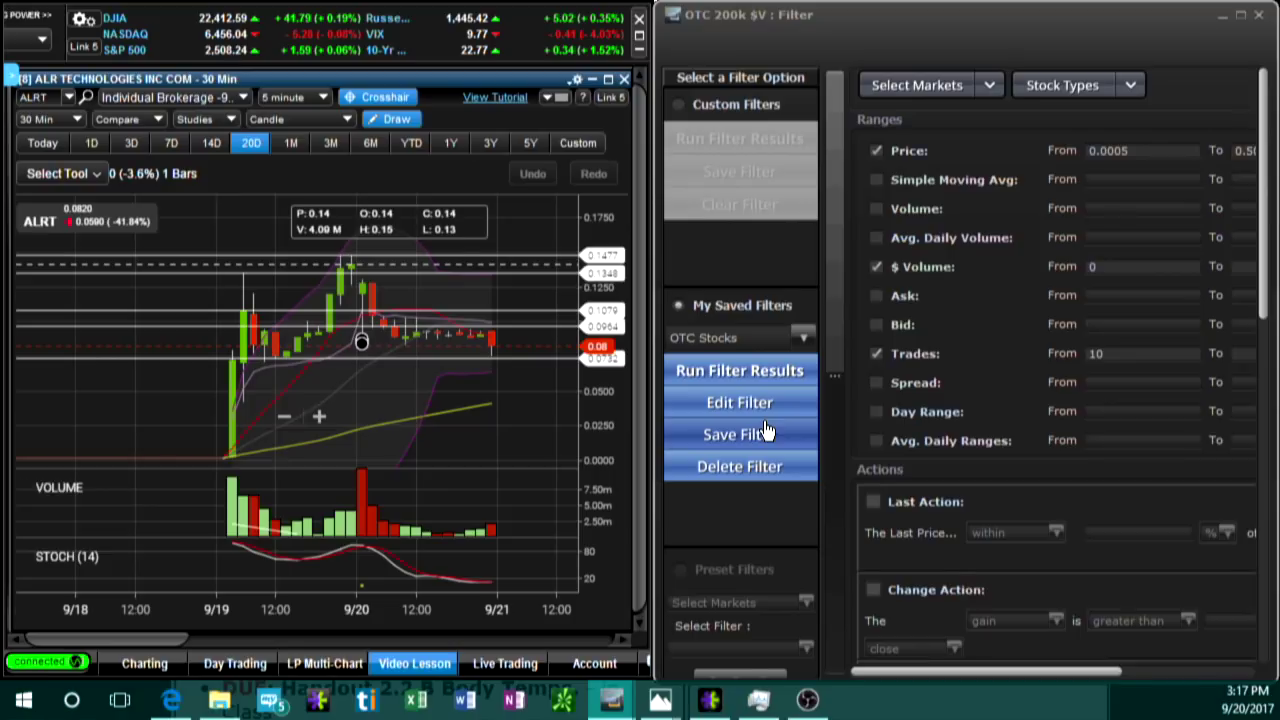
{"action": "left_click", "coordinate": [765, 370]}
{"action": "left_click", "coordinate": [768, 351]}
{"action": "left_click", "coordinate": [772, 333]}
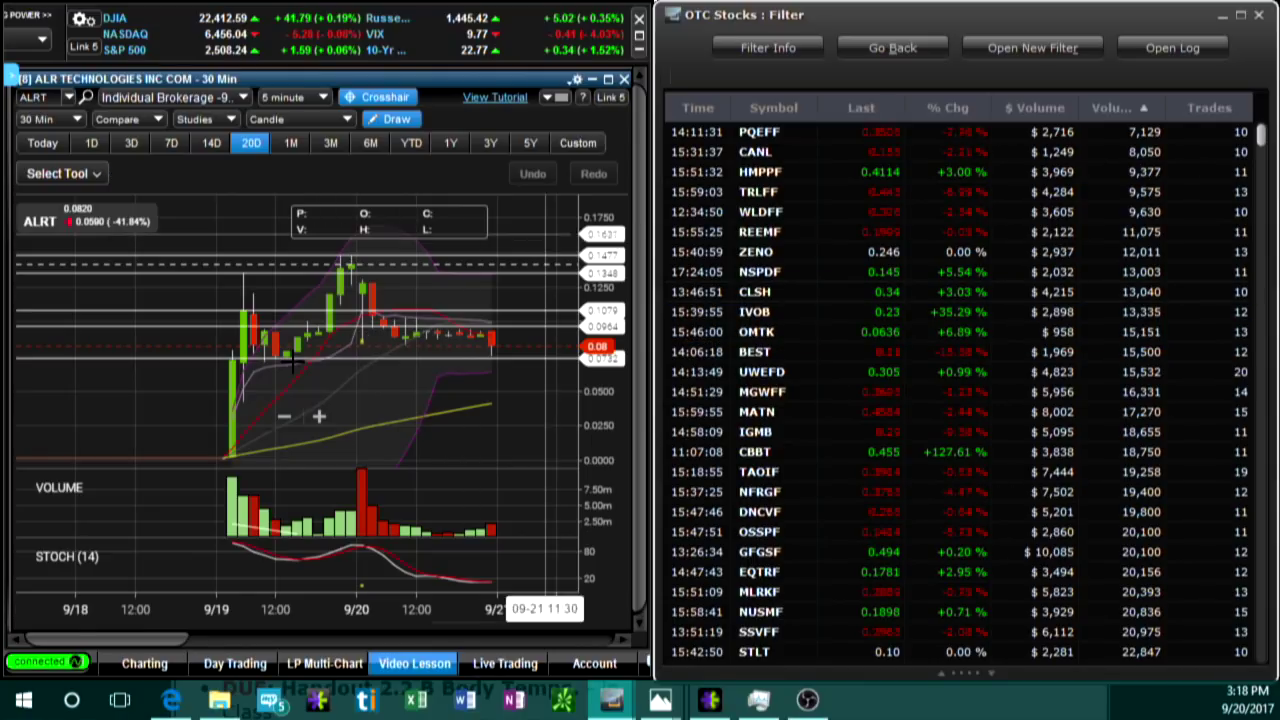
Compare the ALRT chart with the volume figures of the lowest-volume stocks in the filter results
{"action": "scroll", "coordinate": [272, 437], "scroll_direction": "down", "scroll_amount": 3}
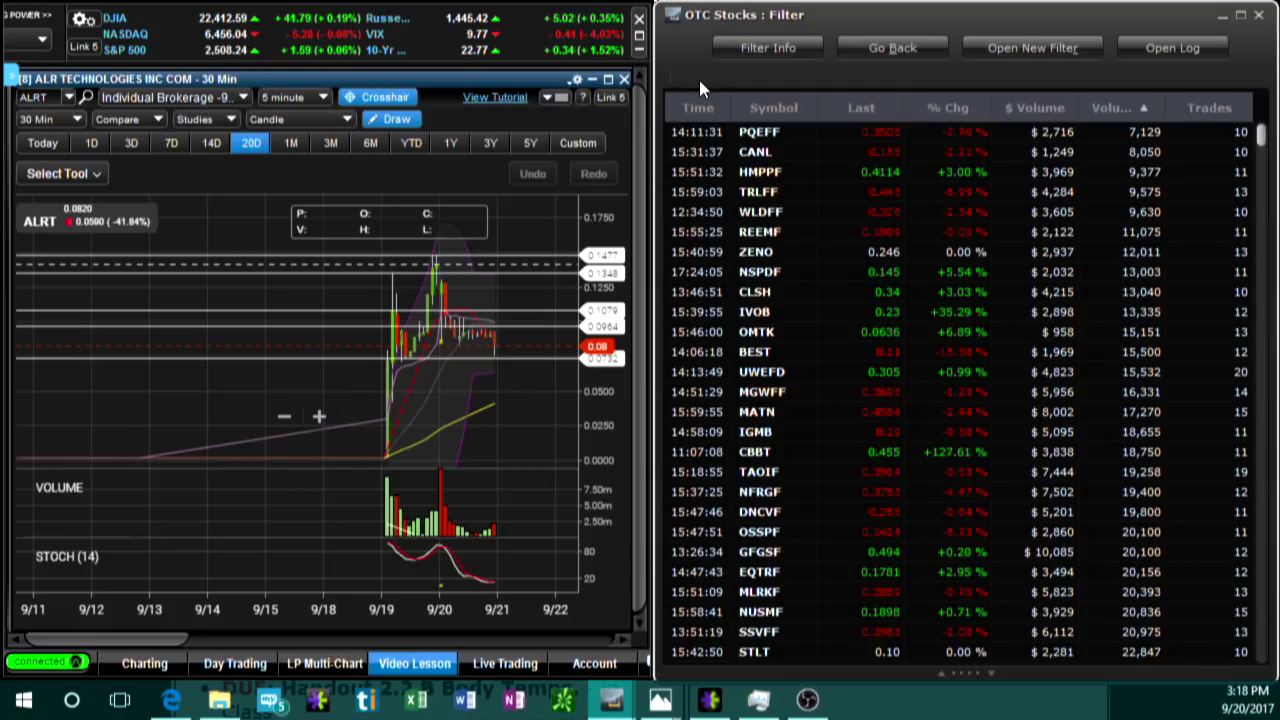
{"action": "left_click", "coordinate": [1118, 174]}
{"action": "left_click", "coordinate": [1122, 152]}
{"action": "left_click", "coordinate": [1132, 130]}
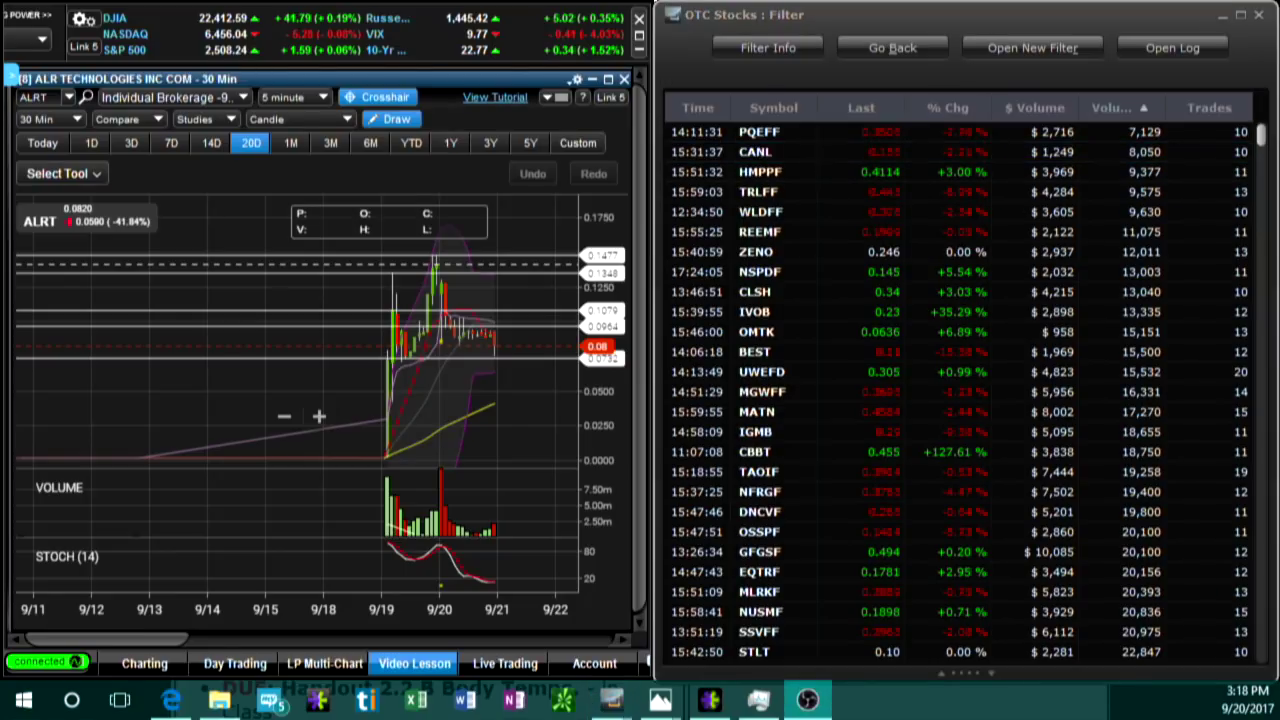
{"action": "left_click", "coordinate": [733, 152]}
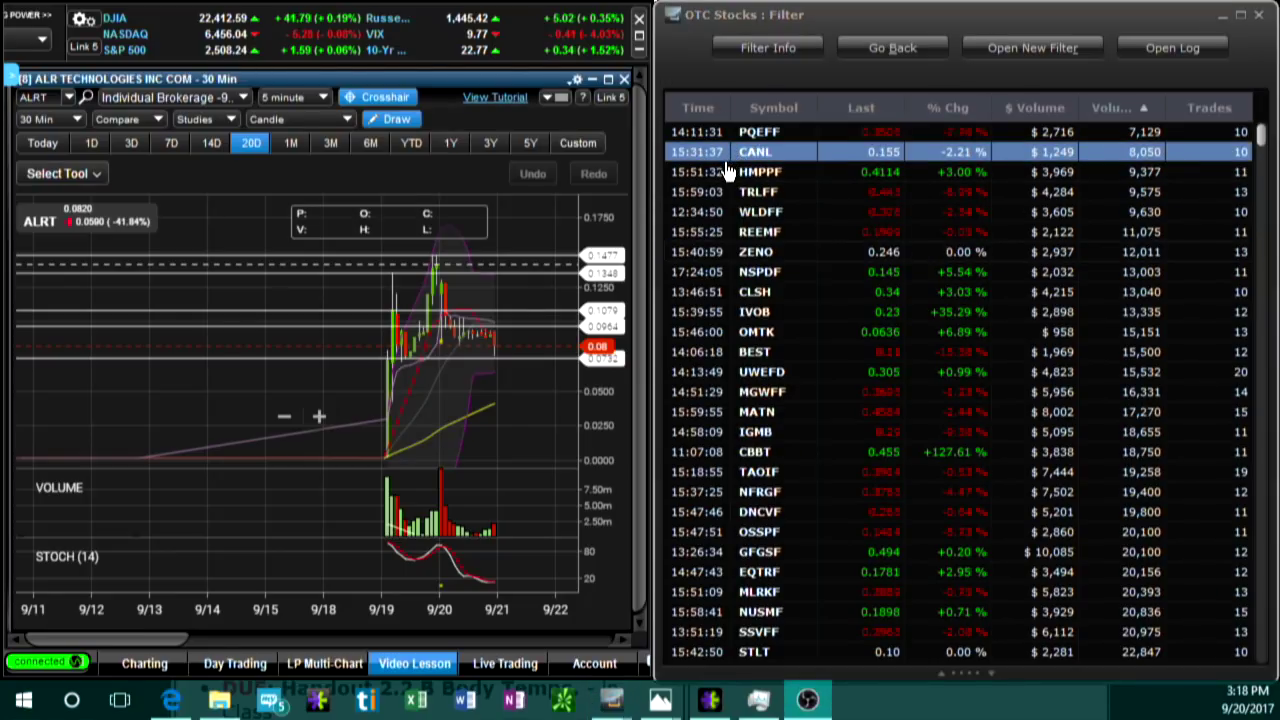
{"action": "left_click", "coordinate": [728, 172]}
Load PQEFF in the 30-minute chart and examine its price and volume history back to July
{"action": "left_click", "coordinate": [530, 200]}
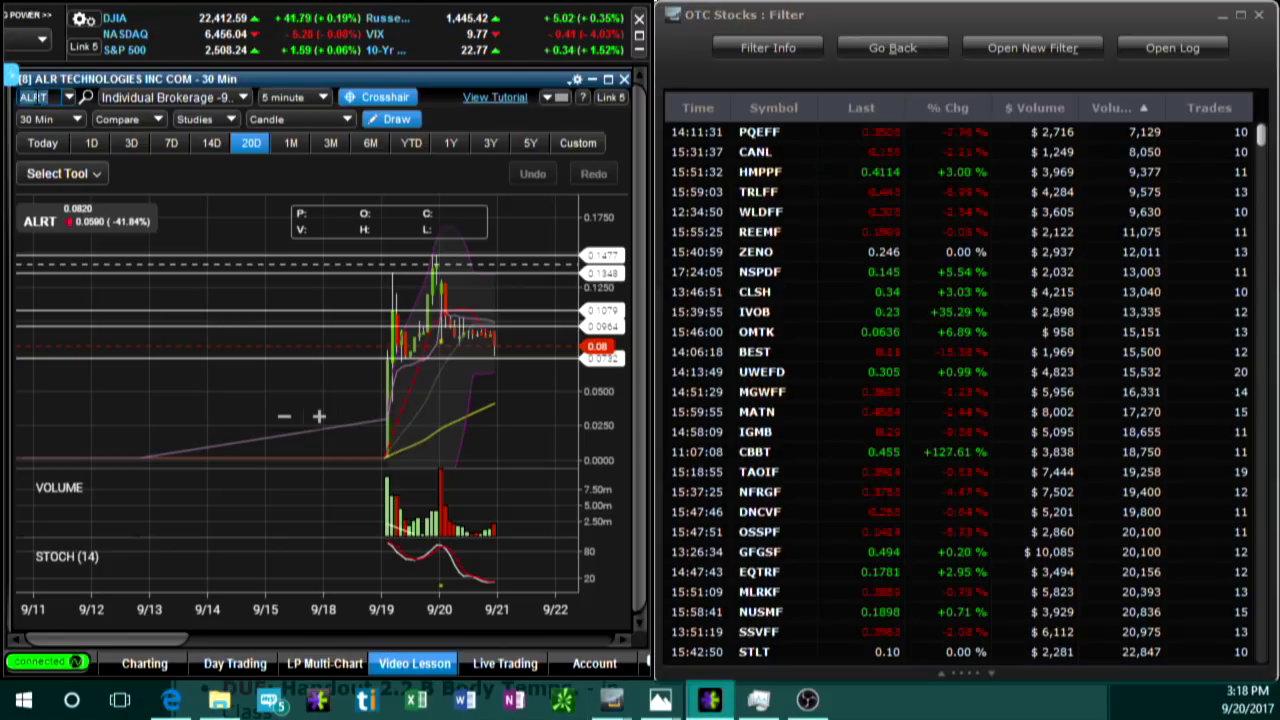
{"action": "type", "text": "H"}
{"action": "type", "text": "QEFF"}
{"action": "key", "text": "Return"}
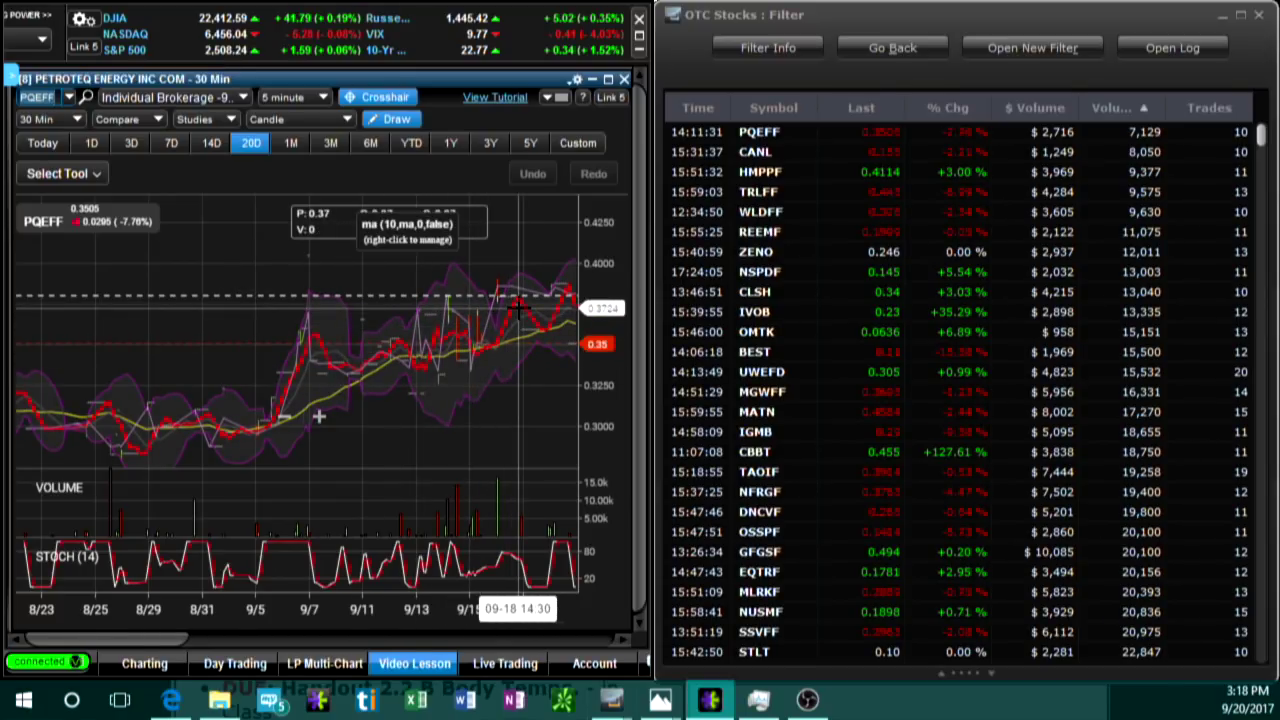
{"action": "left_click_drag", "start_coordinate": [555, 395], "coordinate": [472, 352]}
{"action": "scroll", "coordinate": [472, 352], "scroll_direction": "down", "scroll_amount": 6}
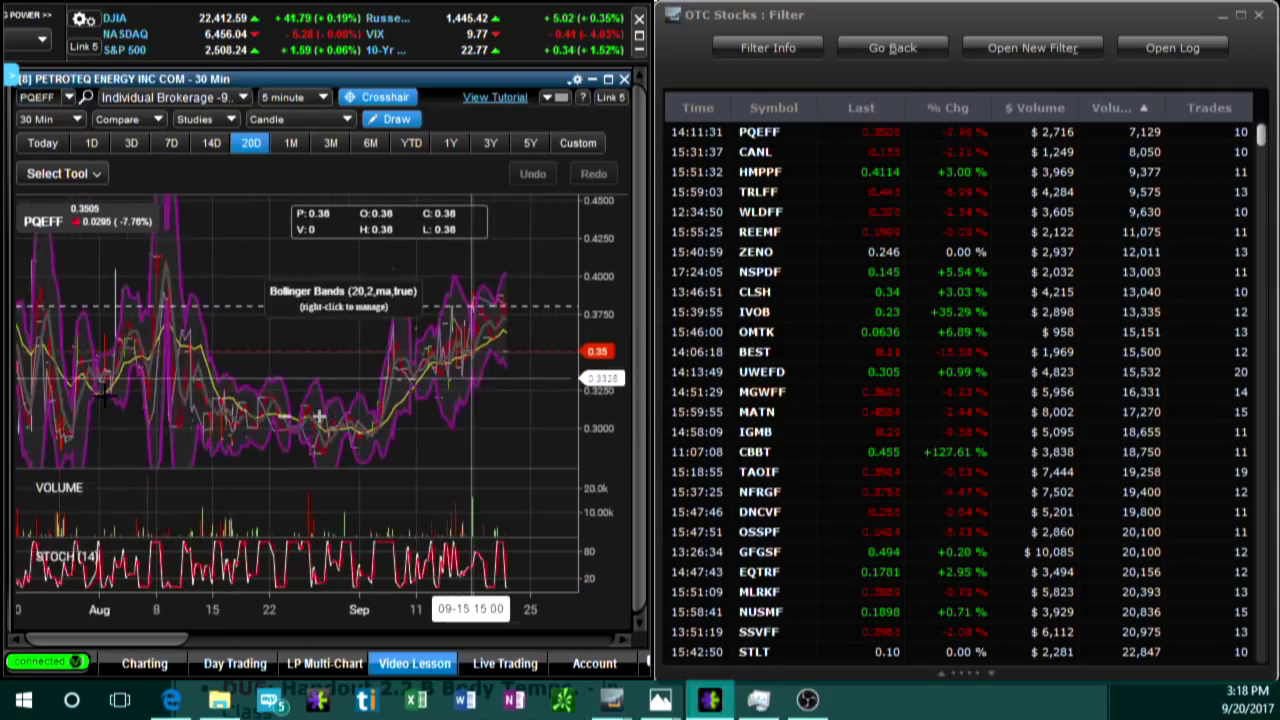
{"action": "scroll", "coordinate": [472, 306], "scroll_direction": "down", "scroll_amount": 5}
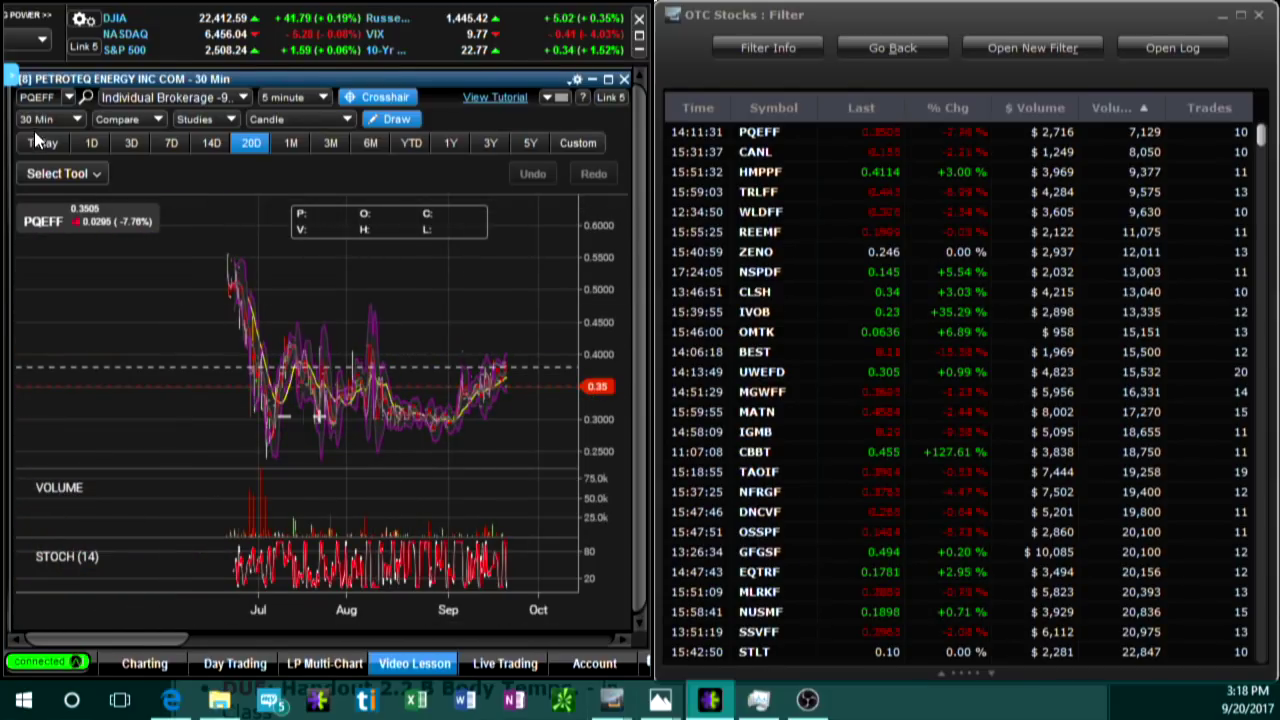
Load ZENO in the 30-minute chart and examine its price and volume history back to July
{"action": "left_click", "coordinate": [51, 97]}
{"action": "type", "text": "ZENO"}
{"action": "key", "text": "Return"}
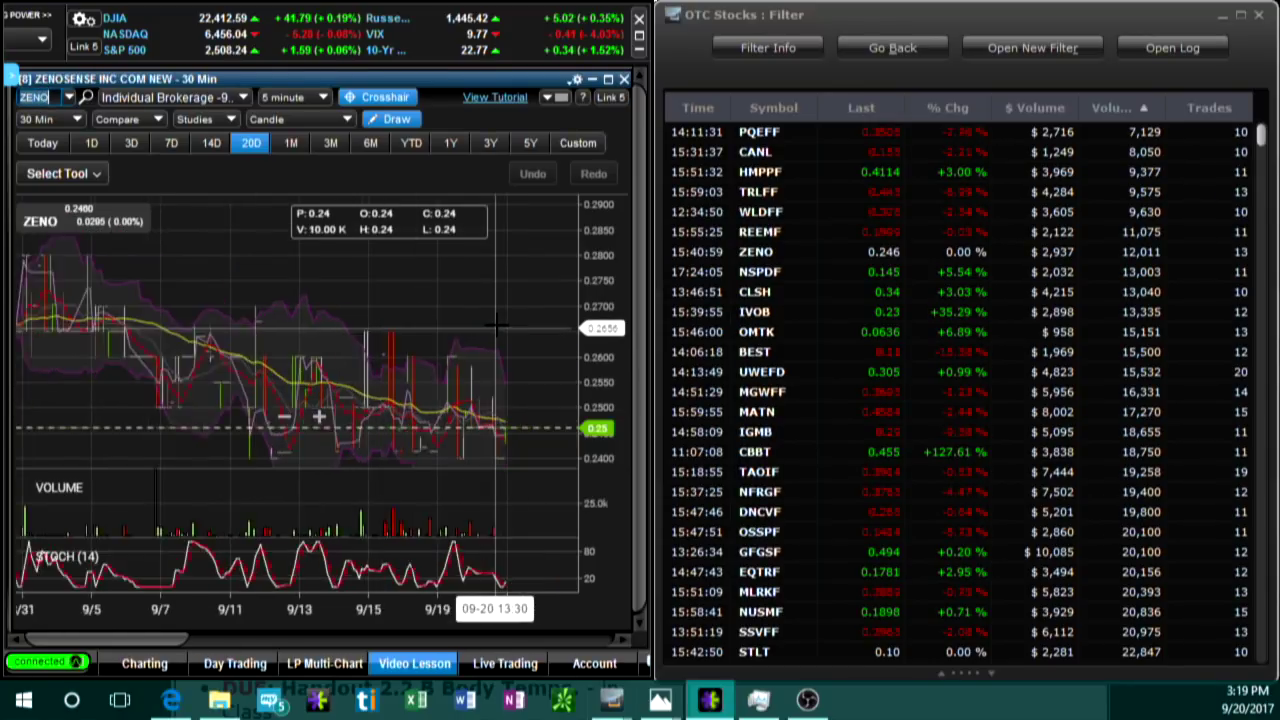
{"action": "scroll", "coordinate": [497, 325], "scroll_direction": "down", "scroll_amount": 6}
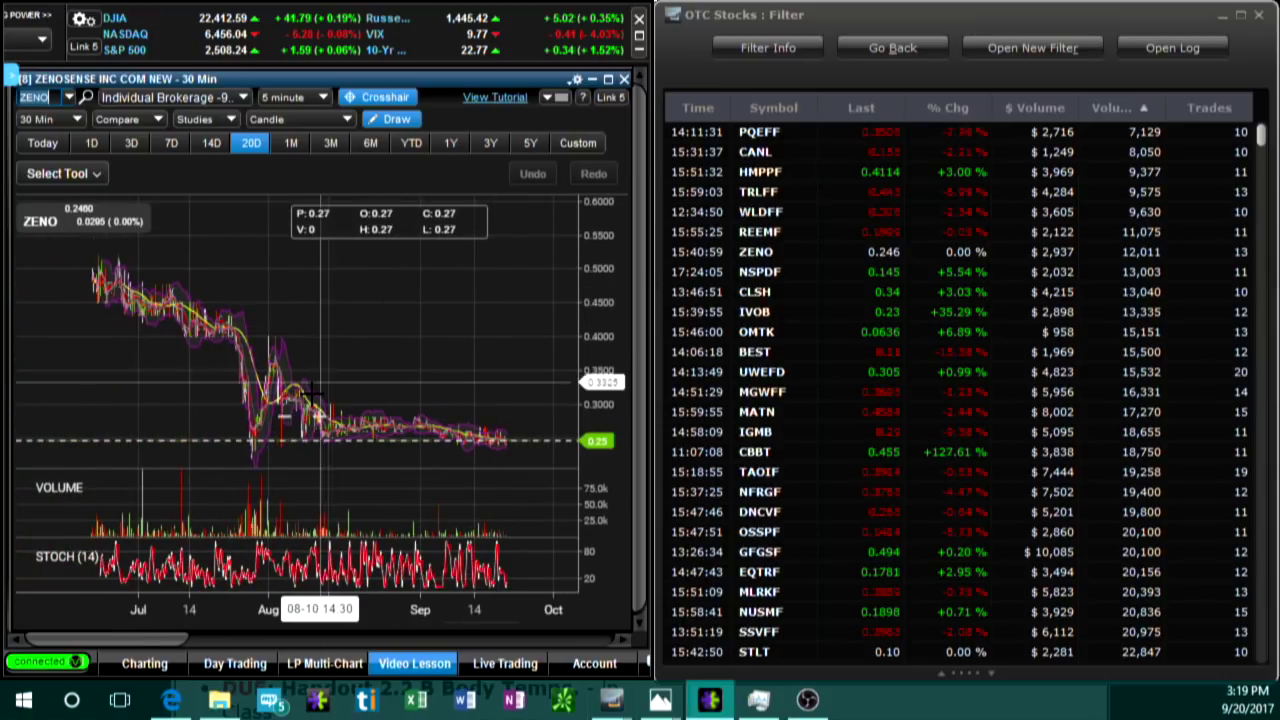
Switch the ZENO chart to the one-year range and examine its daily price and volume history
{"action": "left_click", "coordinate": [452, 144]}
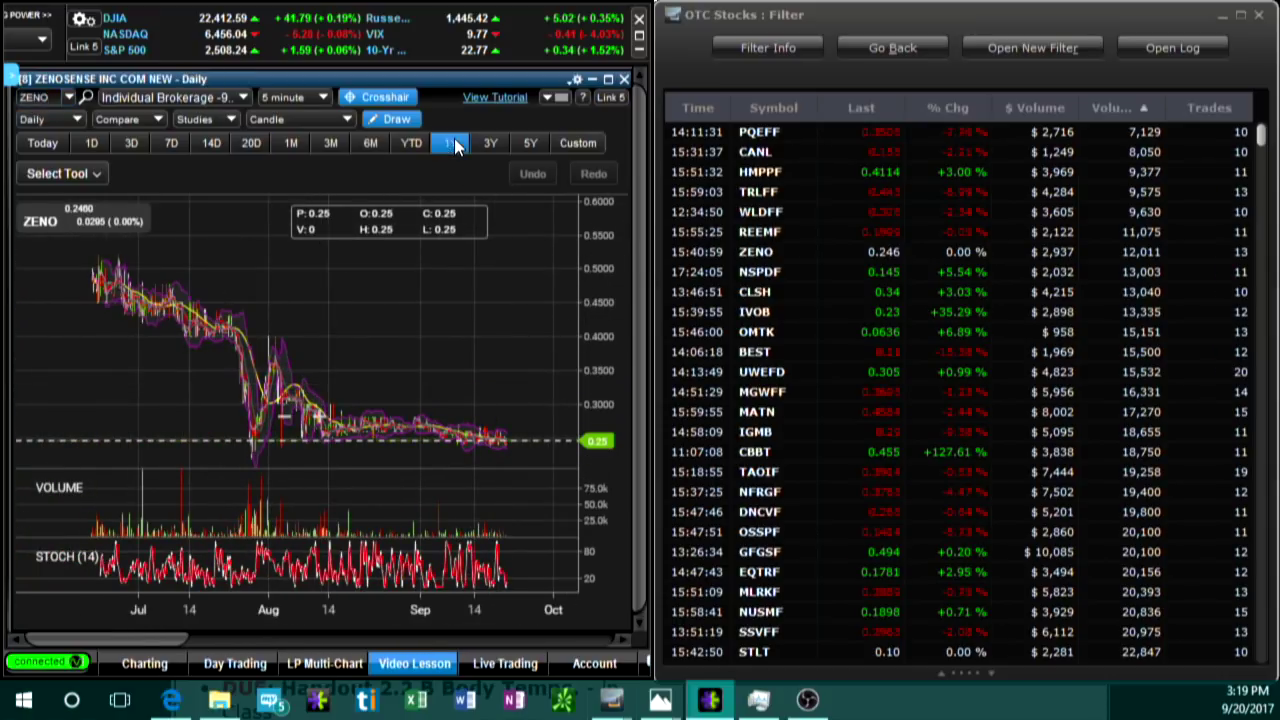
{"action": "scroll", "coordinate": [415, 377], "scroll_direction": "up", "scroll_amount": 4}
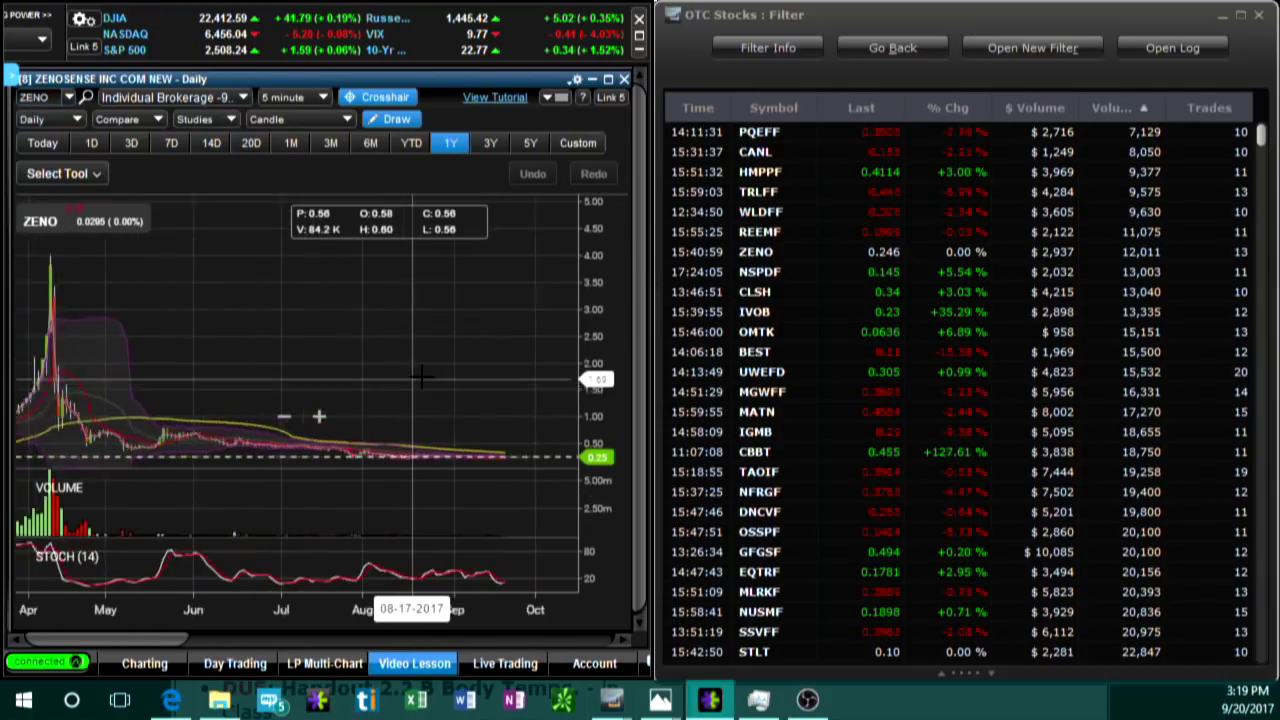
{"action": "scroll", "coordinate": [420, 377], "scroll_direction": "up", "scroll_amount": 2}
{"action": "scroll", "coordinate": [422, 376], "scroll_direction": "down", "scroll_amount": 8}
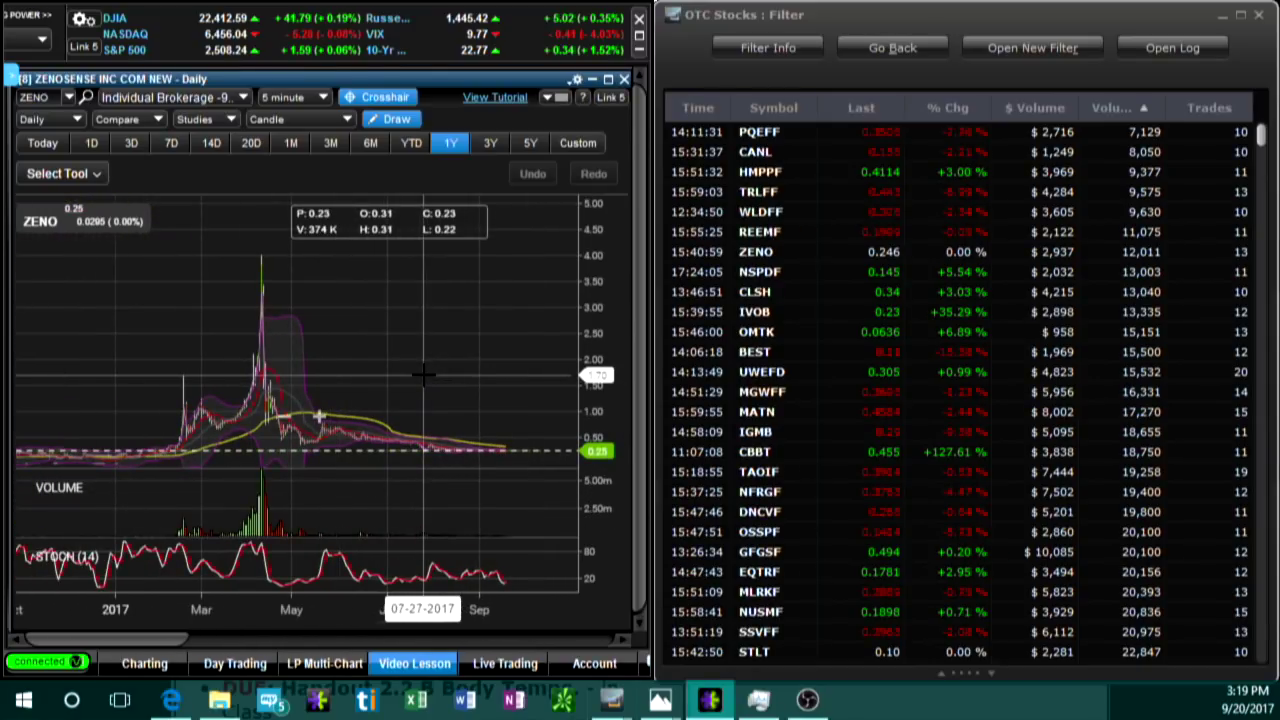
Load OMTK in the one-year daily chart and examine its price trend and trading volume
{"action": "left_click", "coordinate": [40, 97]}
{"action": "type", "text": "OMTK"}
{"action": "key", "text": "Return"}
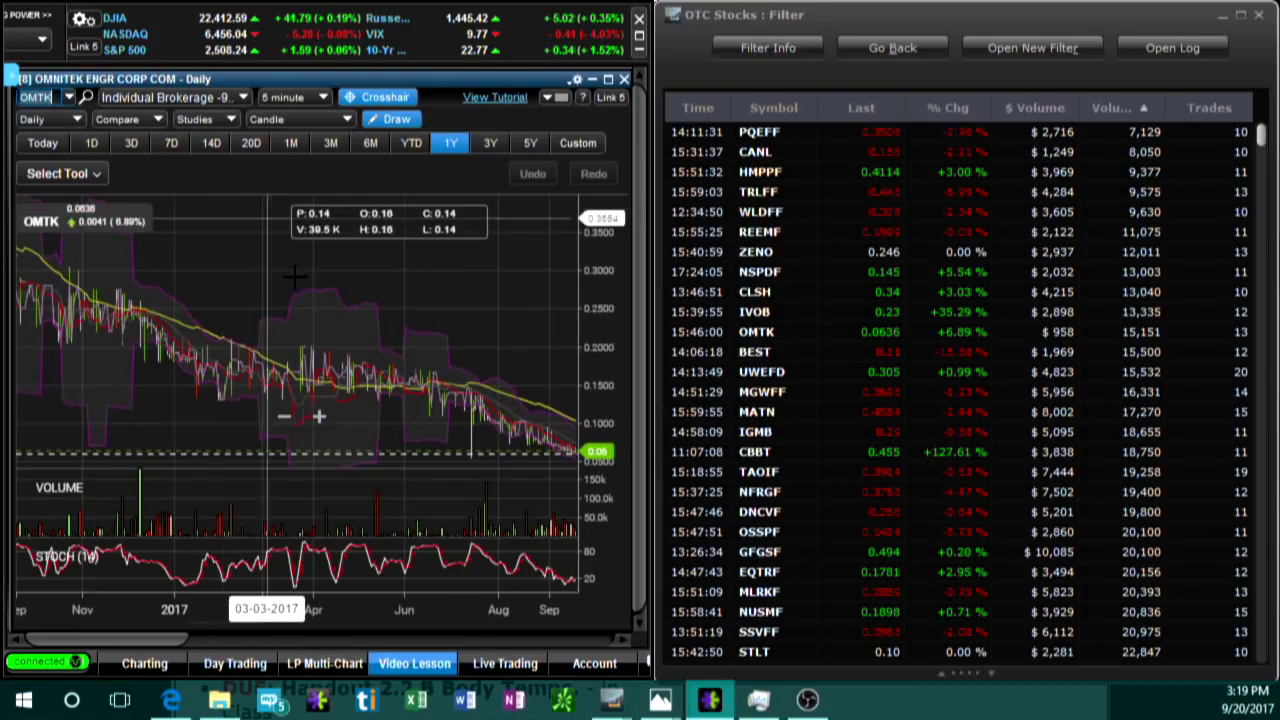
{"action": "scroll", "coordinate": [372, 374], "scroll_direction": "up", "scroll_amount": 3}
{"action": "scroll", "coordinate": [376, 375], "scroll_direction": "down", "scroll_amount": 4}
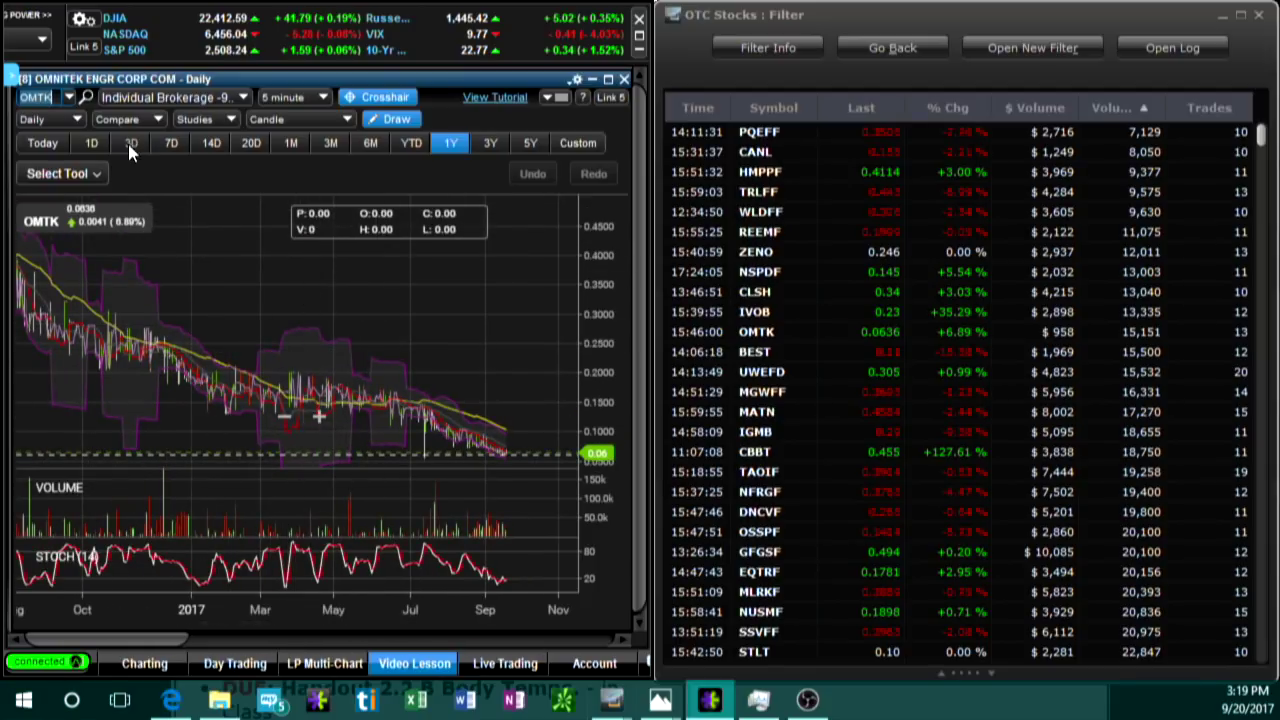
Switch the OMTK chart to today's range and examine its one-minute price and volume activity
{"action": "left_click", "coordinate": [57, 143]}
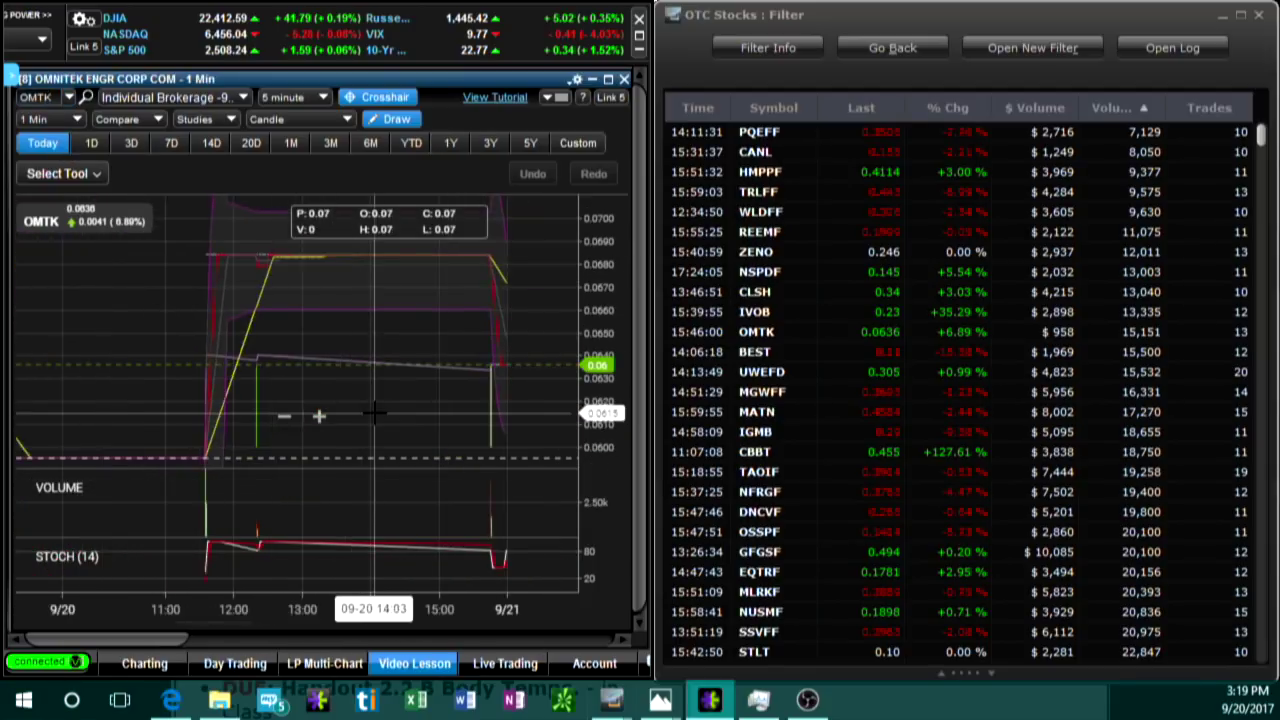
{"action": "scroll", "coordinate": [347, 398], "scroll_direction": "down", "scroll_amount": 3}
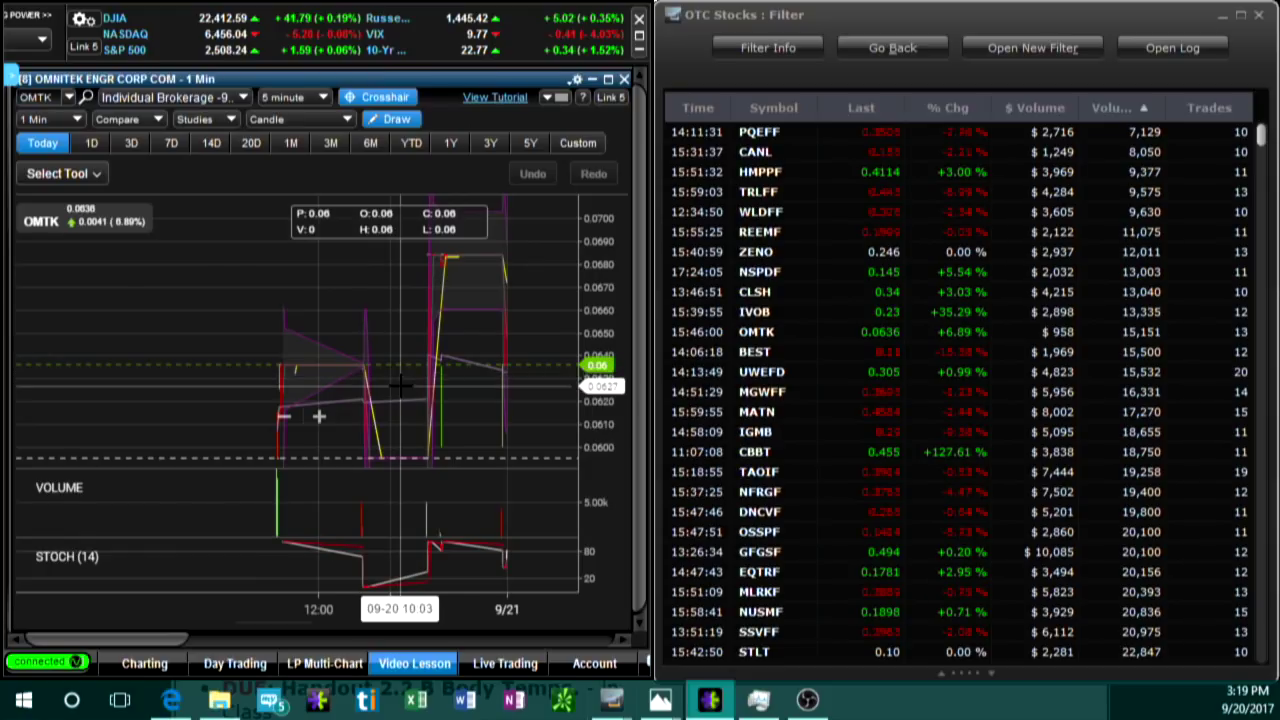
Find IMMD in the filter results, load it in the one-minute chart and examine its price and volume back to 9/15
{"action": "scroll", "coordinate": [940, 510], "scroll_direction": "down", "scroll_amount": 3}
{"action": "scroll", "coordinate": [933, 514], "scroll_direction": "down", "scroll_amount": 6}
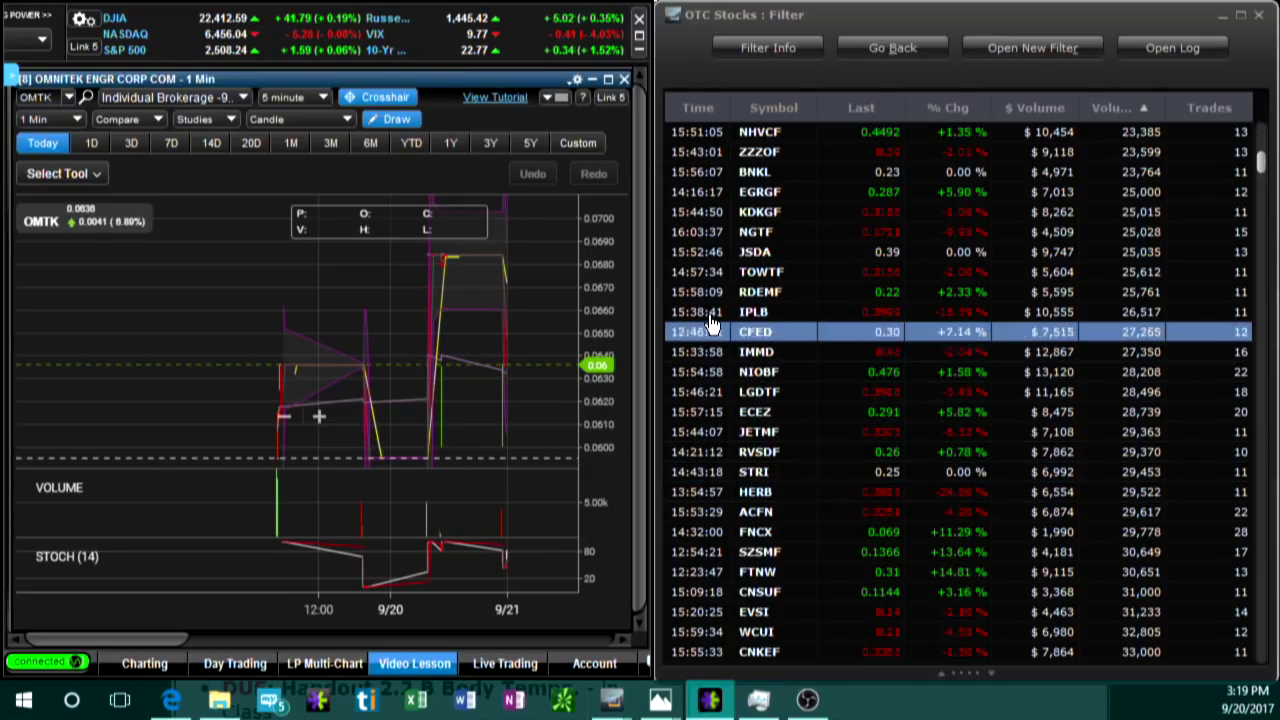
{"action": "left_click", "coordinate": [38, 97]}
{"action": "type", "text": "IMM"}
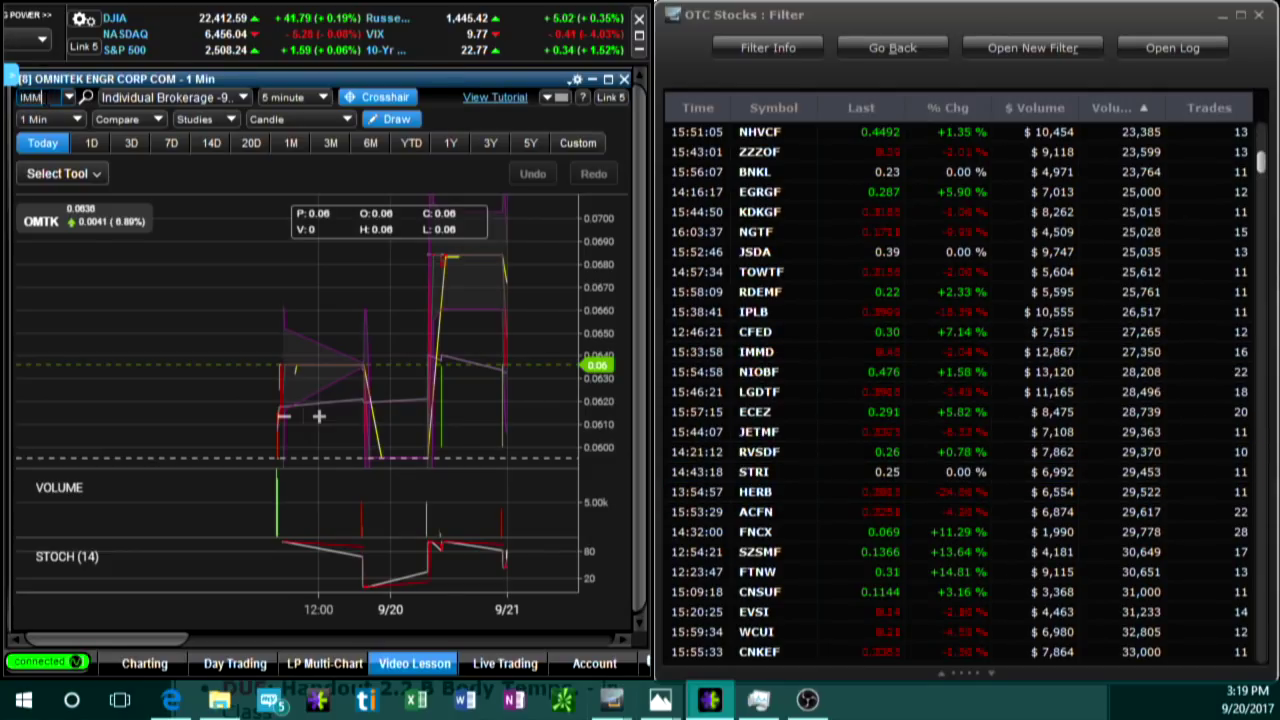
{"action": "type", "text": "D"}
{"action": "key", "text": "Return"}
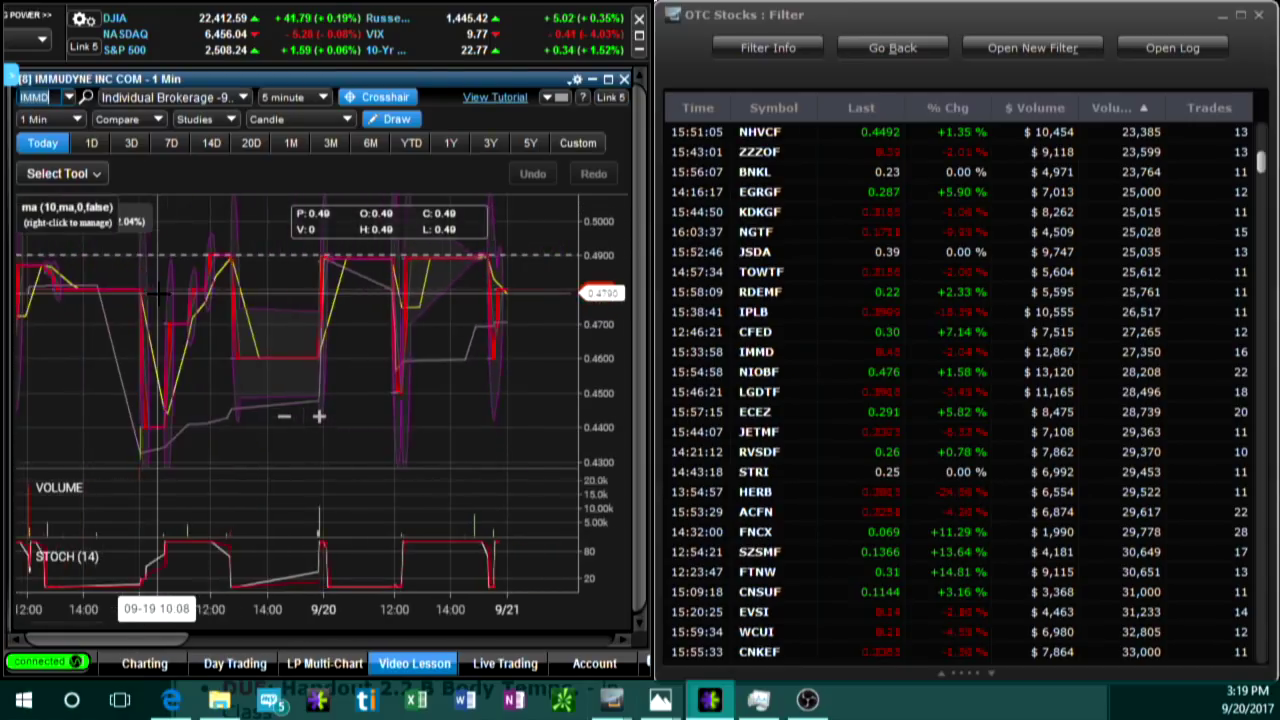
{"action": "scroll", "coordinate": [158, 300], "scroll_direction": "down", "scroll_amount": 3}
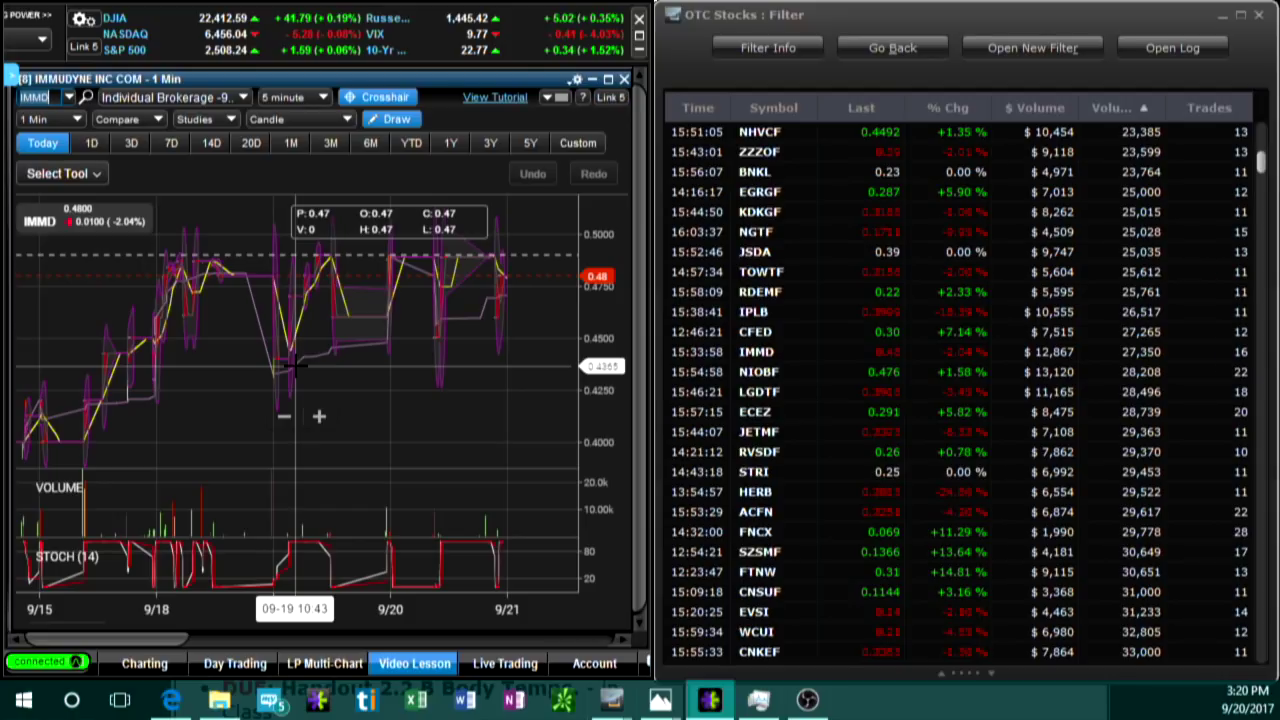
Sort the OTC Stocks filter by dollar volume in descending order and review the most heavily traded symbols
{"action": "left_click", "coordinate": [1037, 108]}
{"action": "left_click", "coordinate": [1000, 172]}
{"action": "left_click", "coordinate": [985, 213]}
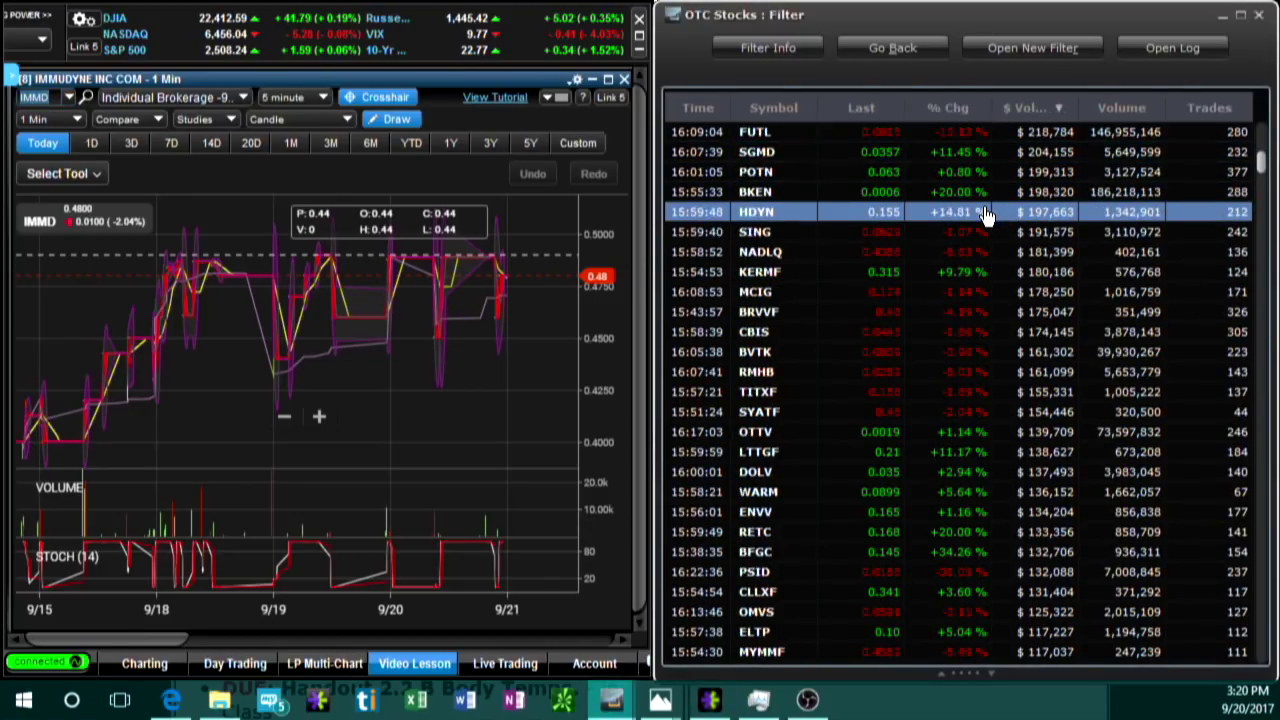
{"action": "scroll", "coordinate": [985, 216], "scroll_direction": "up", "scroll_amount": 10}
{"action": "left_click_drag", "start_coordinate": [985, 216], "coordinate": [1019, 499]}
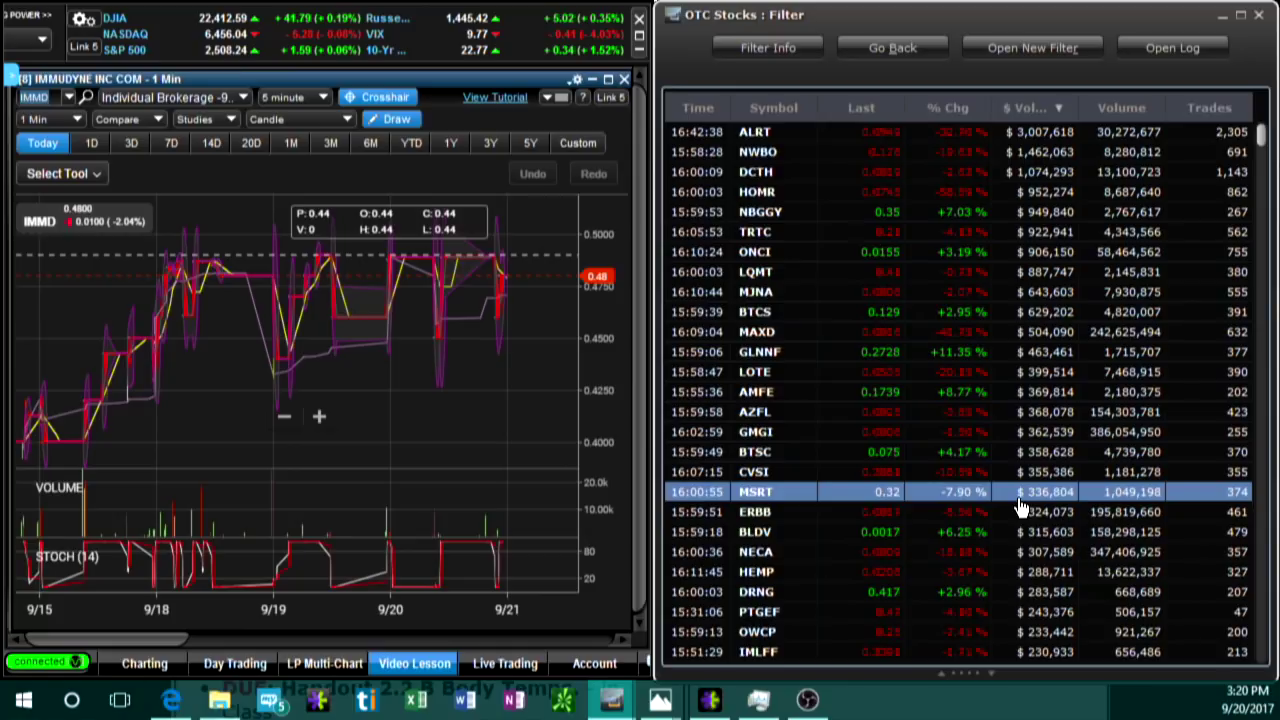
{"action": "left_click", "coordinate": [1046, 134]}
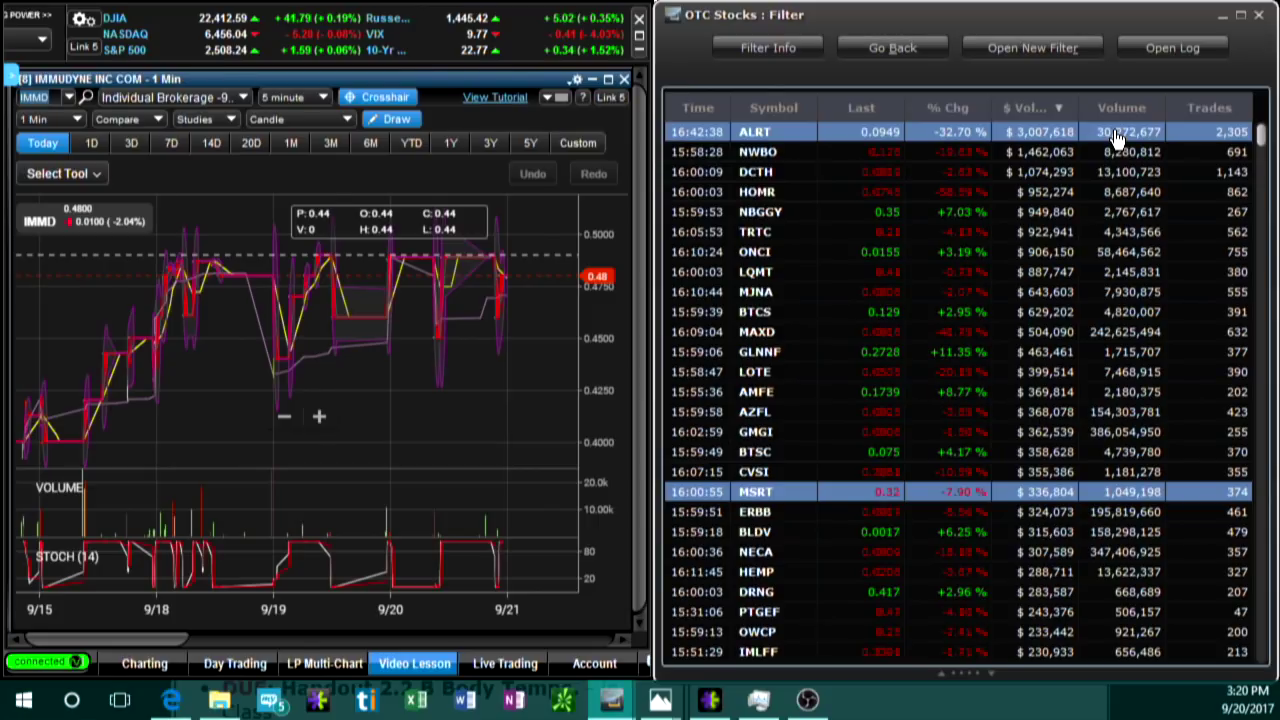
Load ALRT in the one-minute chart and examine its intraday price and volume activity on 9/20
{"action": "left_click", "coordinate": [28, 97]}
{"action": "type", "text": "ALRT"}
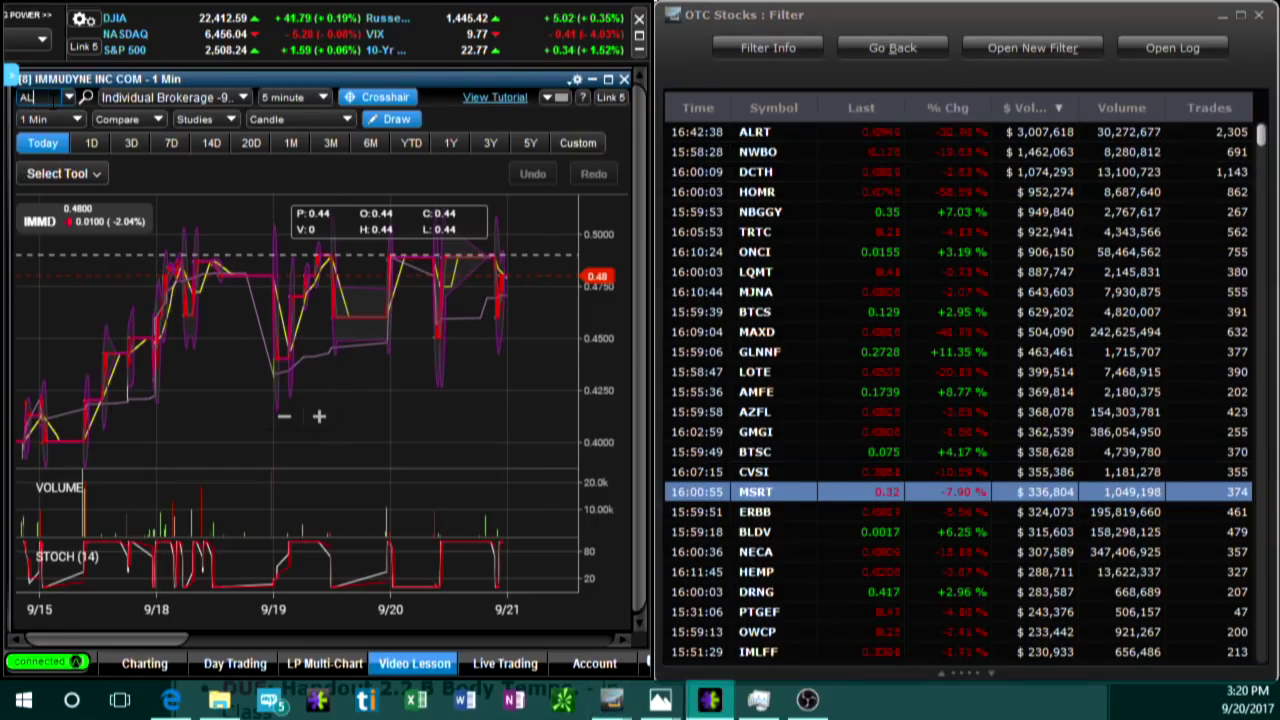
{"action": "key", "text": "Return"}
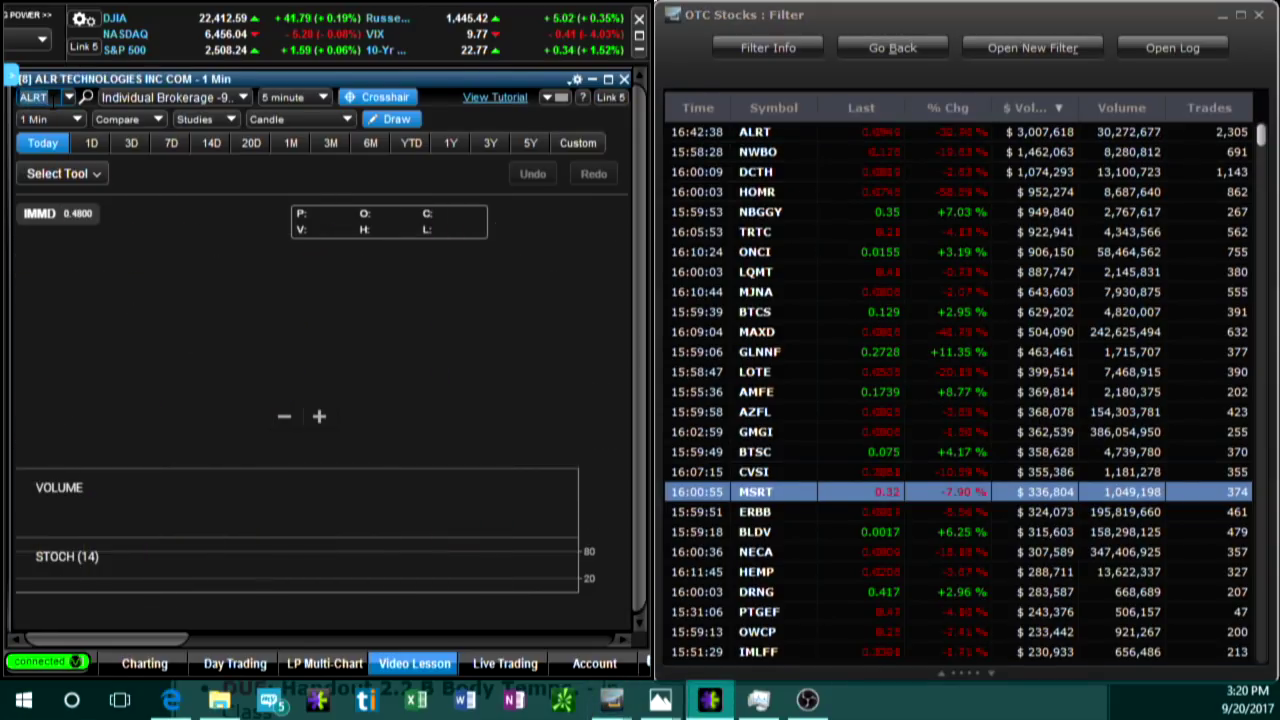
{"action": "left_click", "coordinate": [319, 416]}
{"action": "left_click", "coordinate": [319, 416]}
{"action": "left_click_drag", "start_coordinate": [263, 335], "coordinate": [457, 347]}
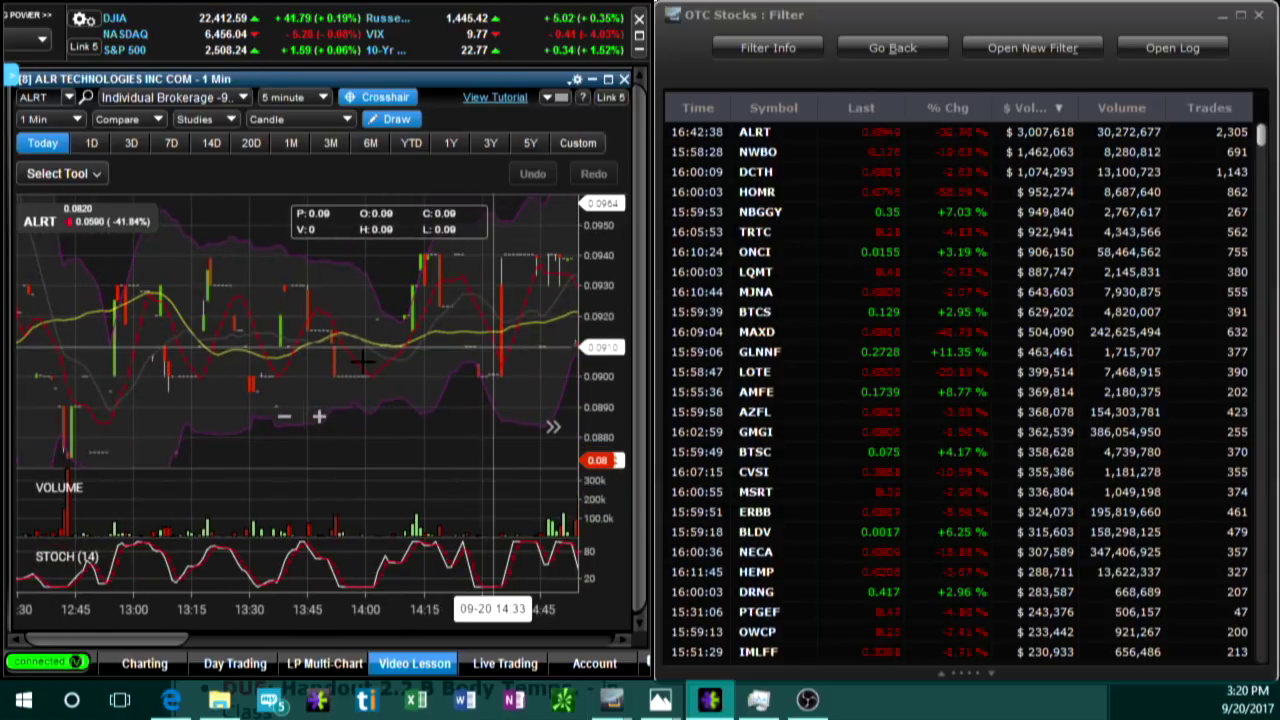
{"action": "scroll", "coordinate": [228, 330], "scroll_direction": "down", "scroll_amount": 5}
{"action": "left_click_drag", "start_coordinate": [225, 333], "coordinate": [423, 337]}
Switch the ALRT chart to the 5-minute interval and examine its price and volume history back to 9/19
{"action": "left_click", "coordinate": [49, 124]}
{"action": "left_click", "coordinate": [46, 203]}
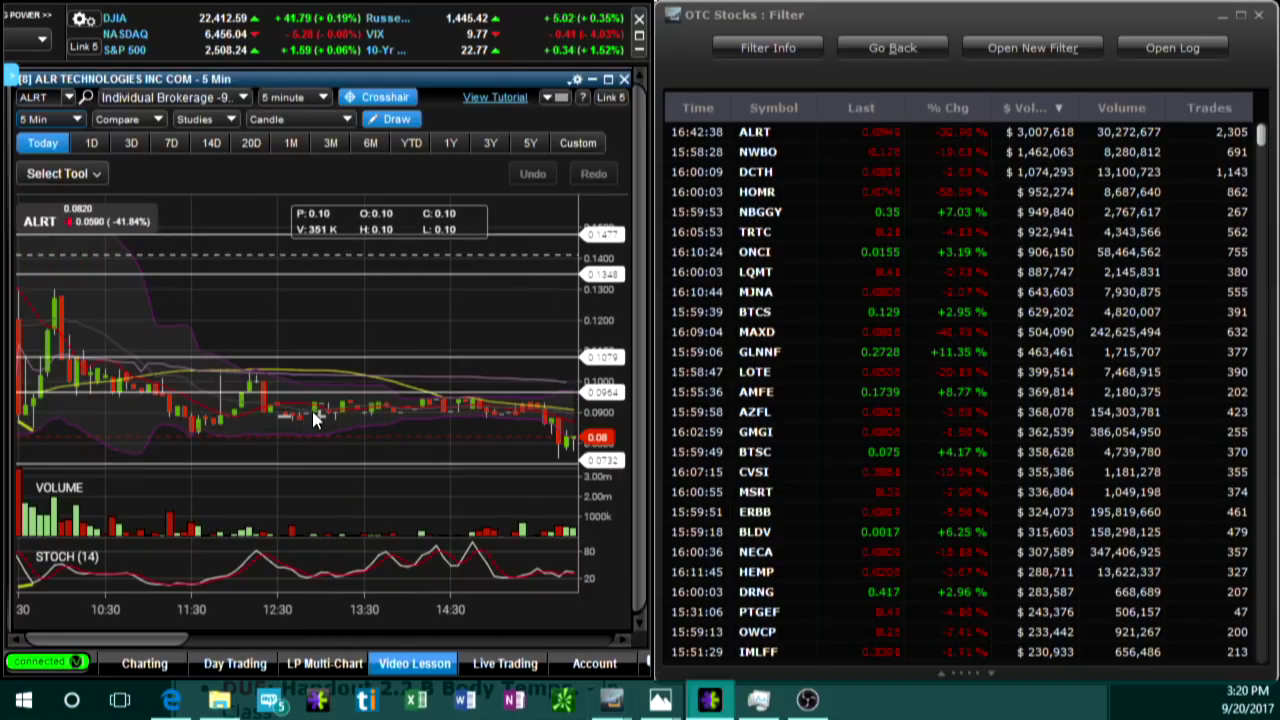
{"action": "scroll", "coordinate": [330, 420], "scroll_direction": "down", "scroll_amount": 3}
{"action": "scroll", "coordinate": [363, 437], "scroll_direction": "down", "scroll_amount": 5}
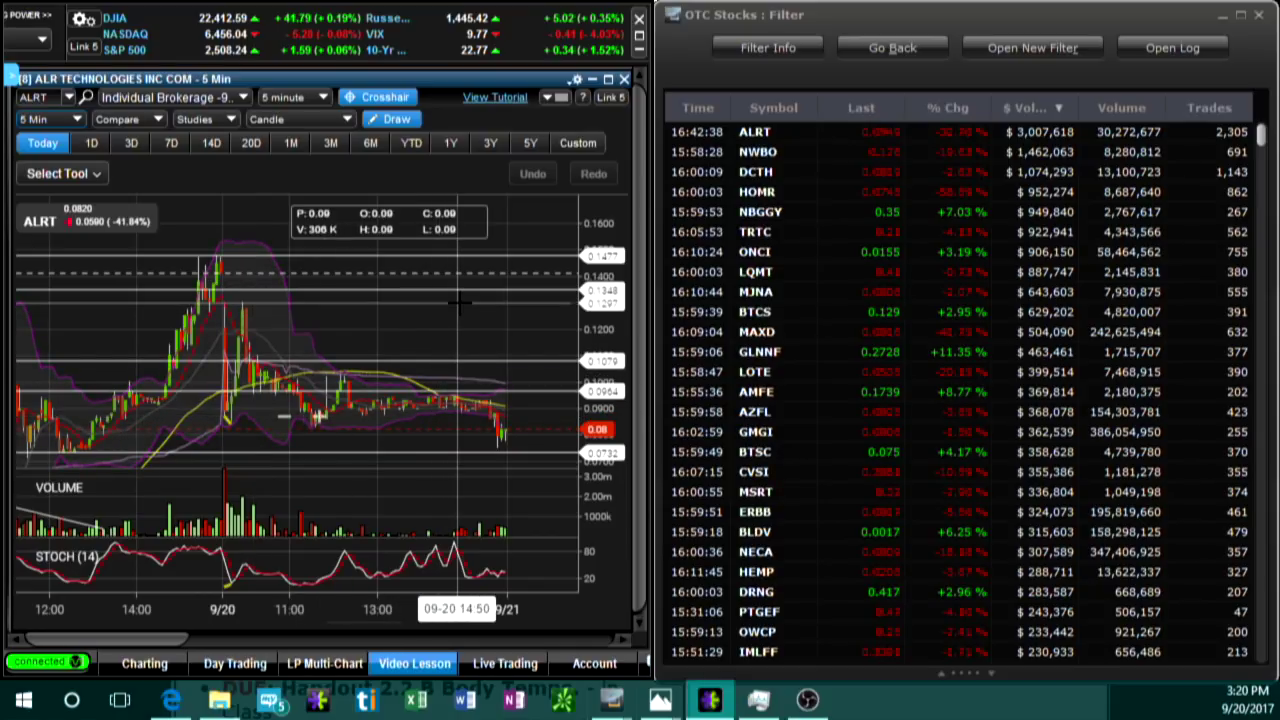
{"action": "scroll", "coordinate": [460, 302], "scroll_direction": "up", "scroll_amount": 5}
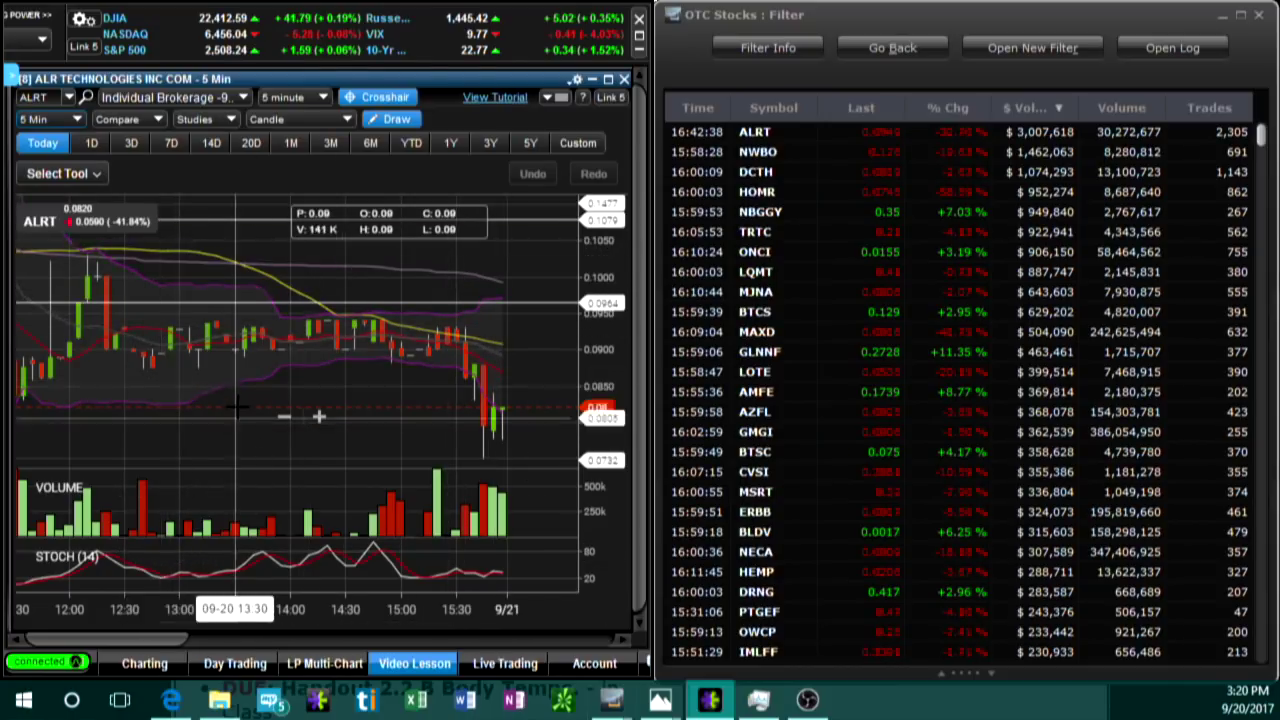
{"action": "scroll", "coordinate": [248, 400], "scroll_direction": "down", "scroll_amount": 4}
{"action": "scroll", "coordinate": [380, 335], "scroll_direction": "down", "scroll_amount": 3}
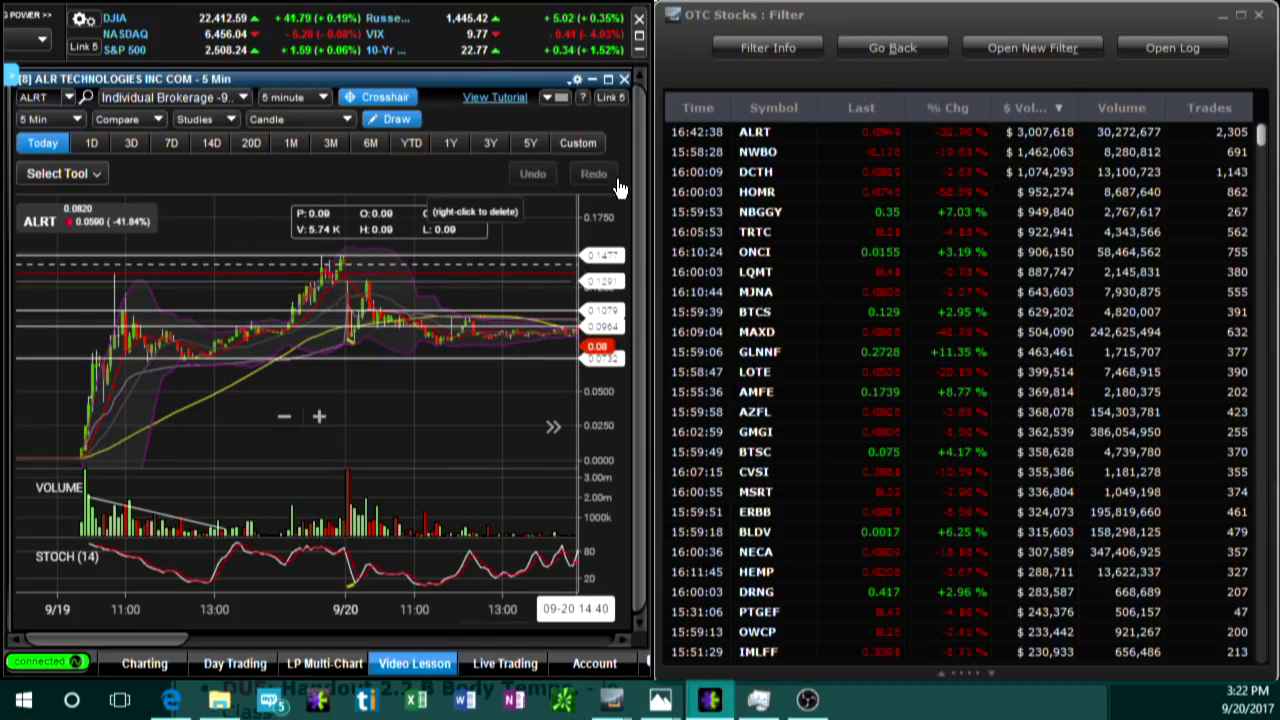
Switch from the filter window to the full trading platform and examine ALRT's 5-minute price swings and volume from 9/18 to 9/20
{"action": "left_click_drag", "start_coordinate": [714, 21], "coordinate": [712, 18]}
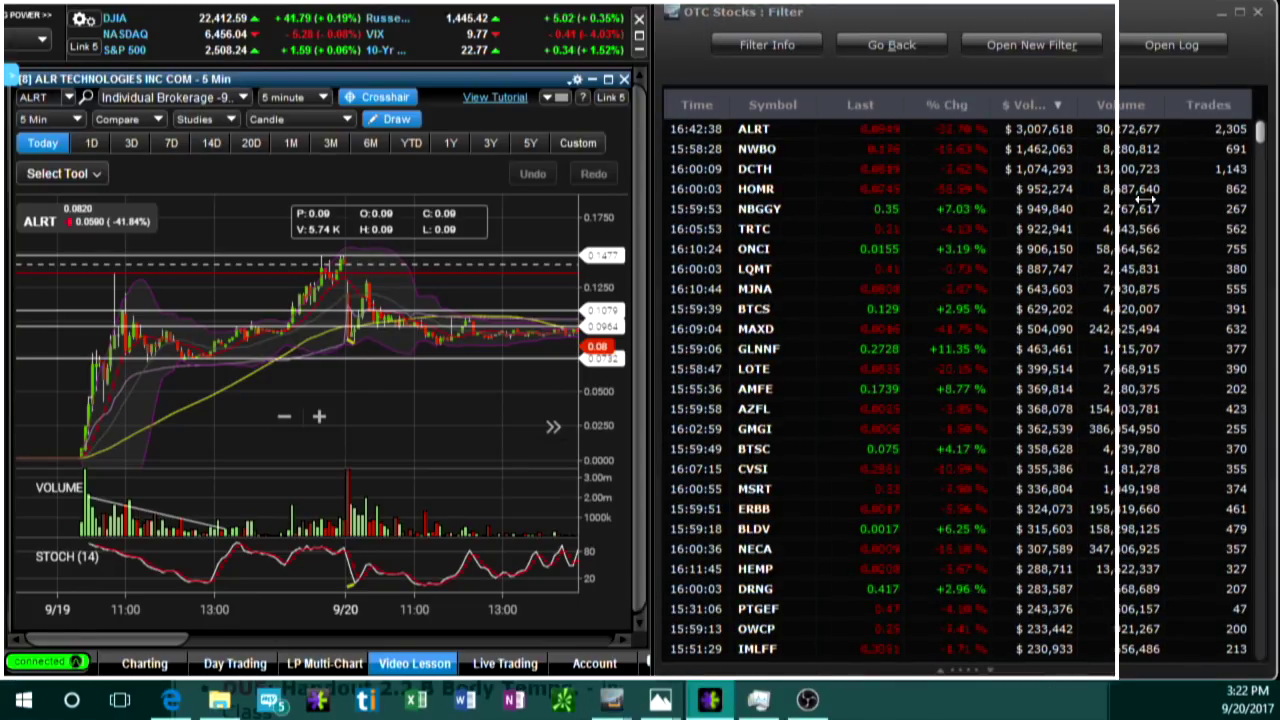
{"action": "key", "text": "alt+Tab"}
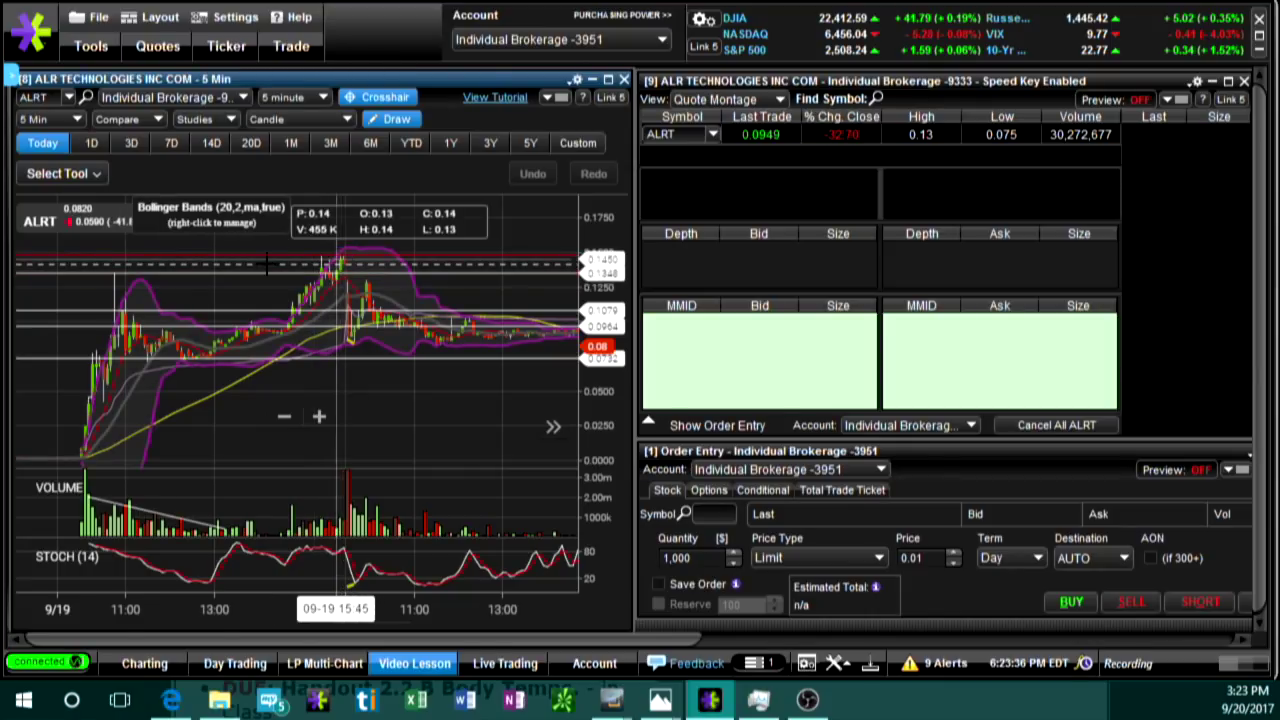
{"action": "scroll", "coordinate": [340, 425], "scroll_direction": "up", "scroll_amount": 2}
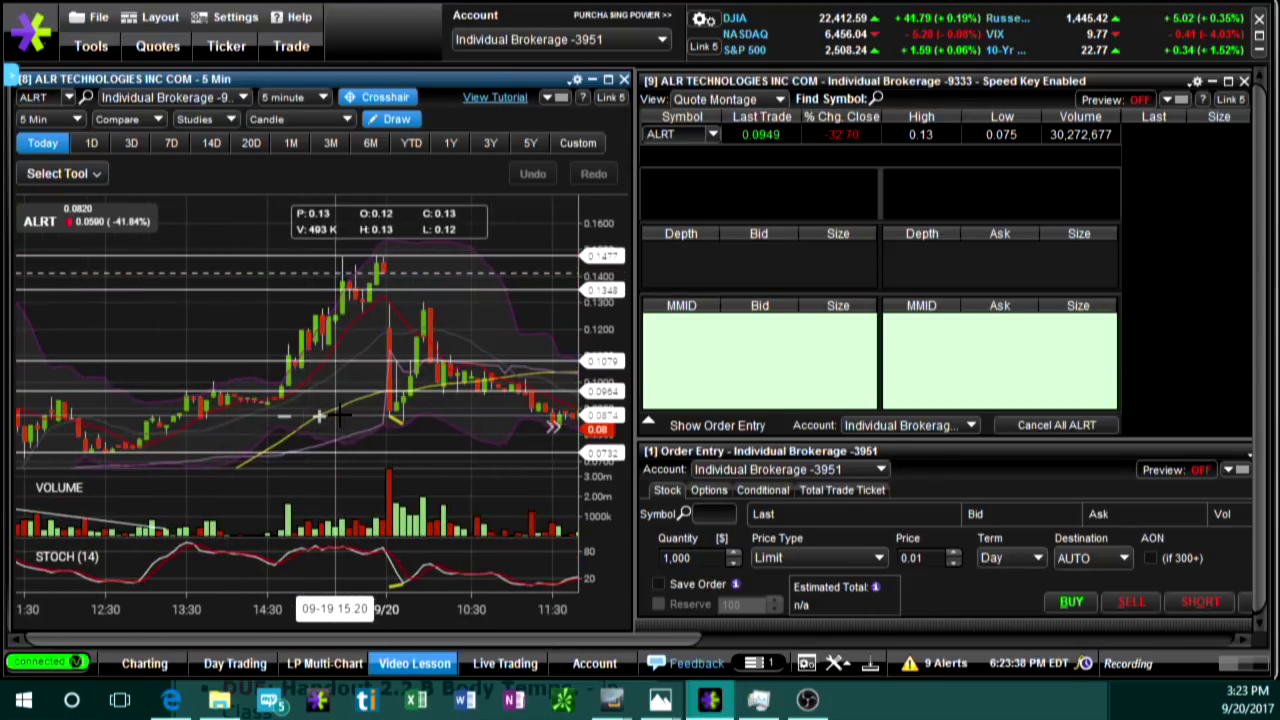
{"action": "scroll", "coordinate": [340, 418], "scroll_direction": "down", "scroll_amount": 2}
{"action": "scroll", "coordinate": [340, 418], "scroll_direction": "down", "scroll_amount": 3}
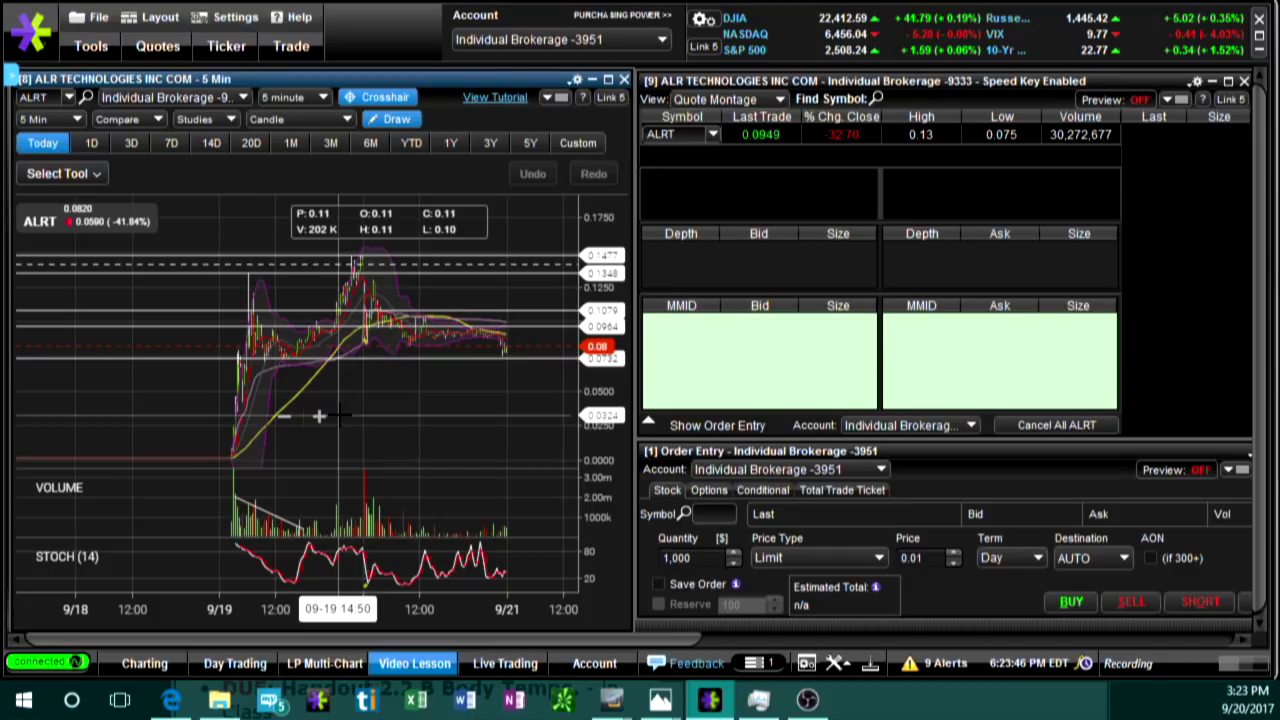
{"action": "scroll", "coordinate": [318, 416], "scroll_direction": "up", "scroll_amount": 3}
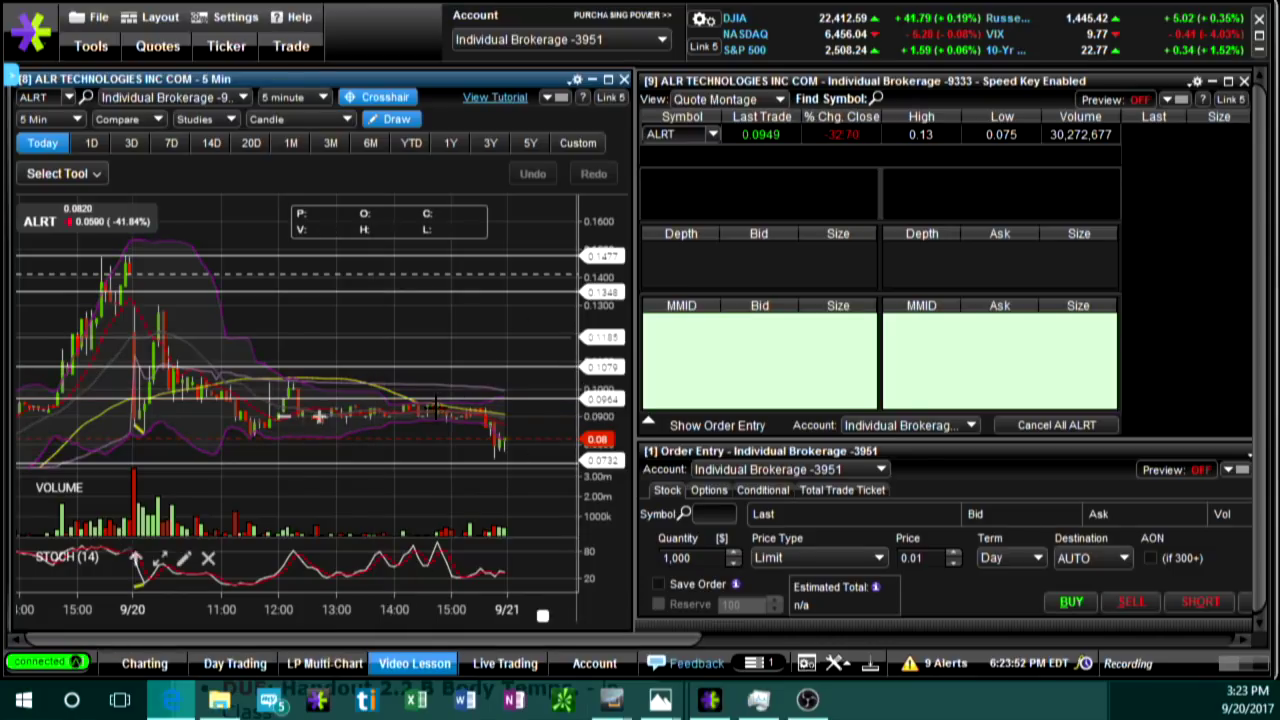
{"action": "scroll", "coordinate": [436, 408], "scroll_direction": "down", "scroll_amount": 3}
{"action": "scroll", "coordinate": [420, 400], "scroll_direction": "up", "scroll_amount": 4}
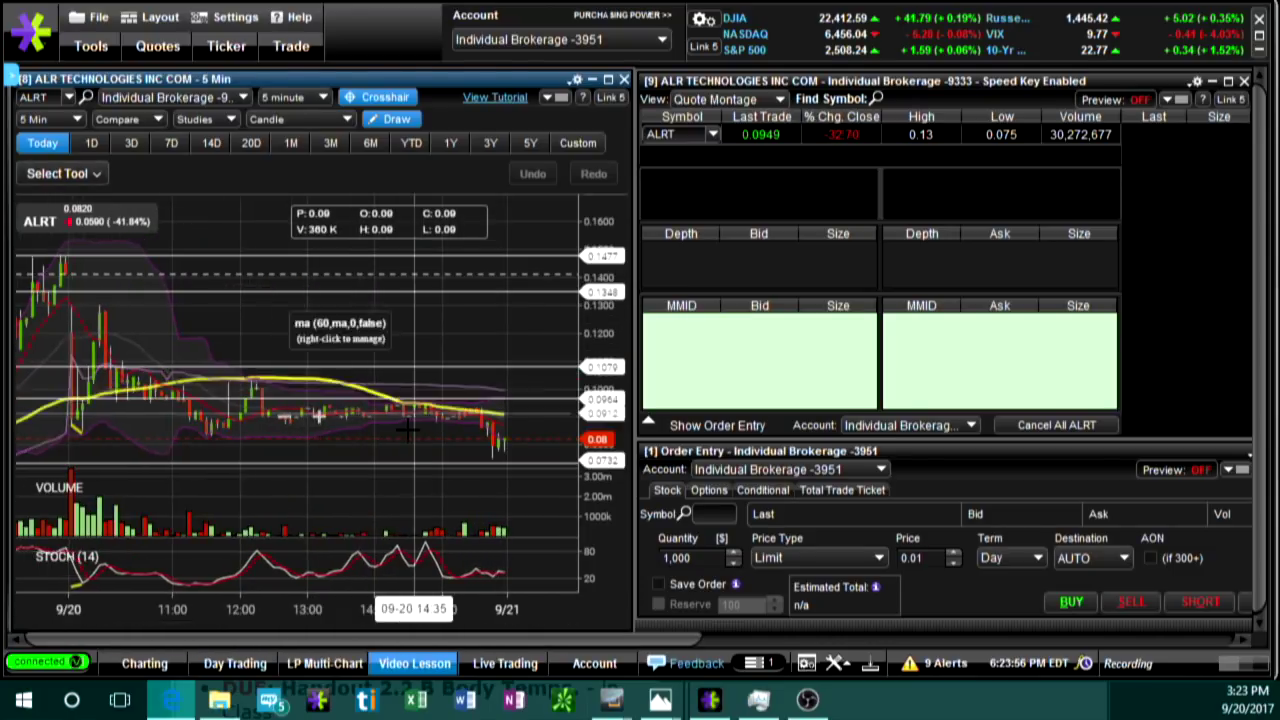
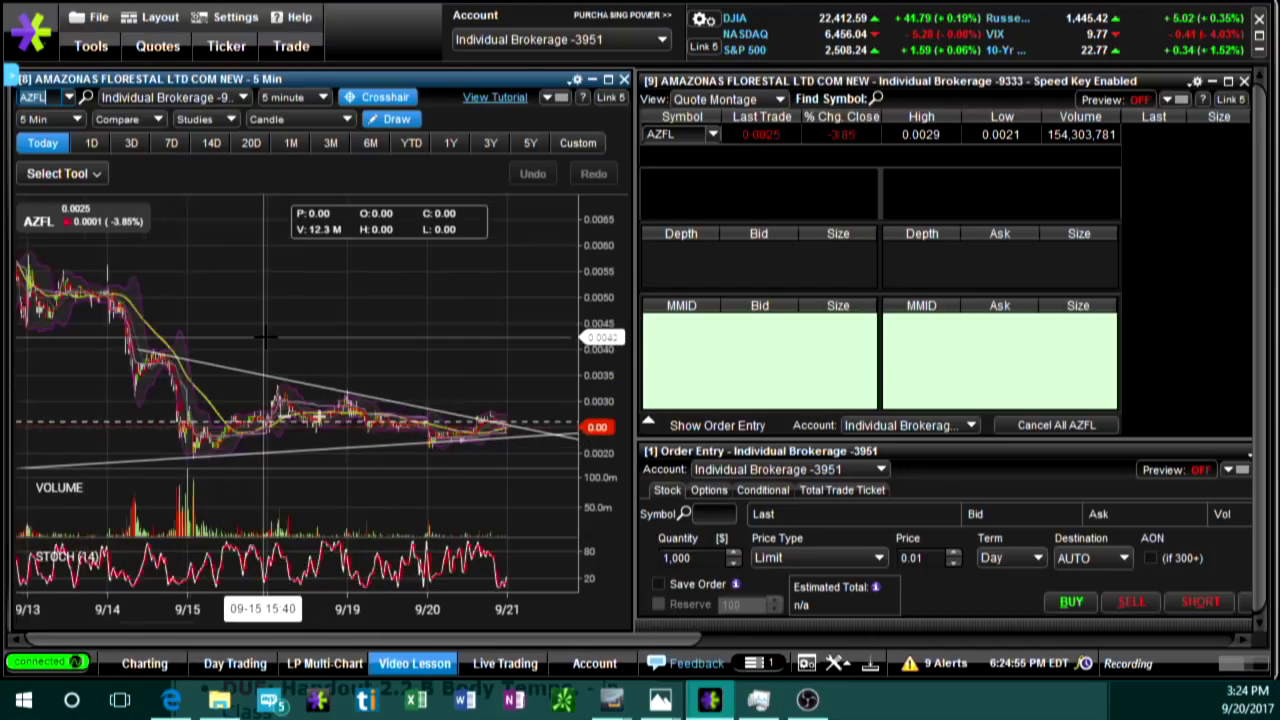
Switch the AZFL chart to the 30-minute interval and examine its history since 9/6, including the 9/14 volume spike
{"action": "left_click", "coordinate": [67, 116]}
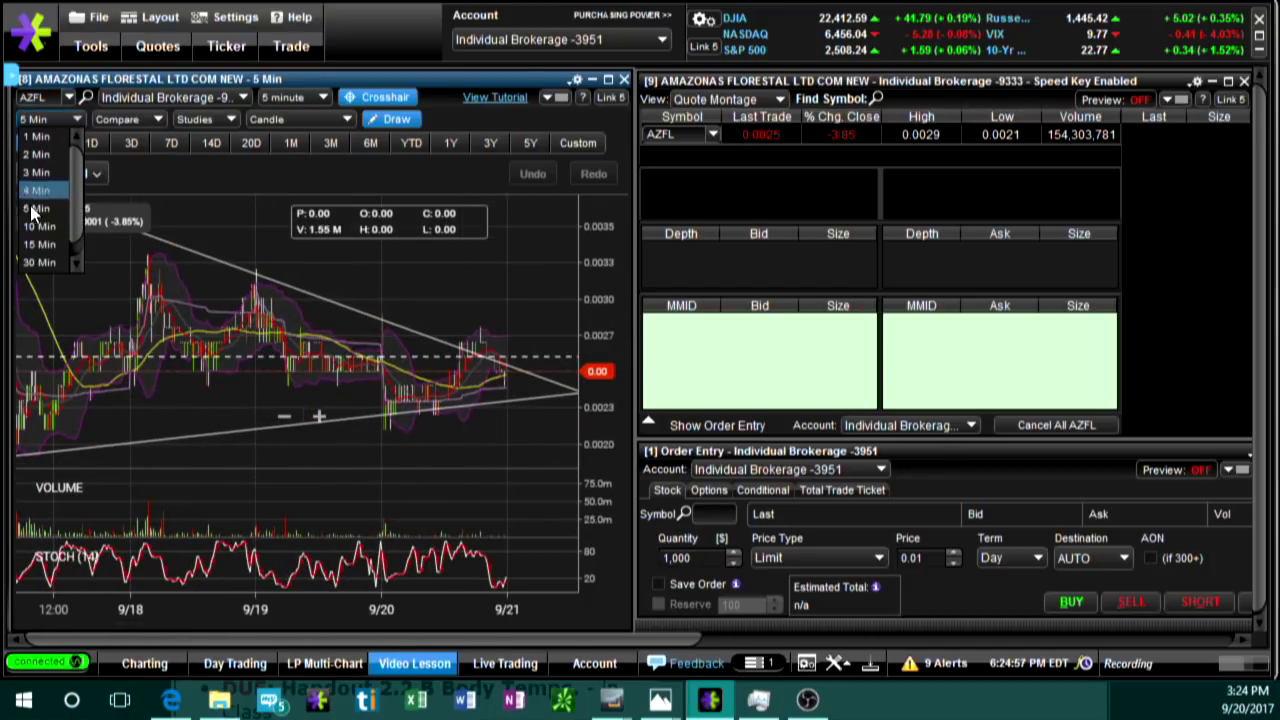
{"action": "left_click", "coordinate": [46, 257]}
{"action": "scroll", "coordinate": [230, 330], "scroll_direction": "down", "scroll_amount": 6}
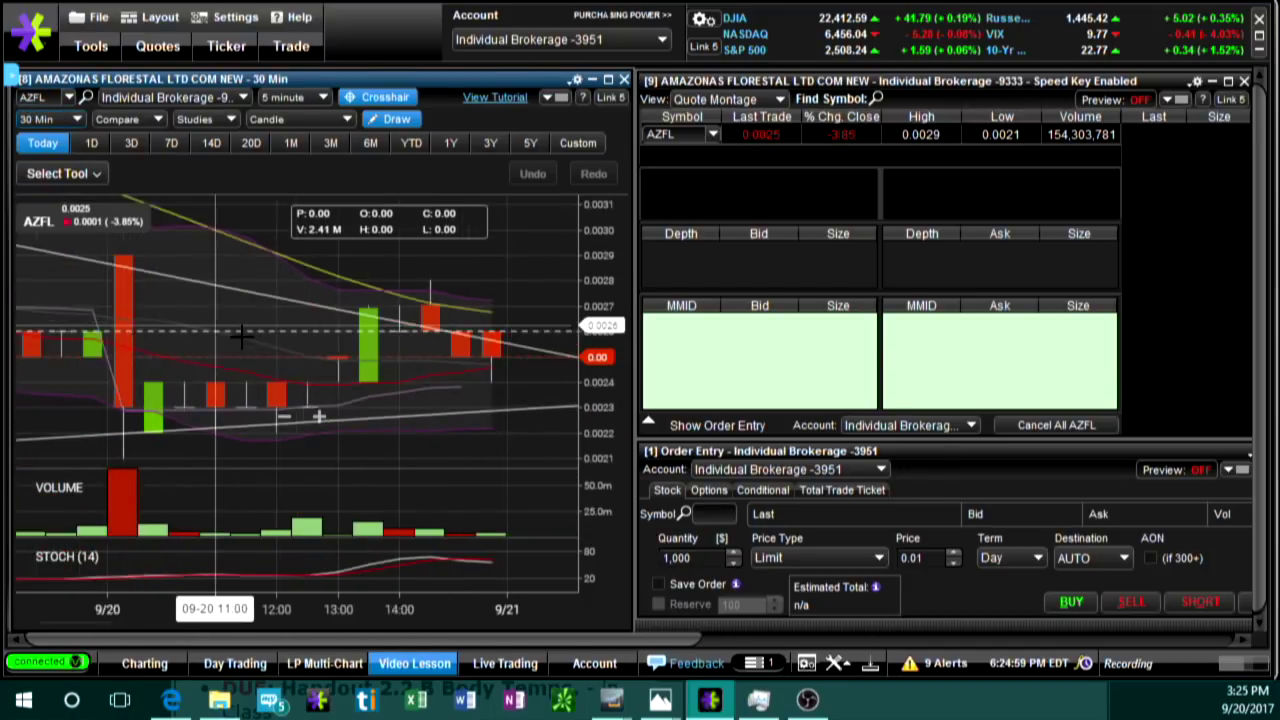
{"action": "scroll", "coordinate": [243, 338], "scroll_direction": "down", "scroll_amount": 4}
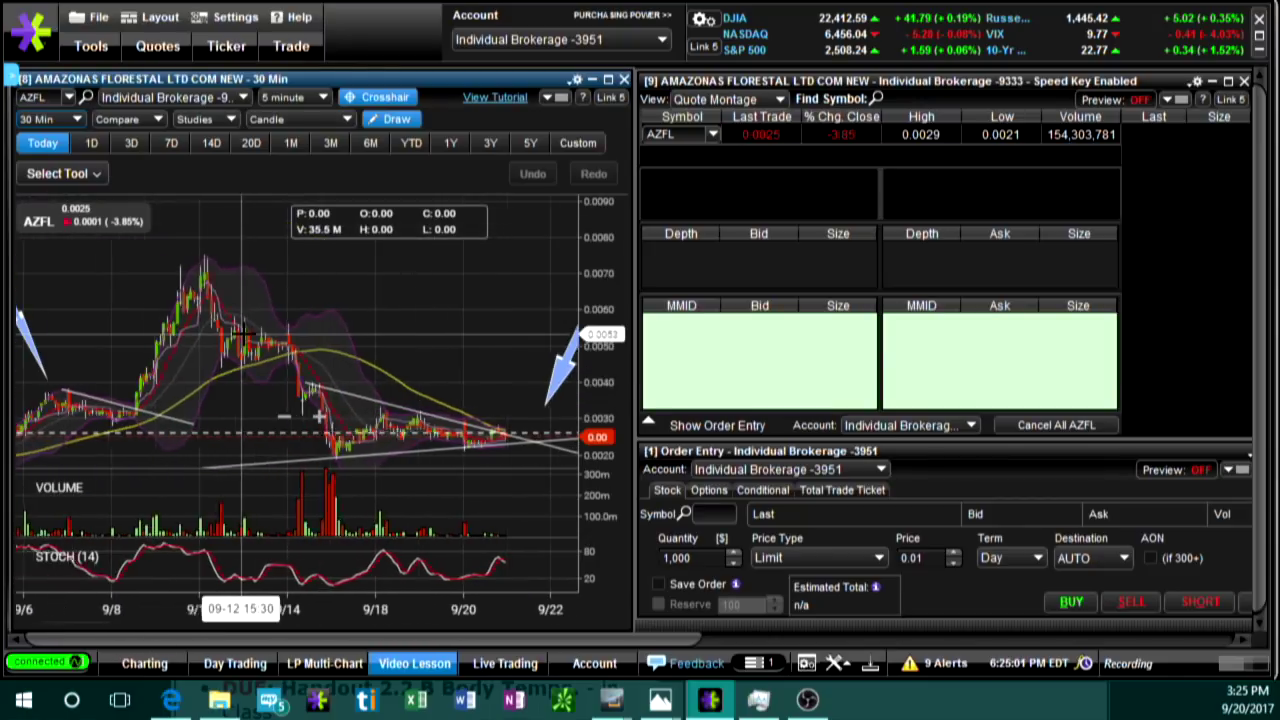
{"action": "left_click_drag", "start_coordinate": [494, 309], "coordinate": [543, 306]}
{"action": "scroll", "coordinate": [470, 310], "scroll_direction": "up", "scroll_amount": 5}
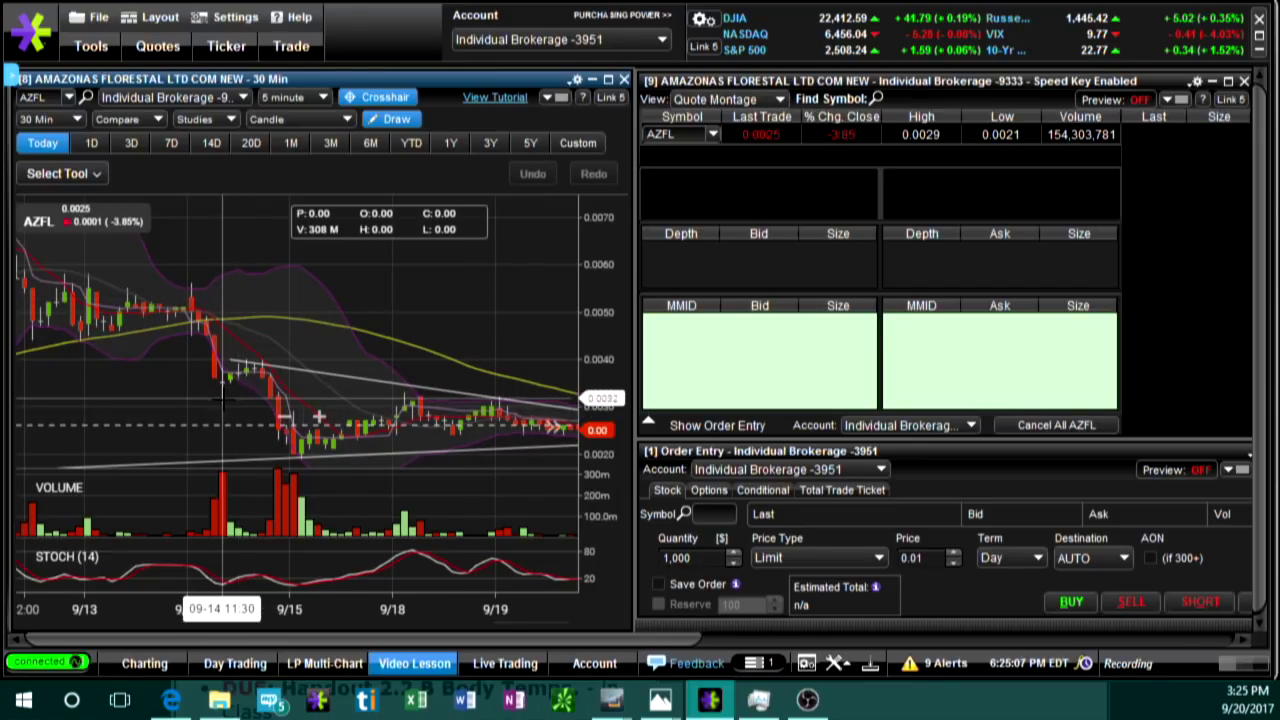
{"action": "mouse_move", "coordinate": [223, 503]}
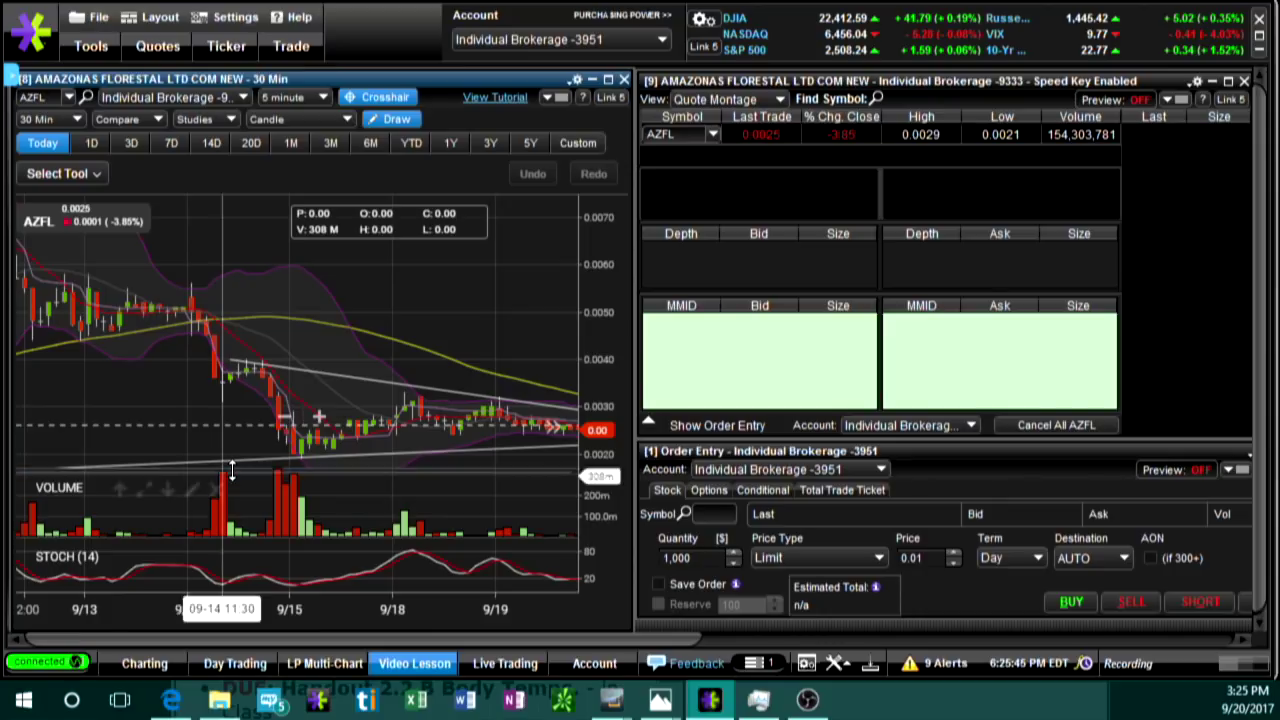
Examine AZFL's 9/14 and 9/15 price drops against volume, its converging trendlines, and the wider trend back to 9/1
{"action": "scroll", "coordinate": [185, 410], "scroll_direction": "up", "scroll_amount": 2}
{"action": "scroll", "coordinate": [185, 410], "scroll_direction": "down", "scroll_amount": 3}
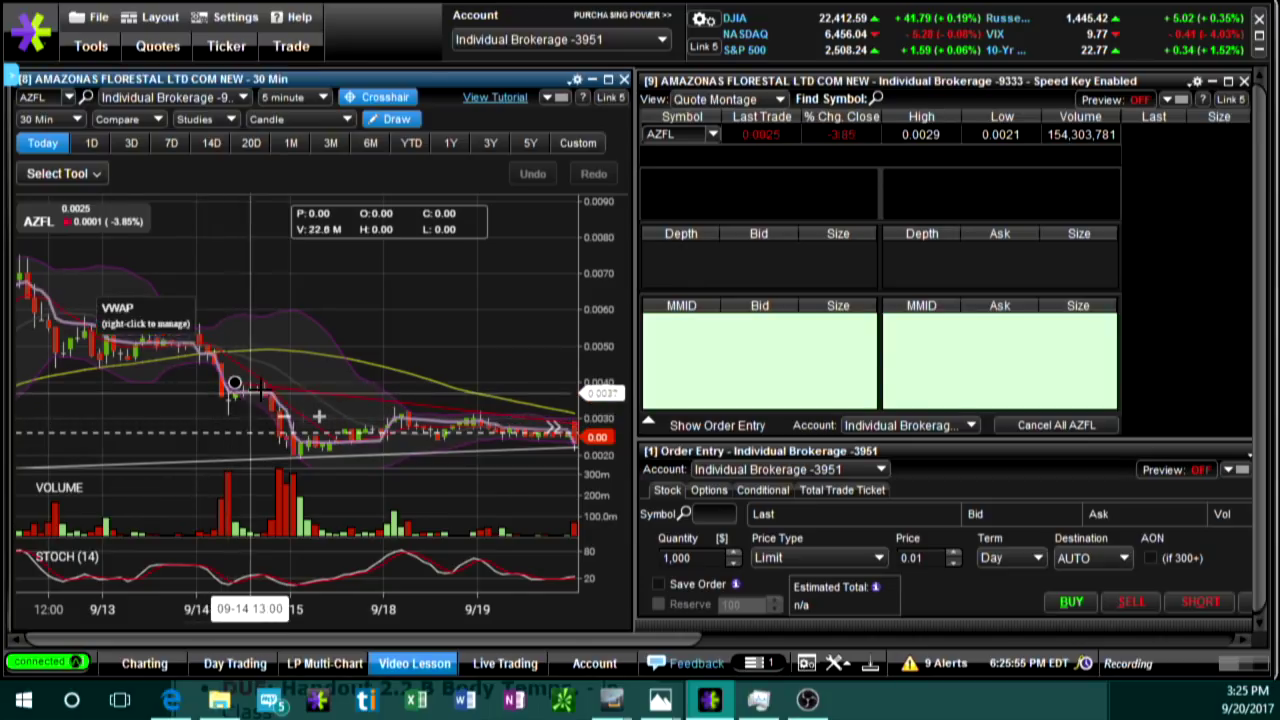
{"action": "scroll", "coordinate": [270, 385], "scroll_direction": "up", "scroll_amount": 5}
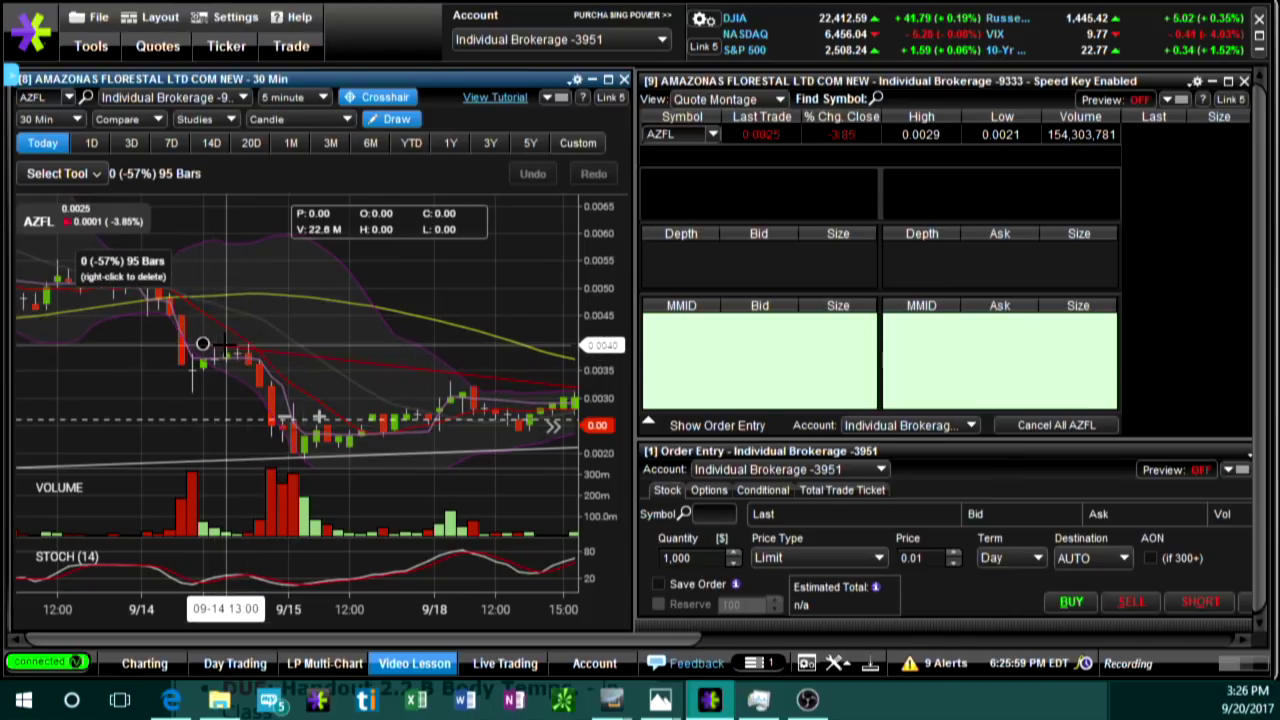
{"action": "left_click", "coordinate": [252, 350]}
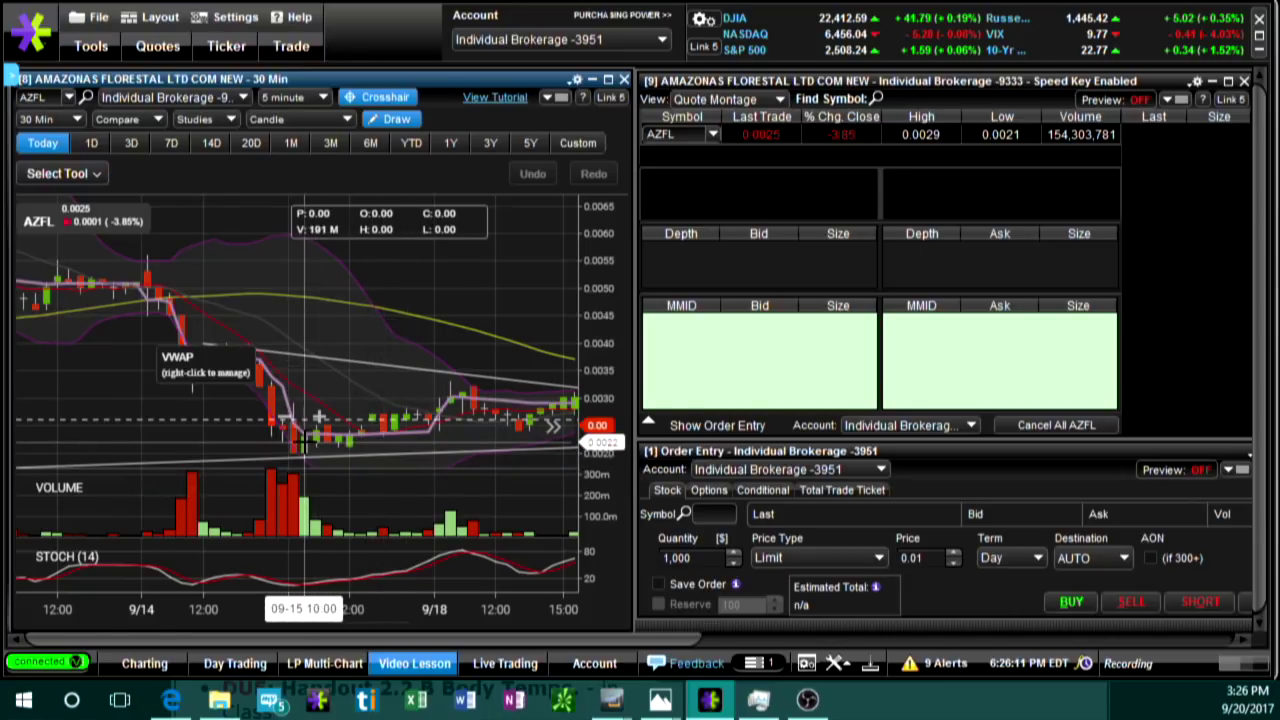
{"action": "scroll", "coordinate": [302, 450], "scroll_direction": "down", "scroll_amount": 2}
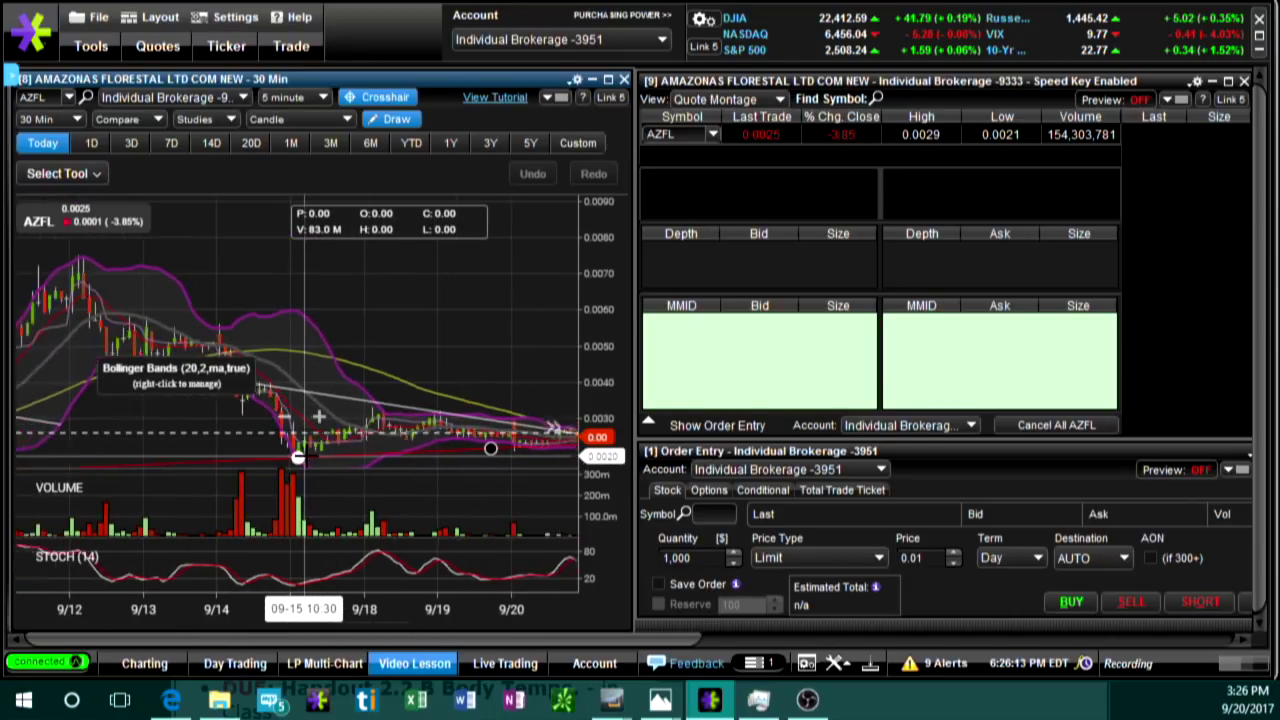
{"action": "scroll", "coordinate": [318, 416], "scroll_direction": "down", "scroll_amount": 1}
{"action": "scroll", "coordinate": [316, 455], "scroll_direction": "up", "scroll_amount": 2}
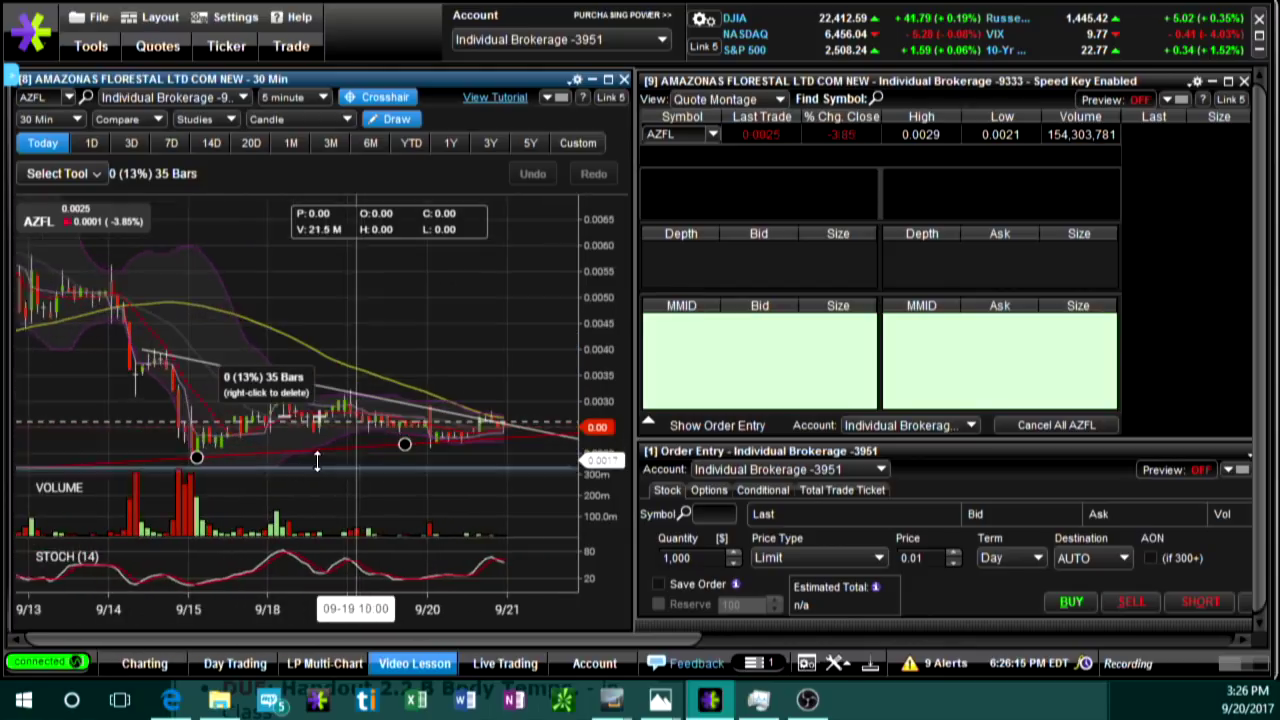
{"action": "scroll", "coordinate": [250, 440], "scroll_direction": "up", "scroll_amount": 1}
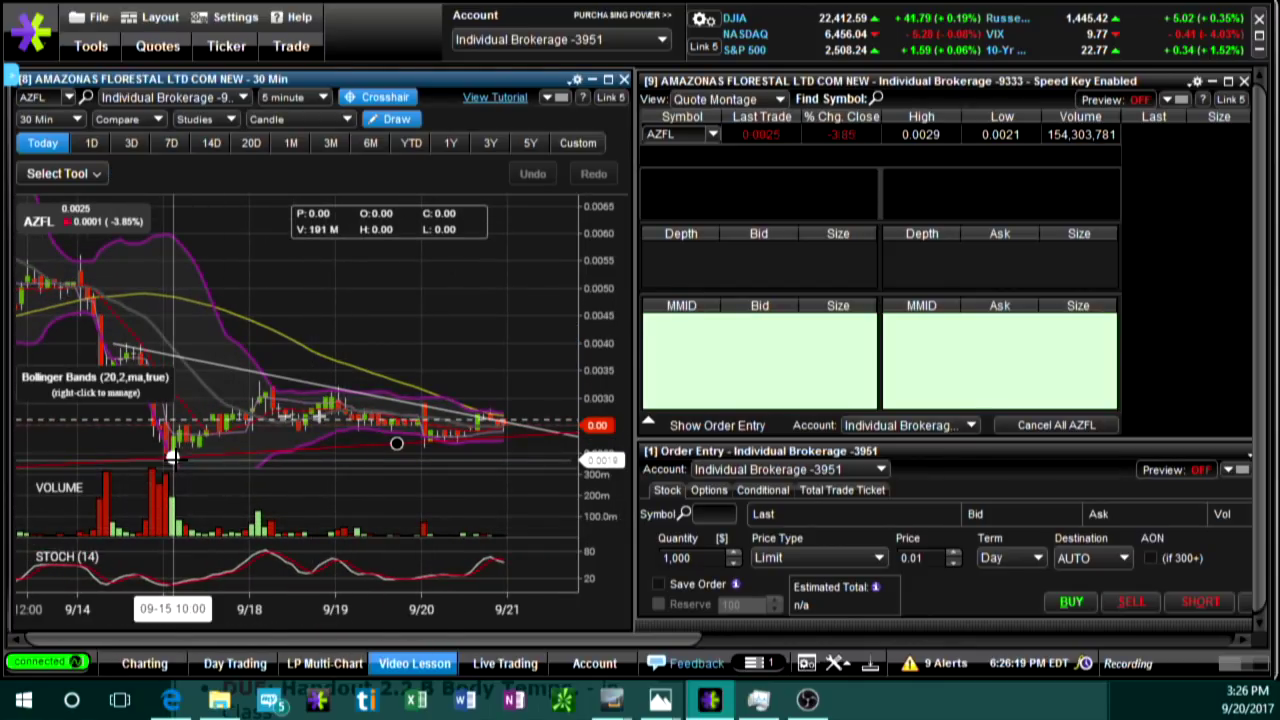
{"action": "scroll", "coordinate": [172, 457], "scroll_direction": "down", "scroll_amount": 2}
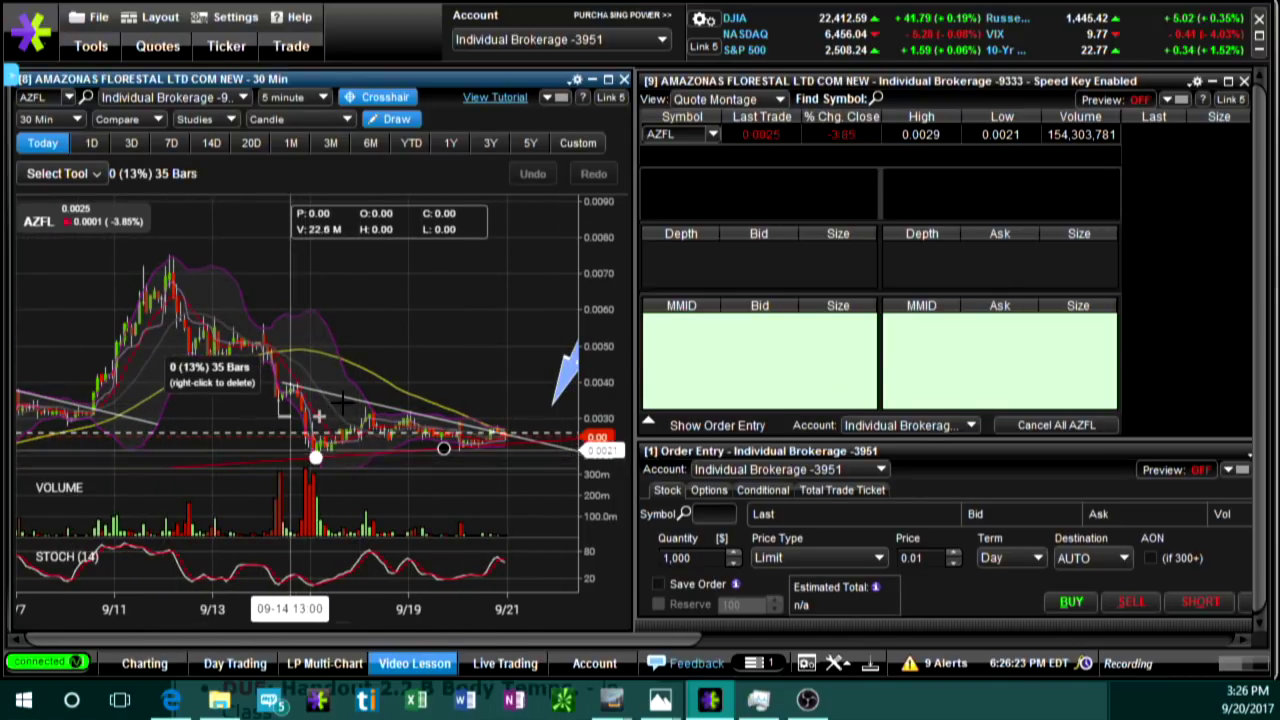
{"action": "scroll", "coordinate": [393, 414], "scroll_direction": "down", "scroll_amount": 3}
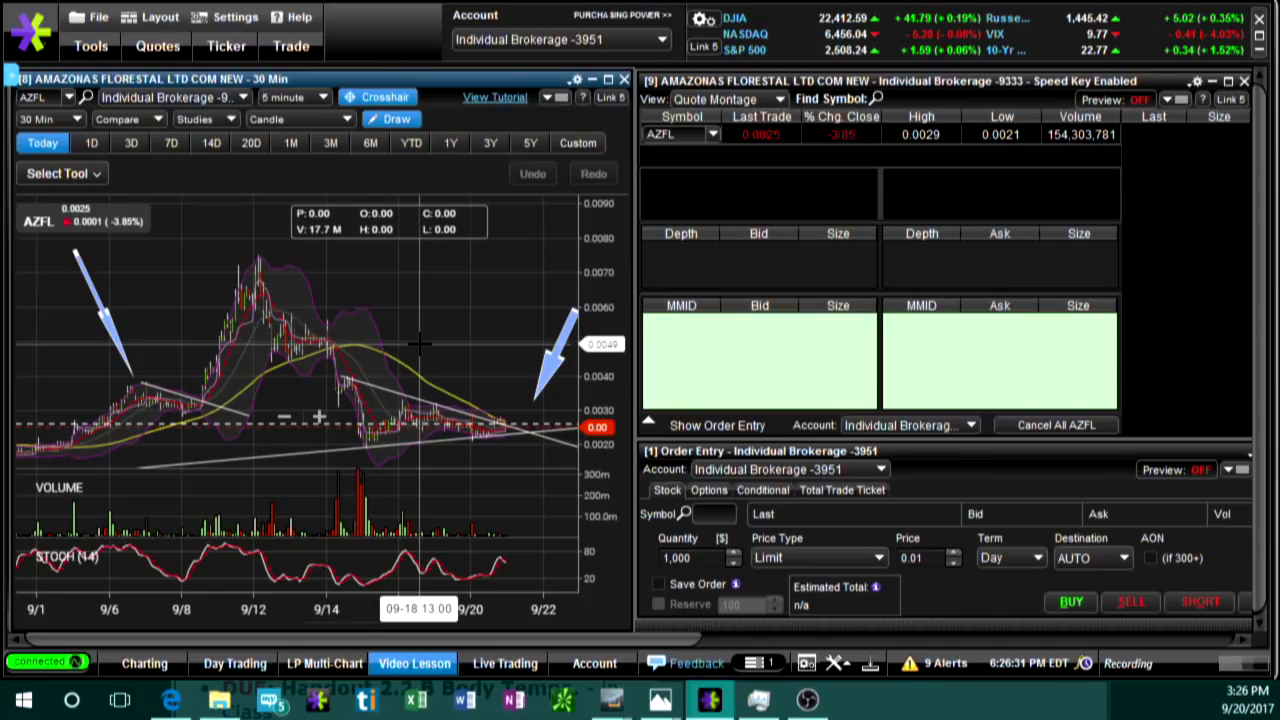
Load the DRYS chart and examine its price history over the 20-day and one-year ranges
{"action": "left_click", "coordinate": [36, 97]}
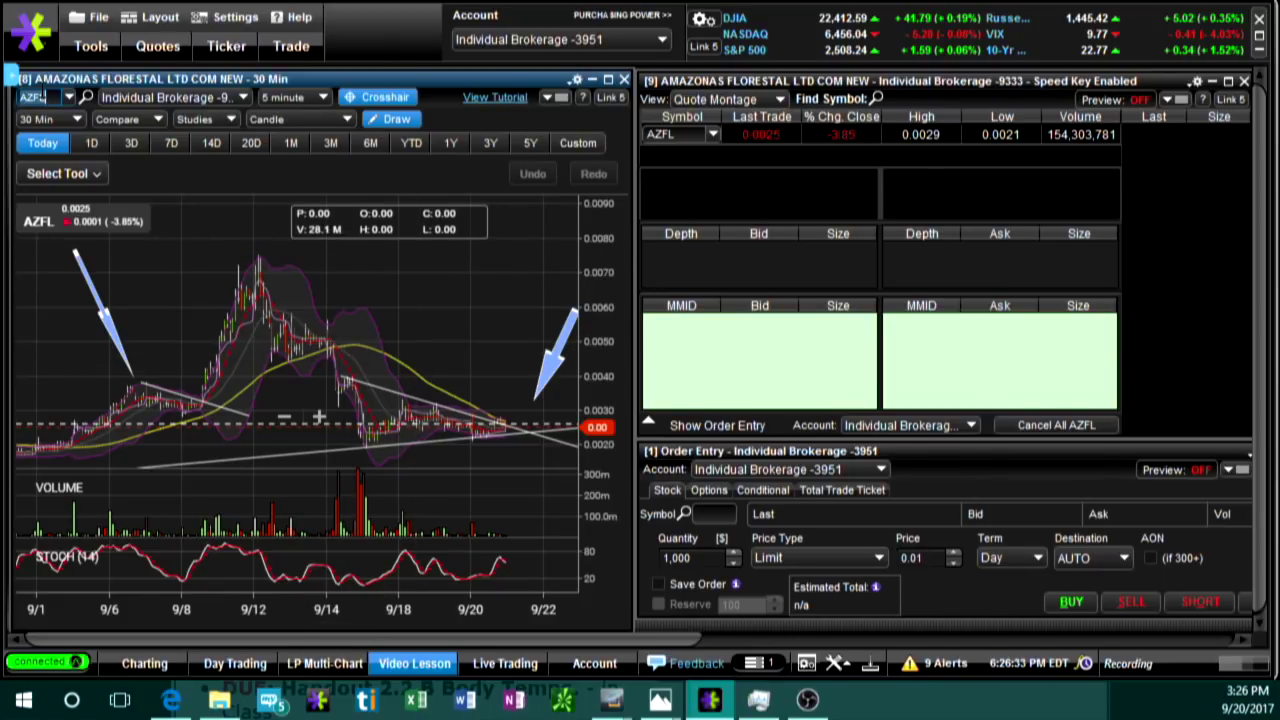
{"action": "type", "text": "DRYS"}
{"action": "key", "text": "Return"}
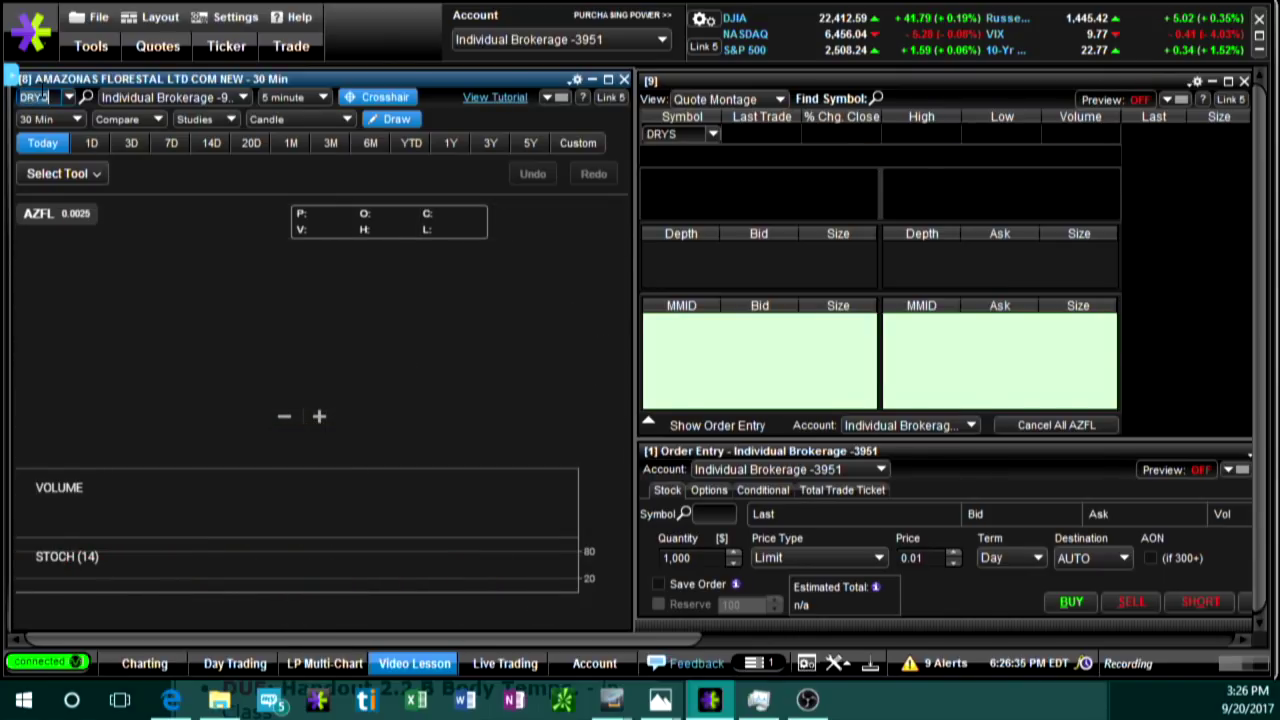
{"action": "scroll", "coordinate": [275, 435], "scroll_direction": "down", "scroll_amount": 10}
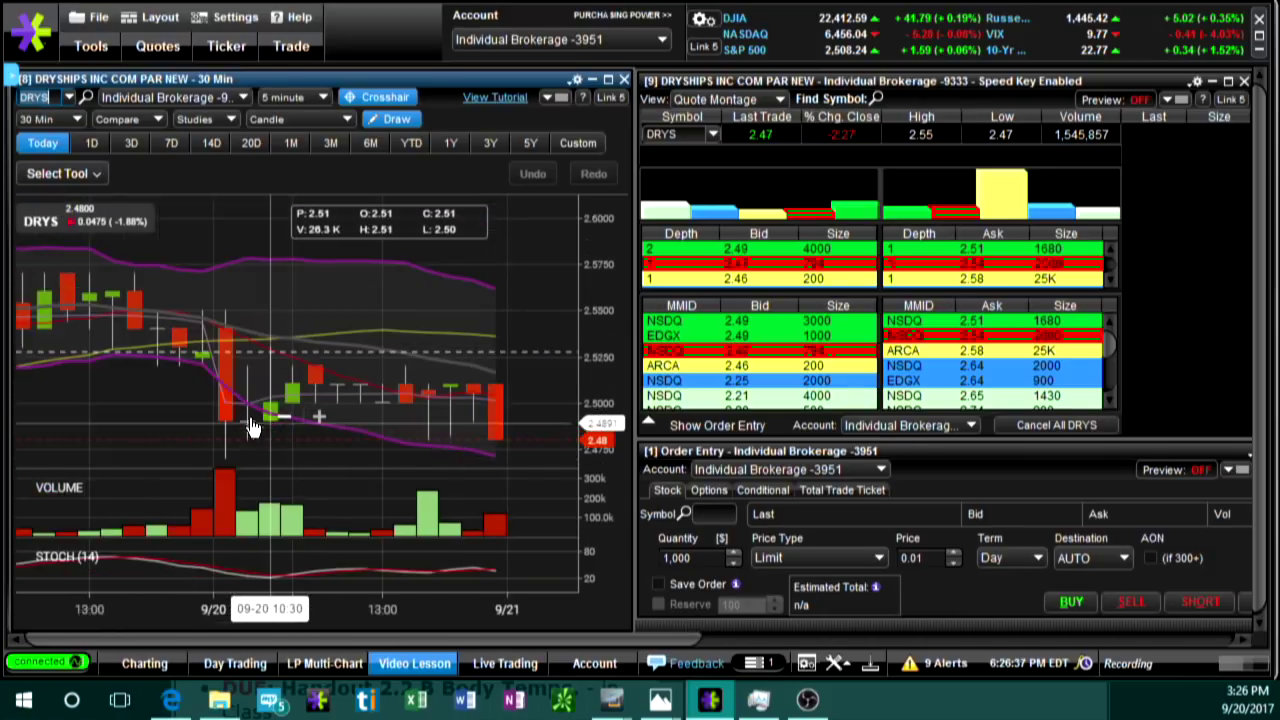
{"action": "left_click", "coordinate": [258, 142]}
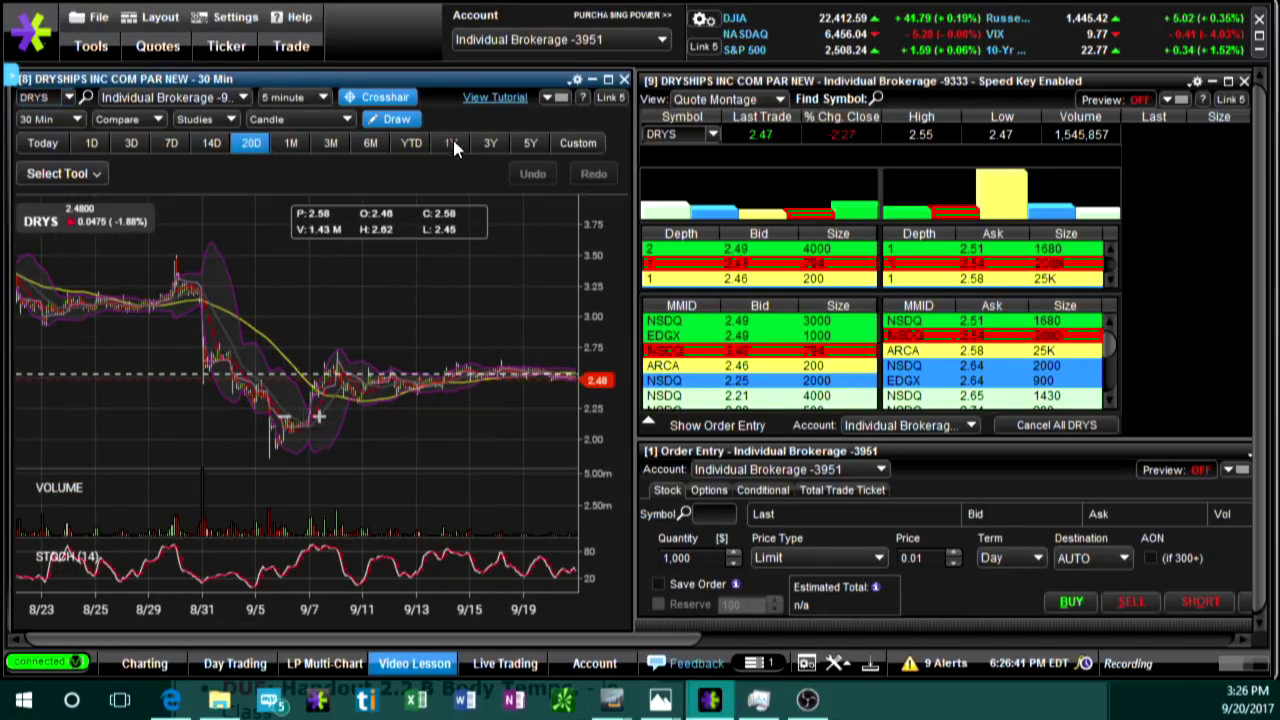
{"action": "left_click_drag", "start_coordinate": [320, 353], "coordinate": [56, 343]}
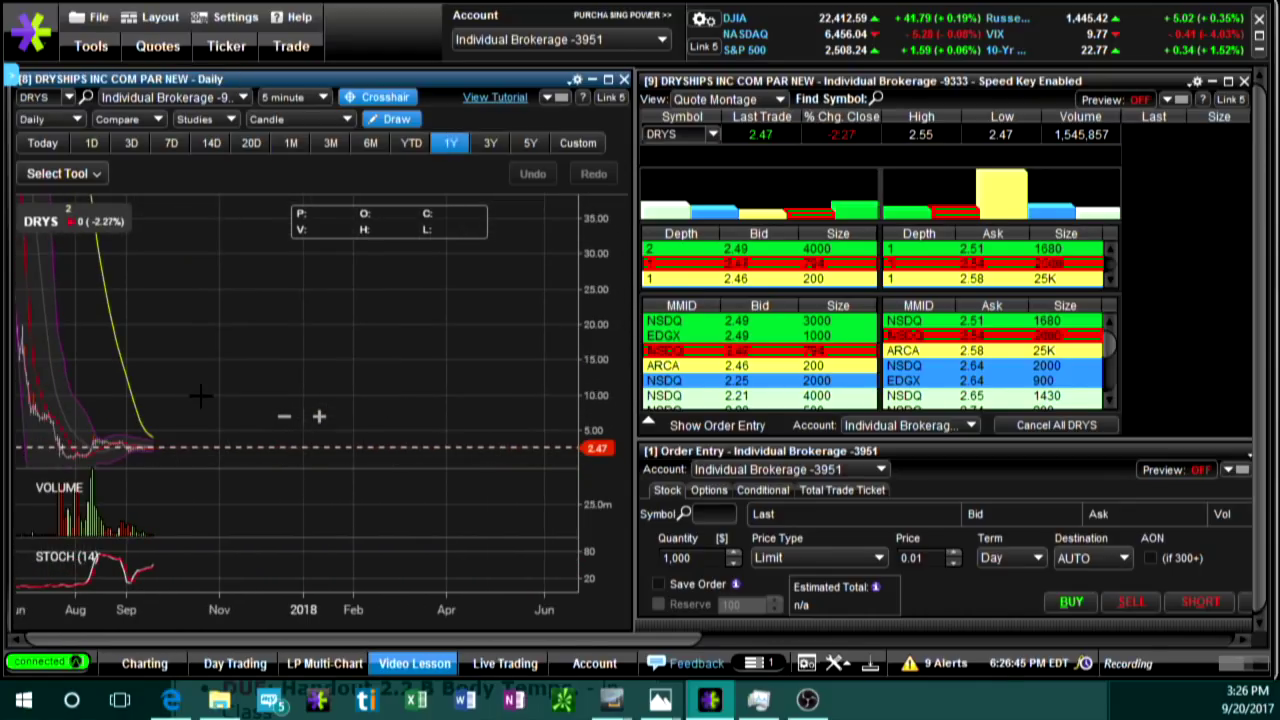
{"action": "scroll", "coordinate": [200, 396], "scroll_direction": "up", "scroll_amount": 5}
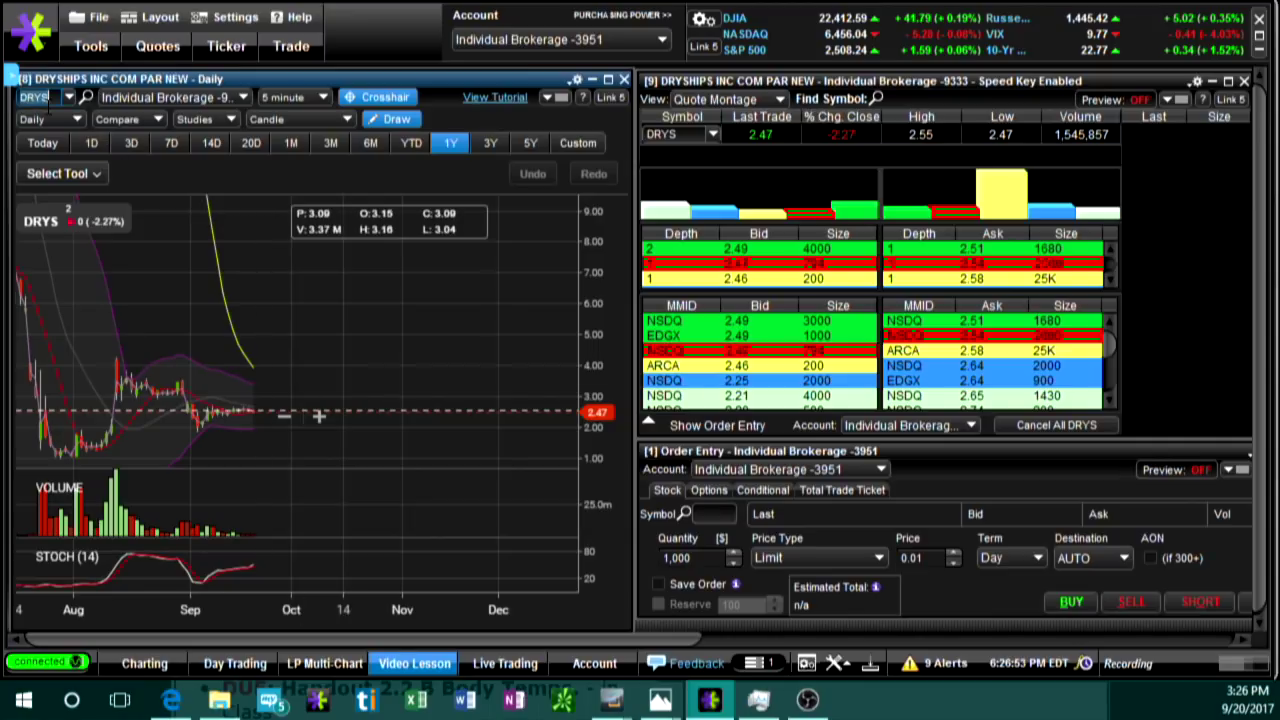
Load the SOUPQ chart and examine its one-year daily history around the late-August price and volume surge
{"action": "key", "text": "Return"}
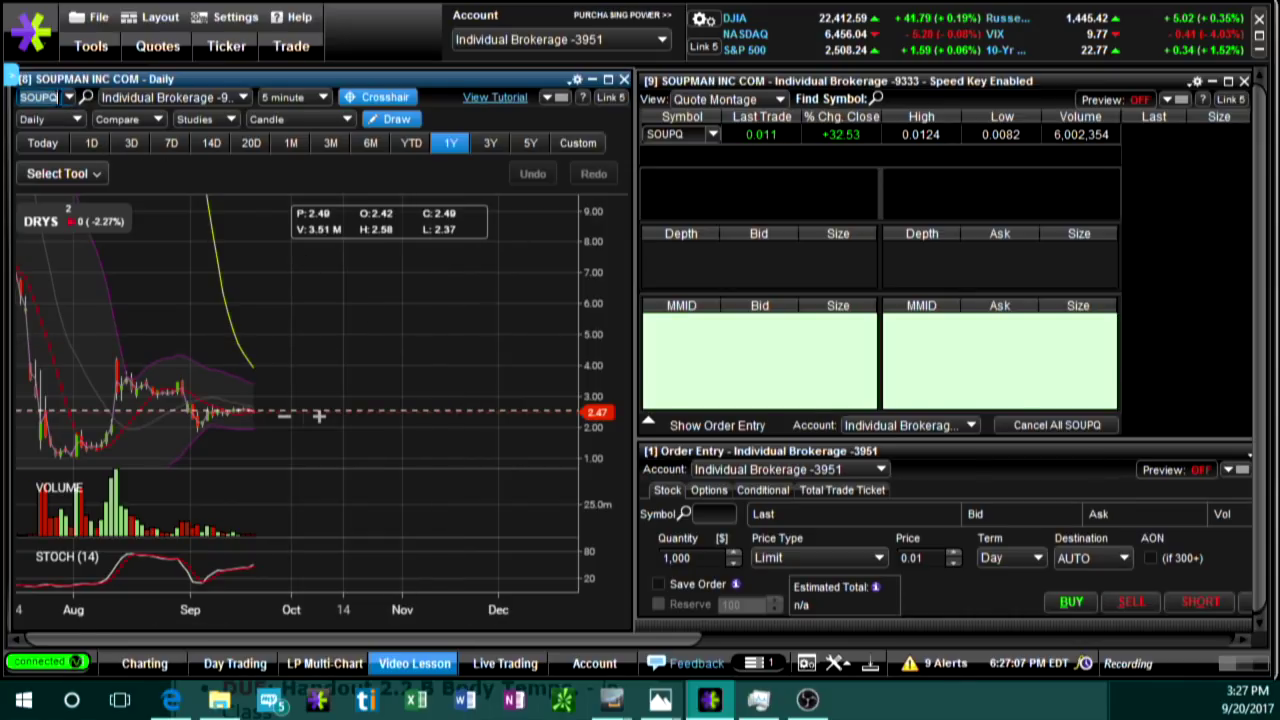
{"action": "scroll", "coordinate": [309, 400], "scroll_direction": "down", "scroll_amount": 5}
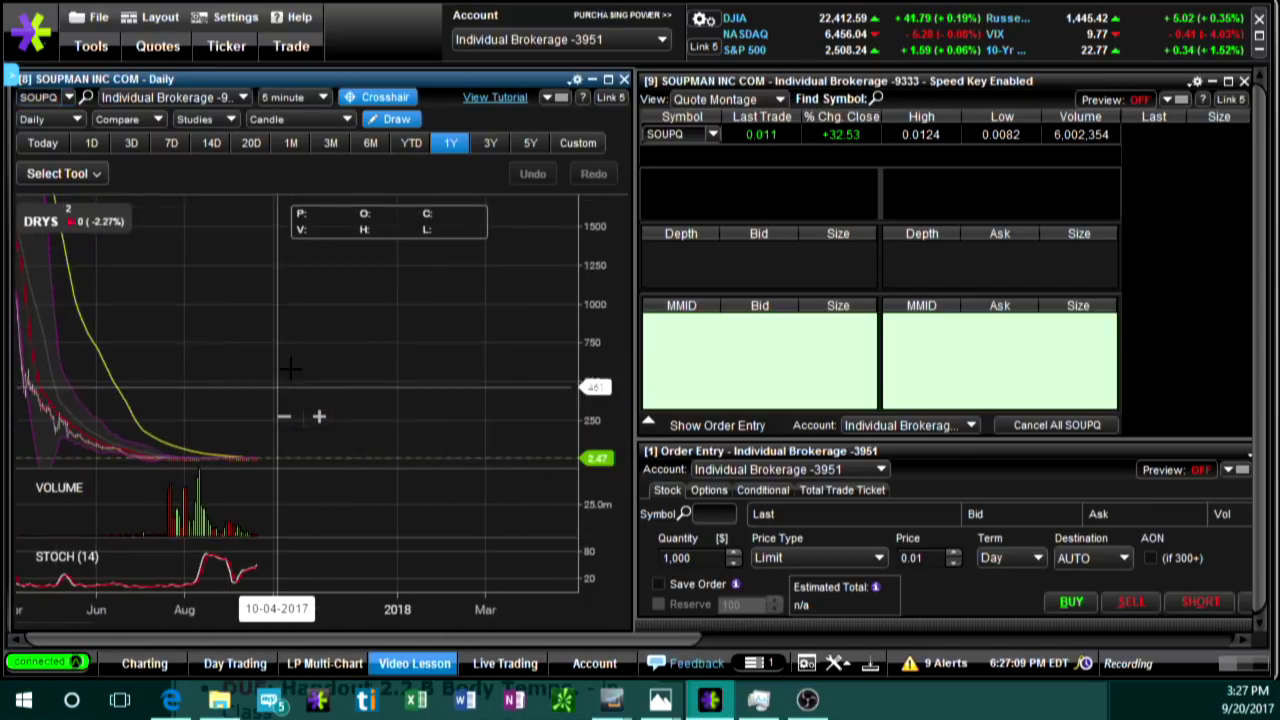
{"action": "scroll", "coordinate": [420, 365], "scroll_direction": "up", "scroll_amount": 5}
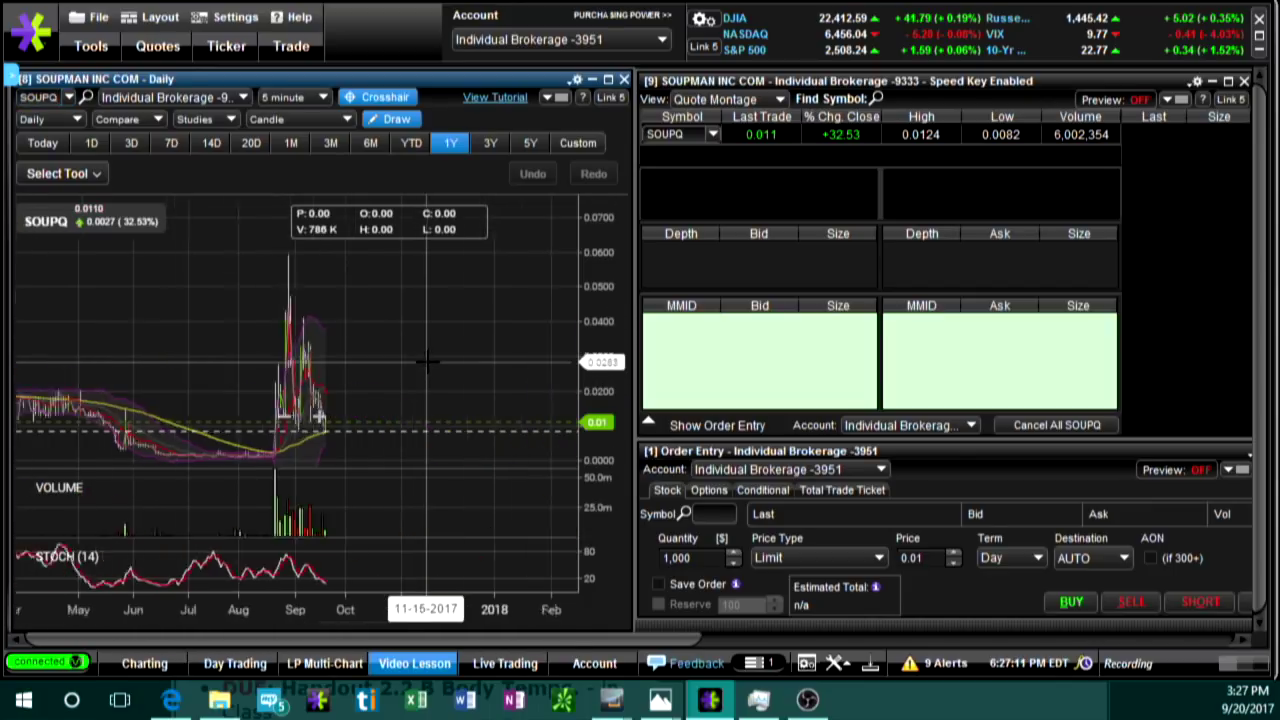
{"action": "left_click_drag", "start_coordinate": [175, 362], "coordinate": [263, 363]}
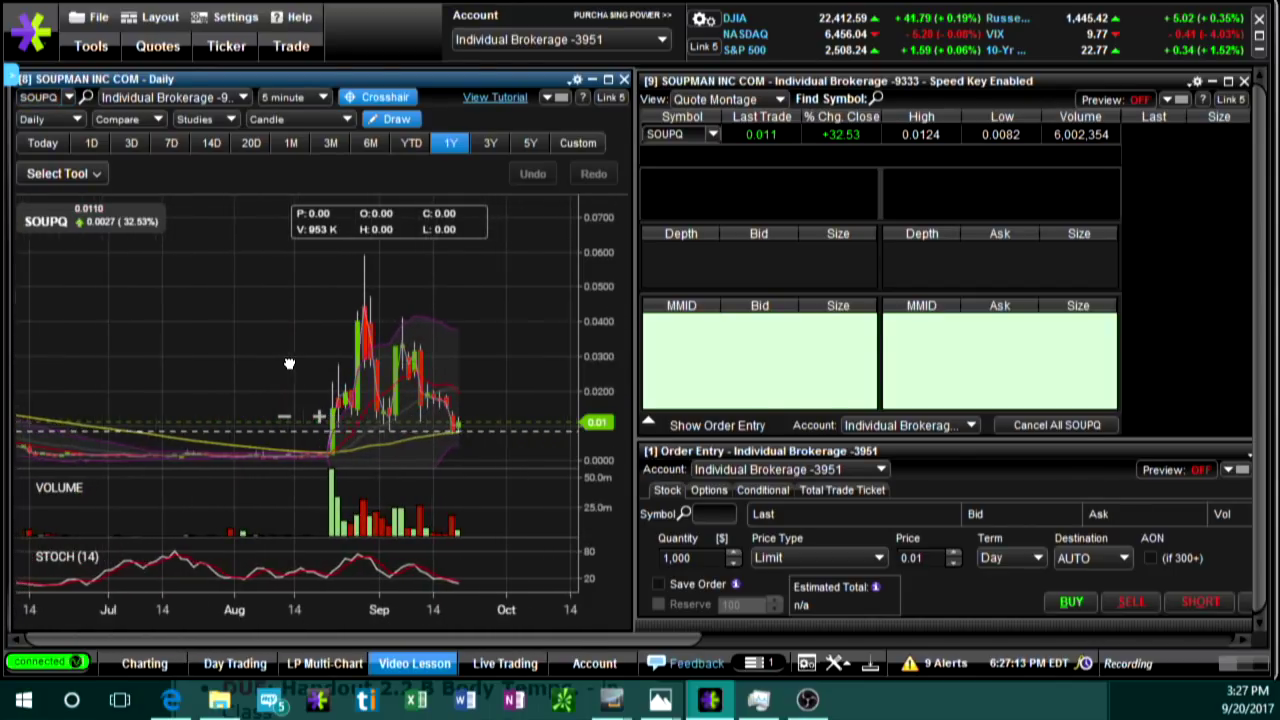
{"action": "scroll", "coordinate": [106, 345], "scroll_direction": "up", "scroll_amount": 3}
{"action": "left_click_drag", "start_coordinate": [106, 345], "coordinate": [262, 300]}
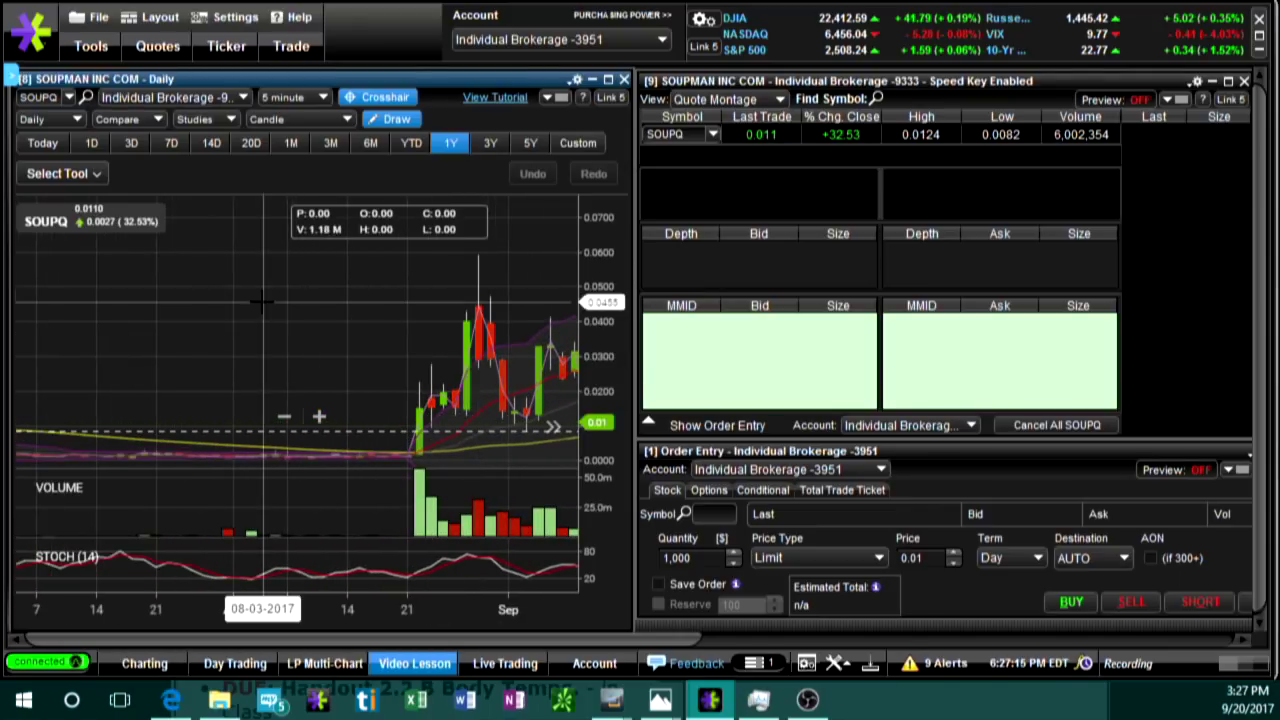
Examine SOUPQ's 8/22 breakout candle and its thinly traded daily candles from July to mid-August
{"action": "scroll", "coordinate": [370, 352], "scroll_direction": "up", "scroll_amount": 3}
{"action": "left_click_drag", "start_coordinate": [371, 355], "coordinate": [424, 320]}
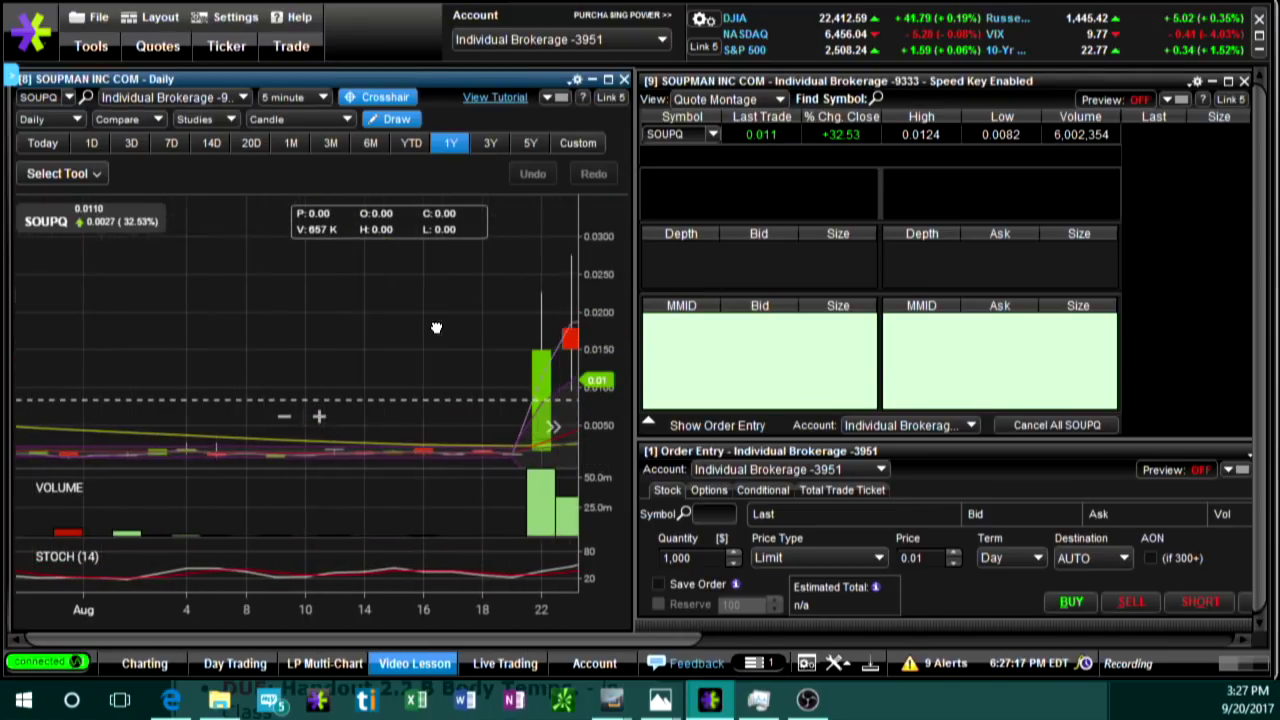
{"action": "scroll", "coordinate": [424, 320], "scroll_direction": "down", "scroll_amount": 2}
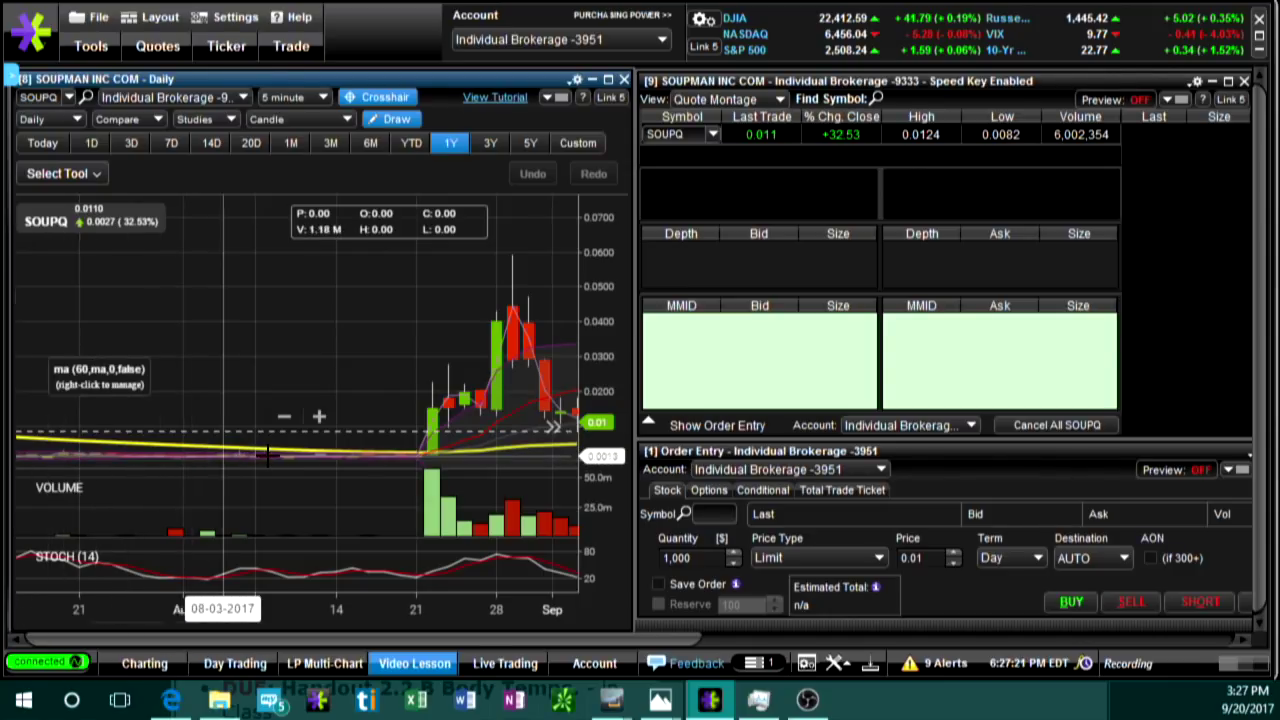
{"action": "left_click_drag", "start_coordinate": [277, 352], "coordinate": [443, 363]}
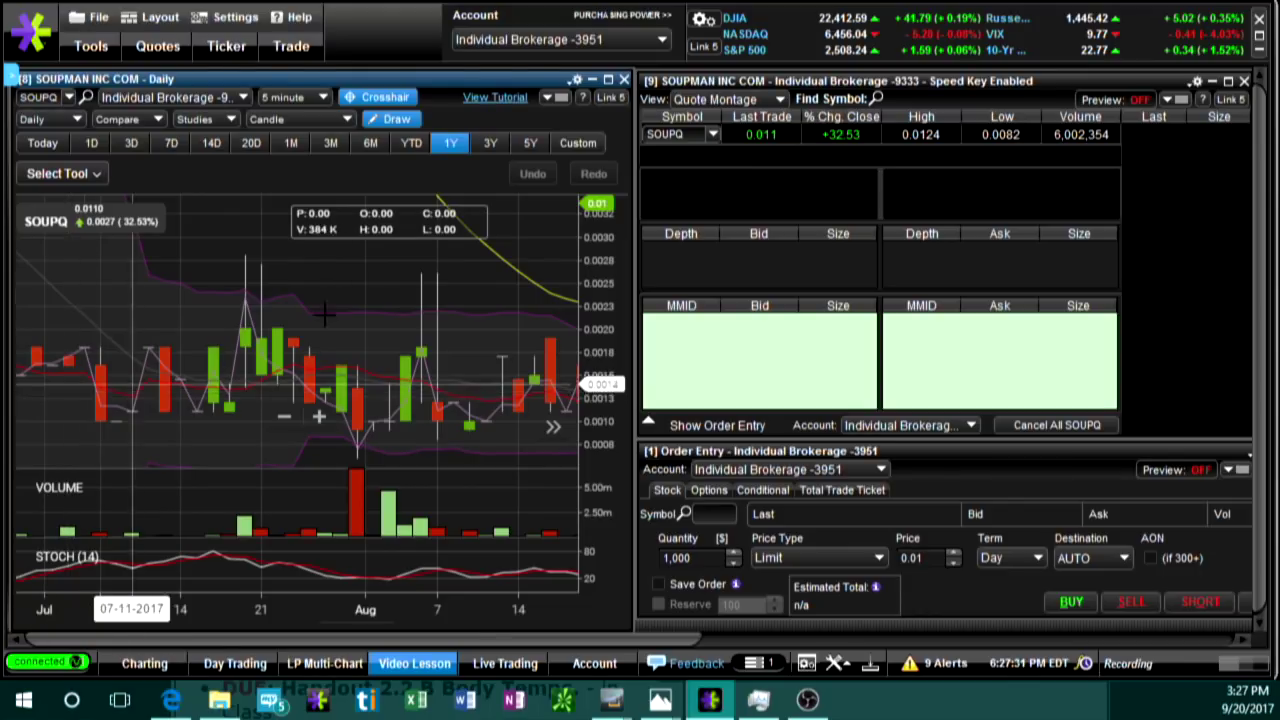
Examine SOUPQ's daily candles, pullbacks and volume from the 8/22 breakout through mid-September
{"action": "left_click_drag", "start_coordinate": [386, 271], "coordinate": [271, 271]}
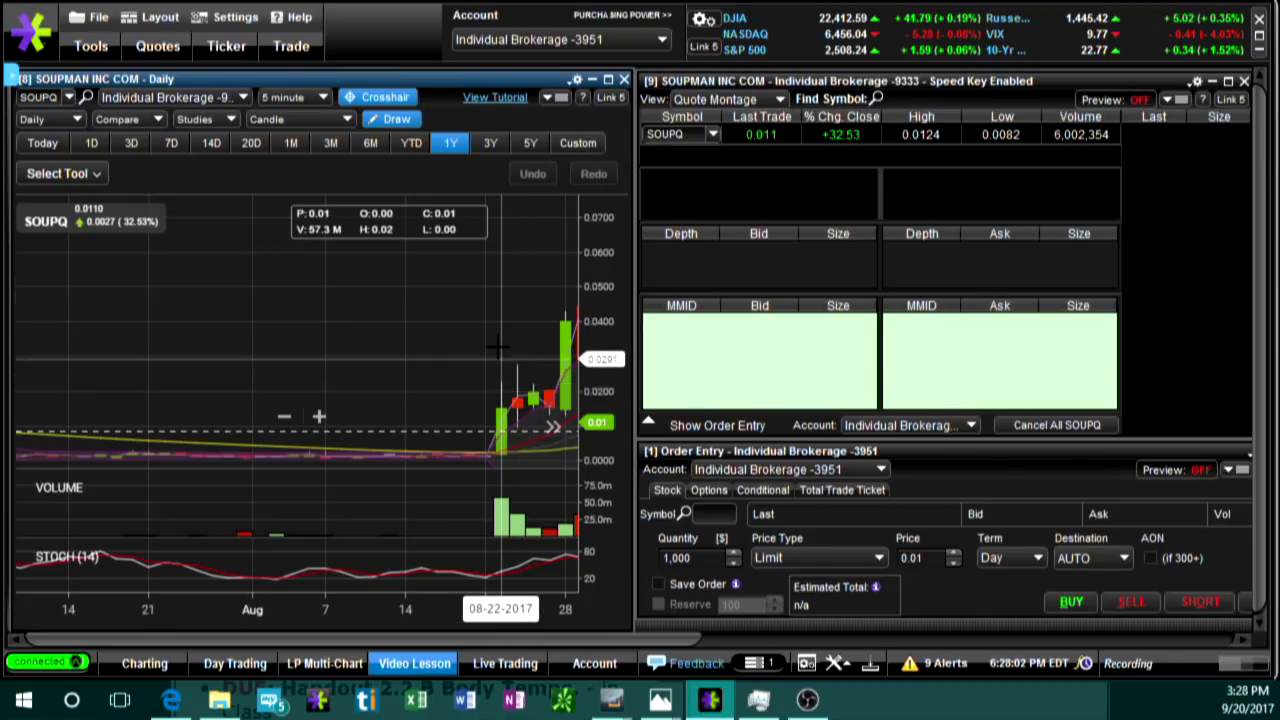
{"action": "left_click_drag", "start_coordinate": [503, 388], "coordinate": [374, 408]}
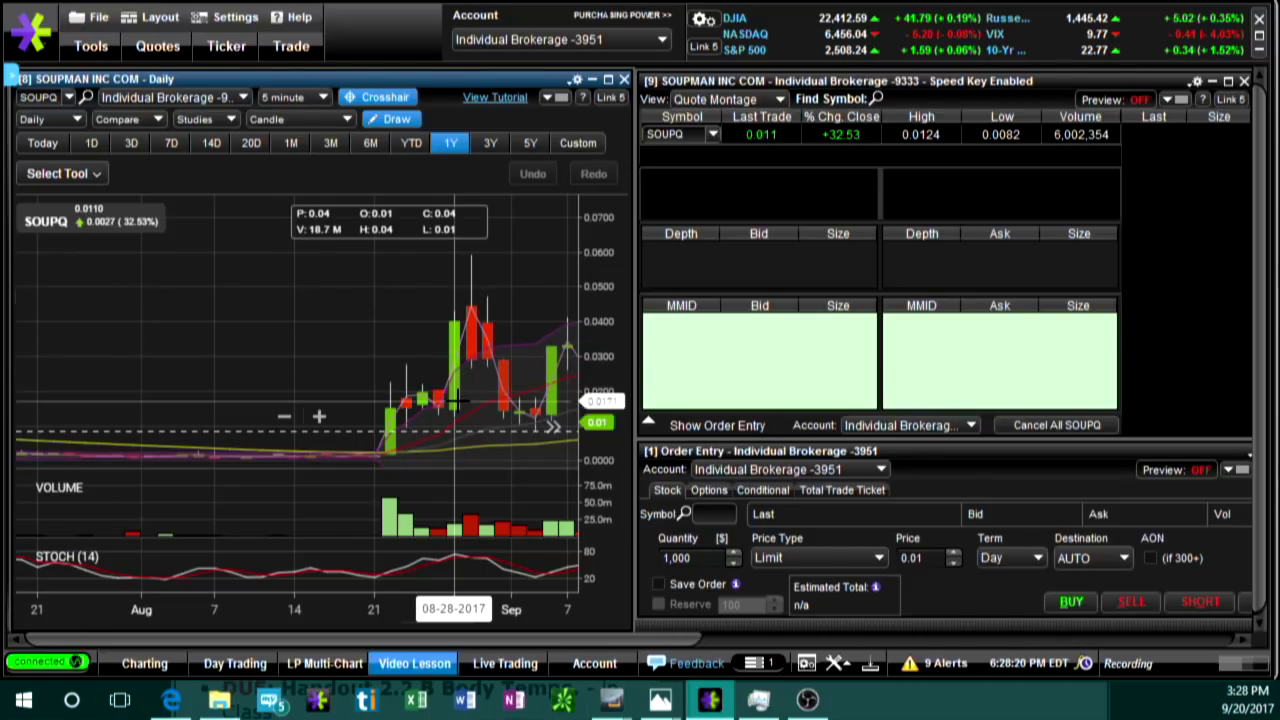
{"action": "left_click_drag", "start_coordinate": [397, 361], "coordinate": [371, 362]}
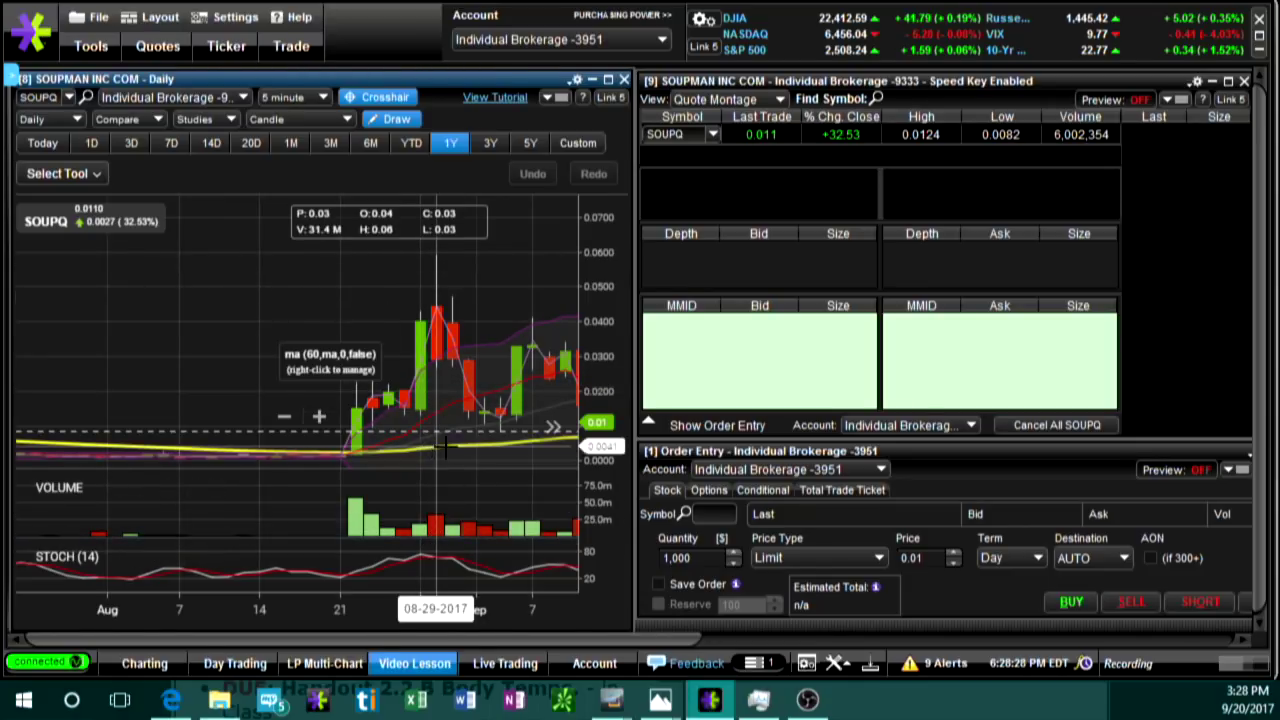
{"action": "left_click_drag", "start_coordinate": [467, 259], "coordinate": [396, 255]}
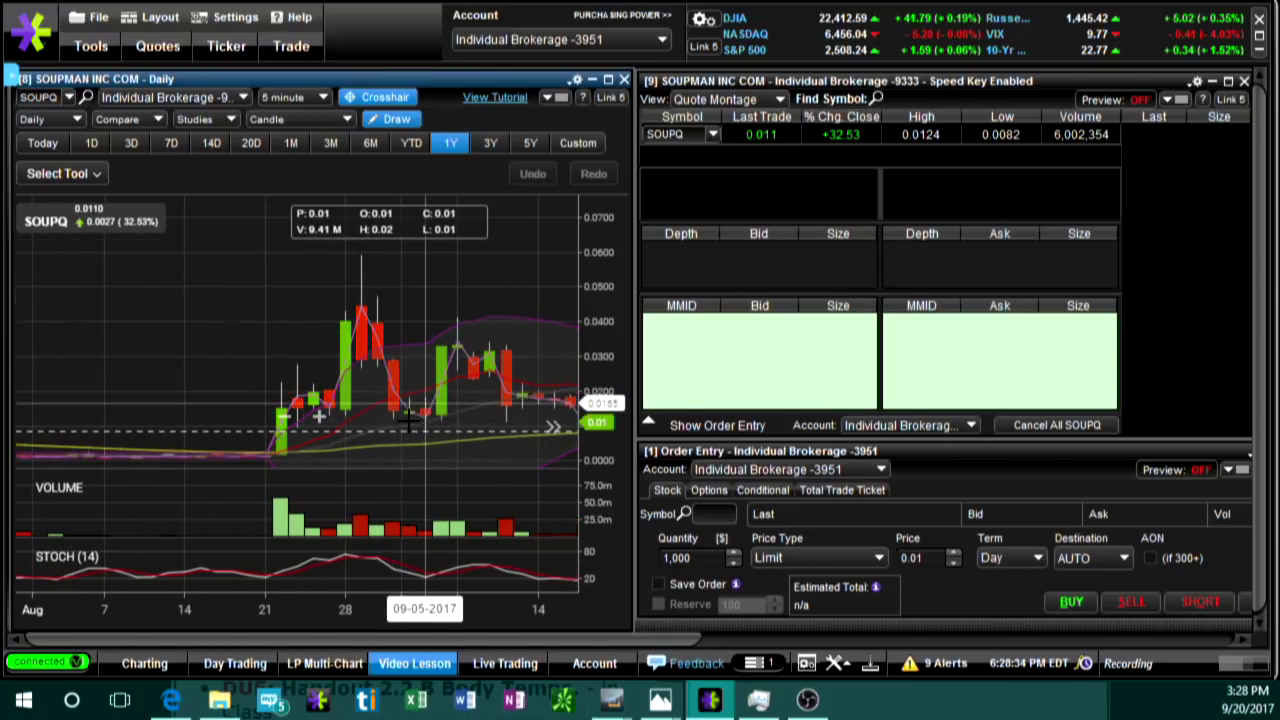
{"action": "mouse_move", "coordinate": [430, 527]}
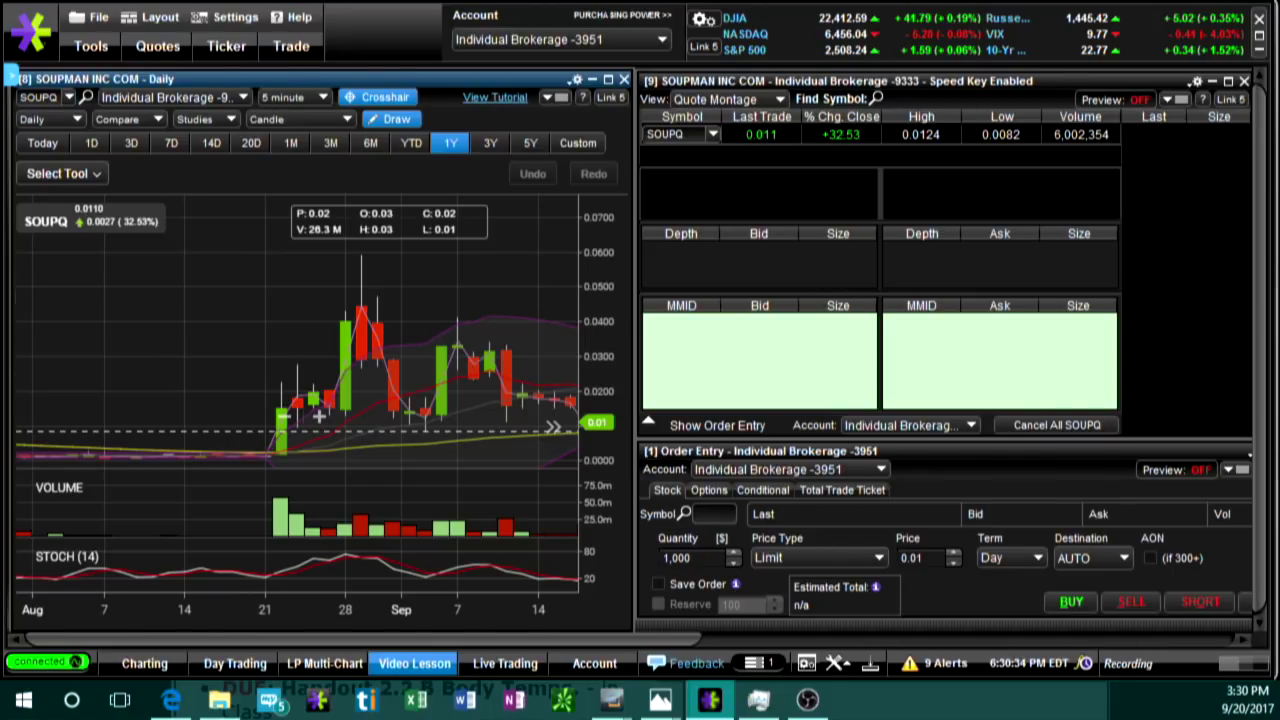
Switch to the OTC Stocks filter window and compare the symbols ranked by dollar volume, from heavily to less actively traded
{"action": "key", "text": "alt+Tab"}
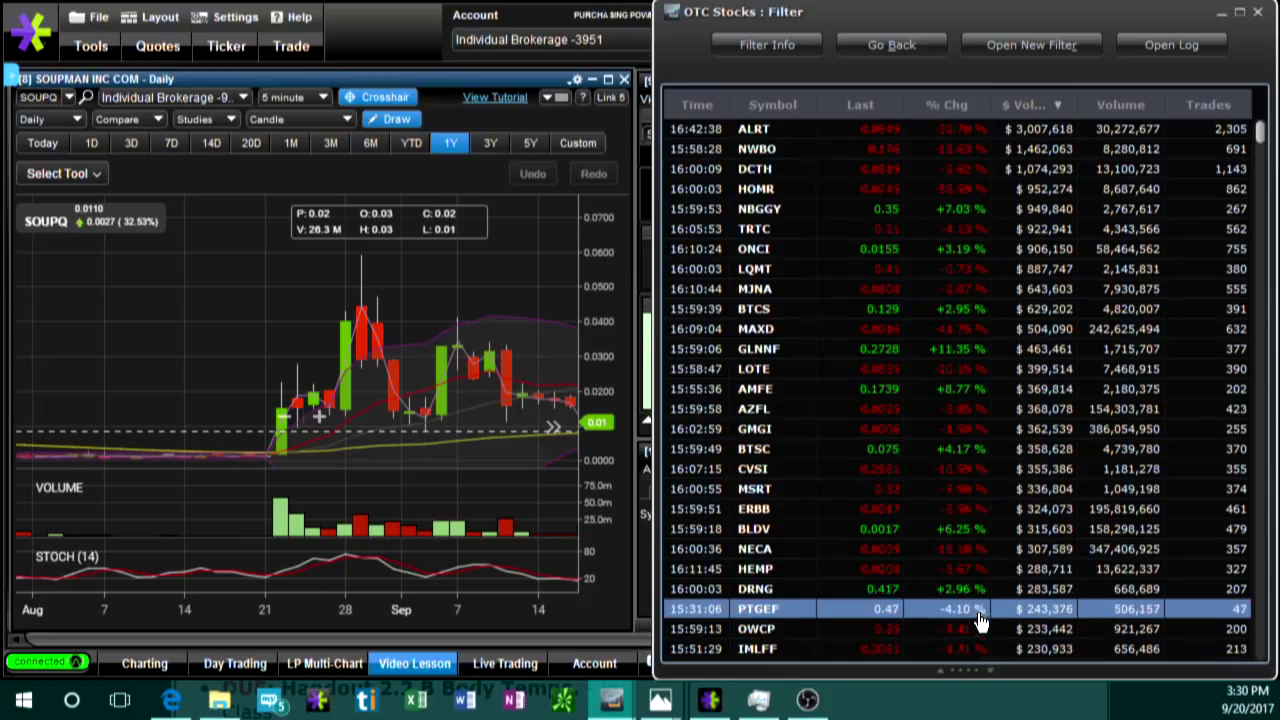
{"action": "scroll", "coordinate": [1014, 580], "scroll_direction": "down", "scroll_amount": 8}
{"action": "scroll", "coordinate": [1013, 560], "scroll_direction": "up", "scroll_amount": 3}
{"action": "scroll", "coordinate": [1014, 583], "scroll_direction": "up", "scroll_amount": 4}
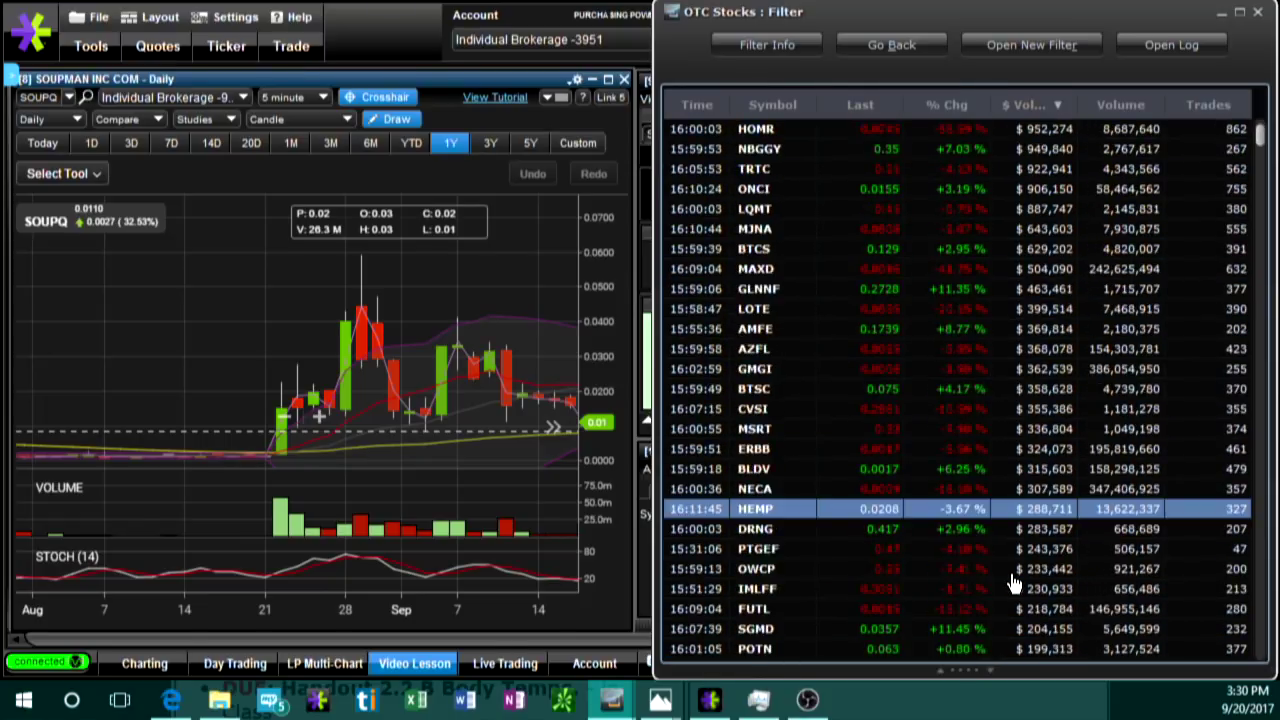
{"action": "scroll", "coordinate": [1014, 583], "scroll_direction": "down", "scroll_amount": 12}
{"action": "scroll", "coordinate": [1014, 583], "scroll_direction": "down", "scroll_amount": 19}
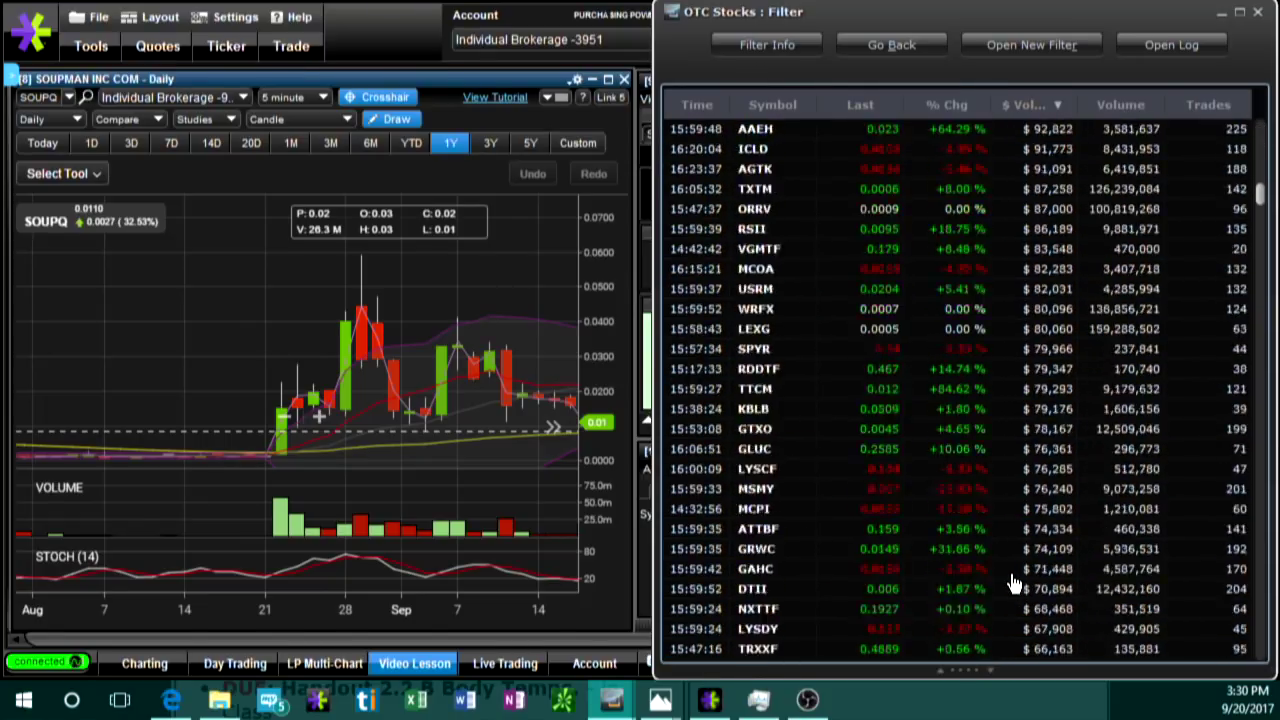
{"action": "scroll", "coordinate": [1014, 583], "scroll_direction": "up", "scroll_amount": 3}
{"action": "scroll", "coordinate": [1014, 583], "scroll_direction": "up", "scroll_amount": 20}
{"action": "scroll", "coordinate": [1014, 580], "scroll_direction": "up", "scroll_amount": 4}
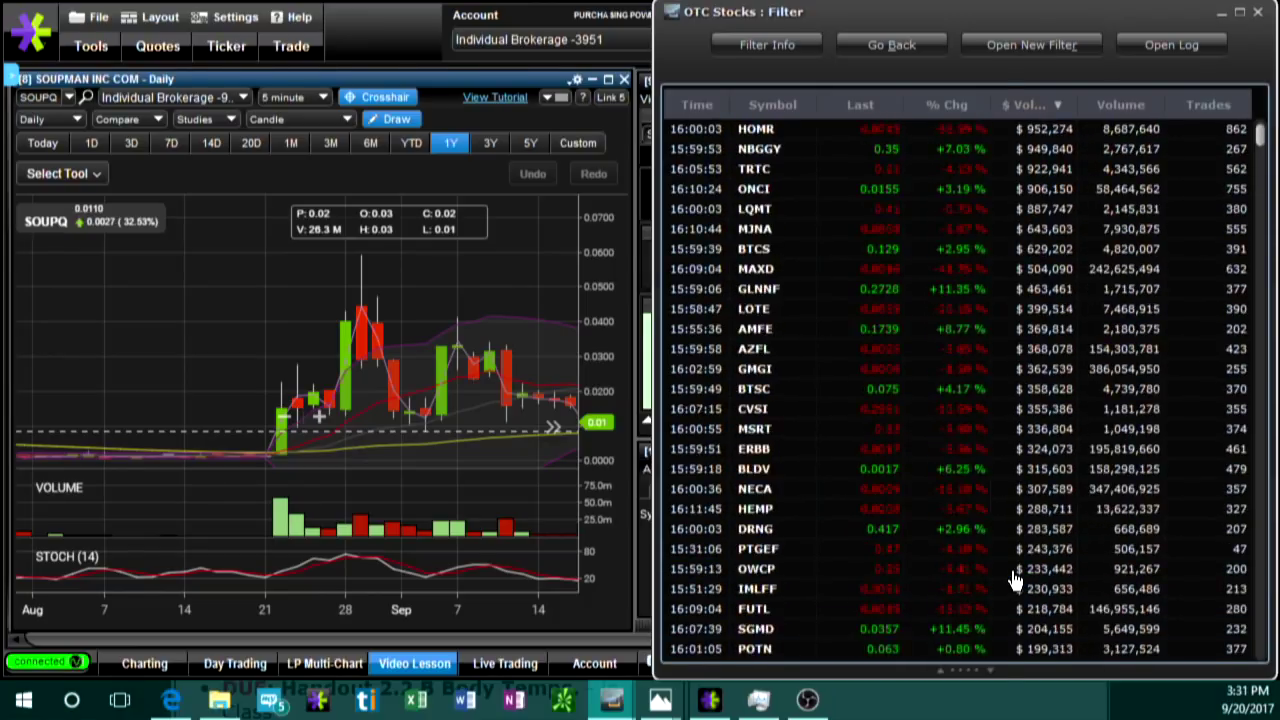
{"action": "left_click", "coordinate": [1014, 578]}
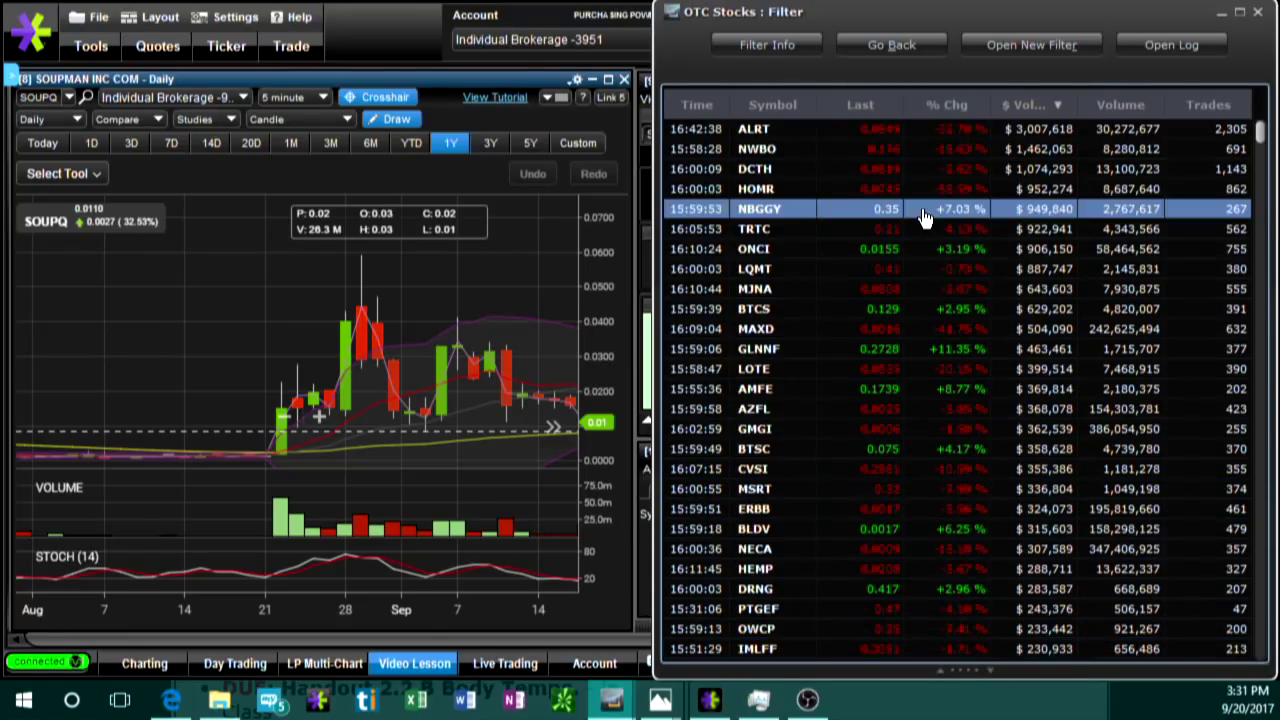
{"action": "left_click_drag", "start_coordinate": [921, 633], "coordinate": [895, 143]}
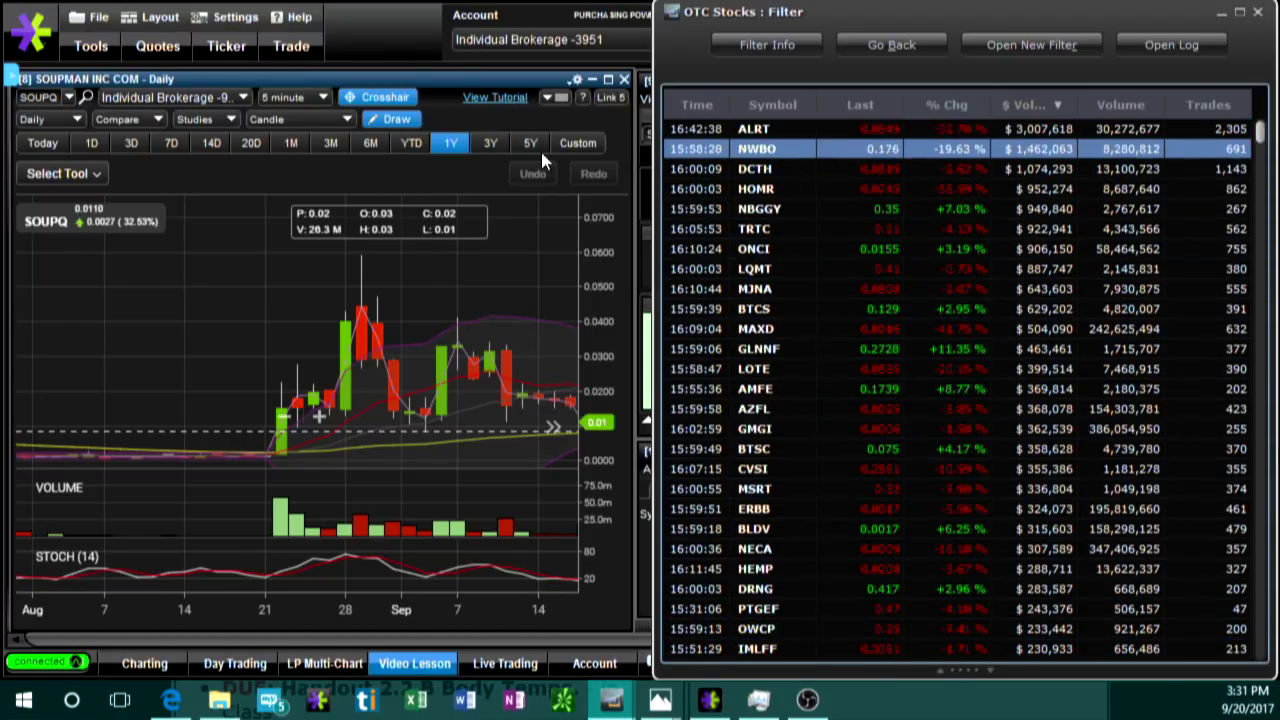
Return to the trading platform and load AZFL on the one-year daily chart
{"action": "left_click", "coordinate": [318, 415]}
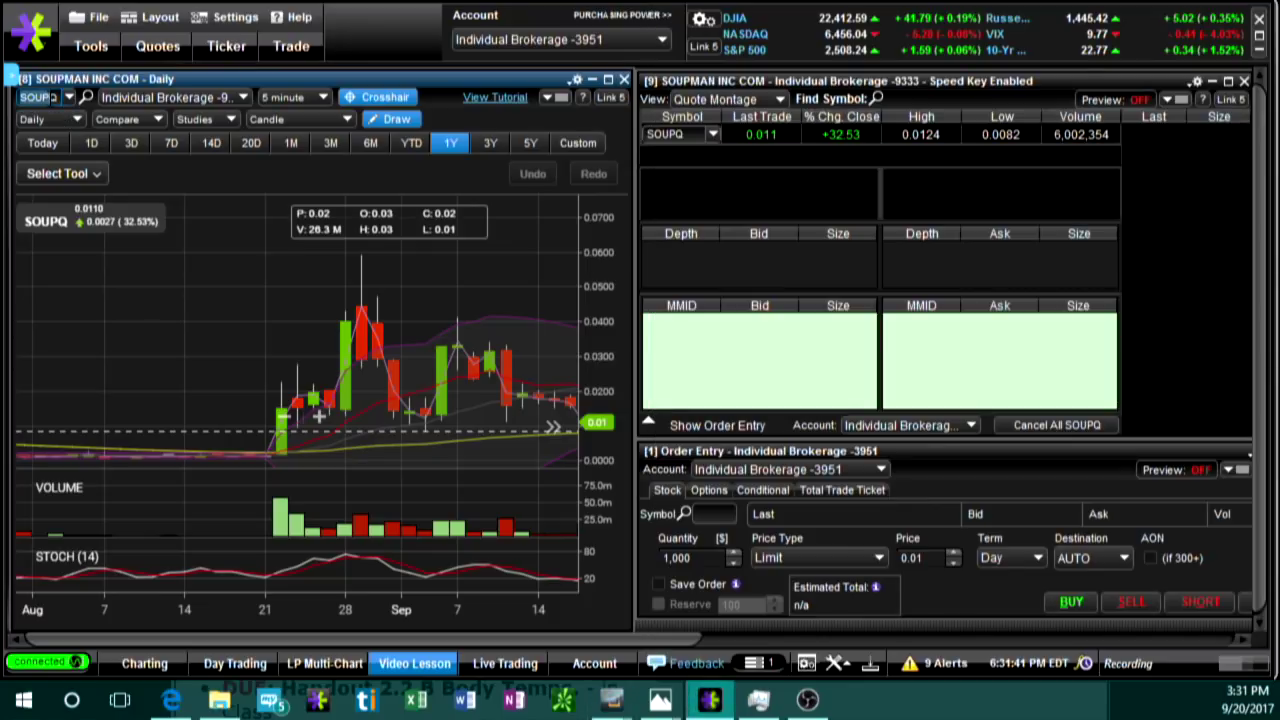
{"action": "type", "text": "p"}
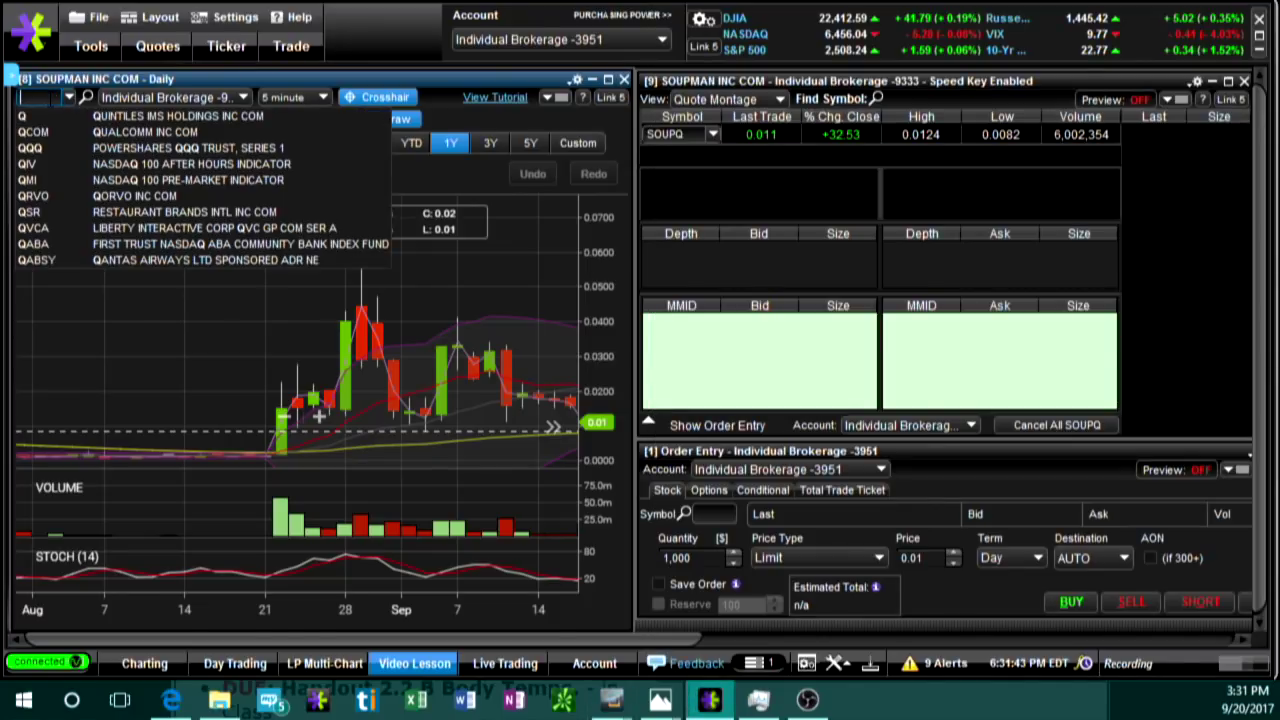
{"action": "type", "text": "ZFL"}
{"action": "key", "text": "Return"}
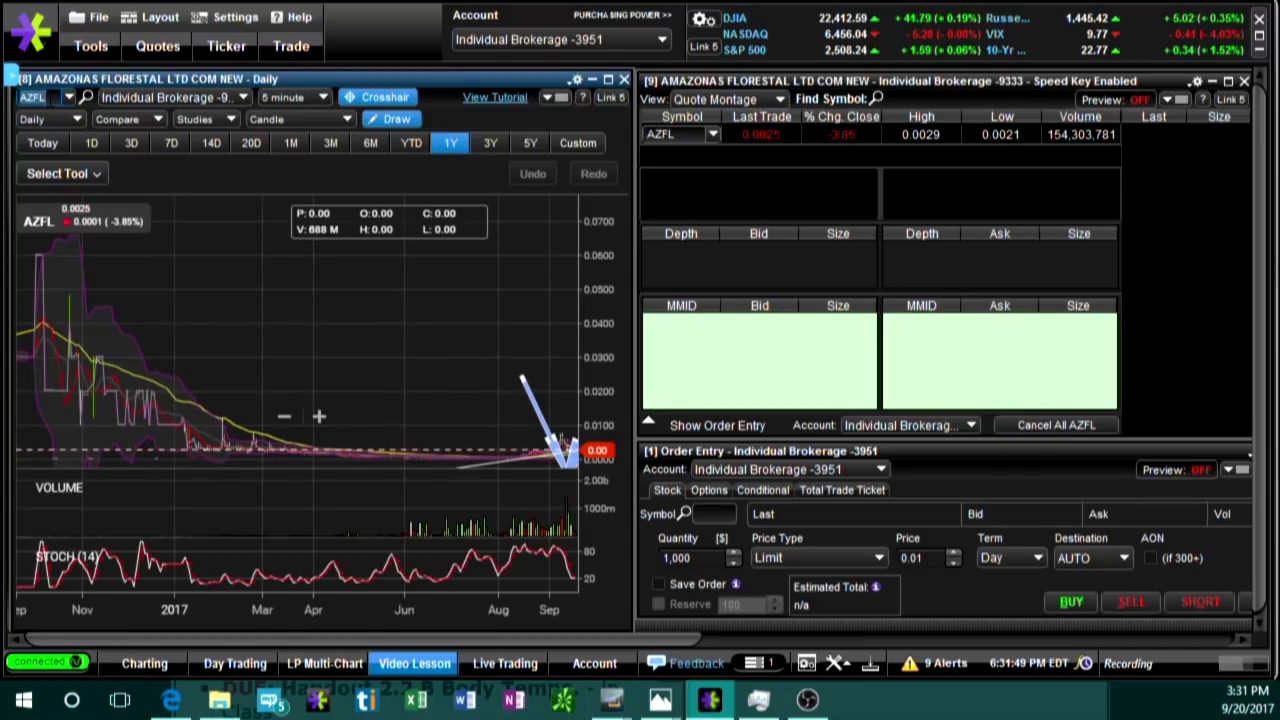
Load the ALRT chart and set it to today's range at the 1-minute interval
{"action": "type", "text": "ALRT"}
{"action": "key", "text": "Return"}
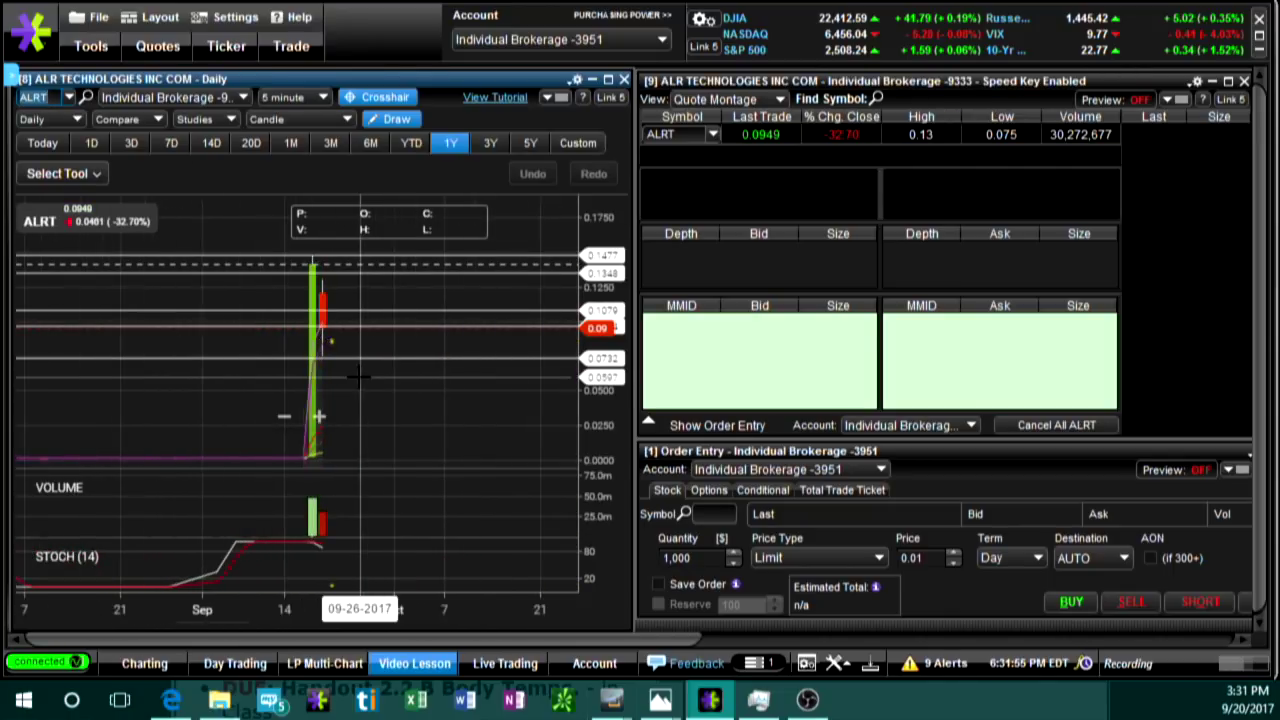
{"action": "left_click", "coordinate": [42, 145]}
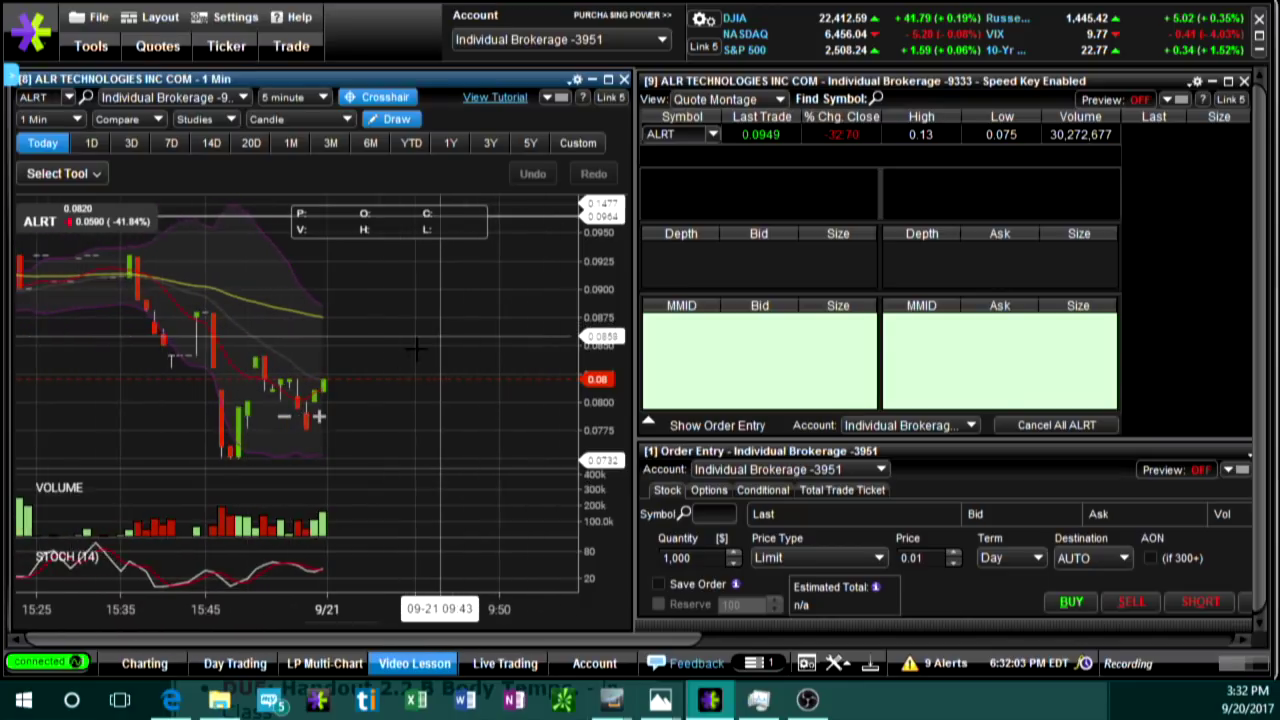
Examine ALRT's 1-minute price swings, horizontal levels and volume across 9/19 and 9/20
{"action": "scroll", "coordinate": [445, 337], "scroll_direction": "down", "scroll_amount": 3}
{"action": "scroll", "coordinate": [388, 357], "scroll_direction": "down", "scroll_amount": 3}
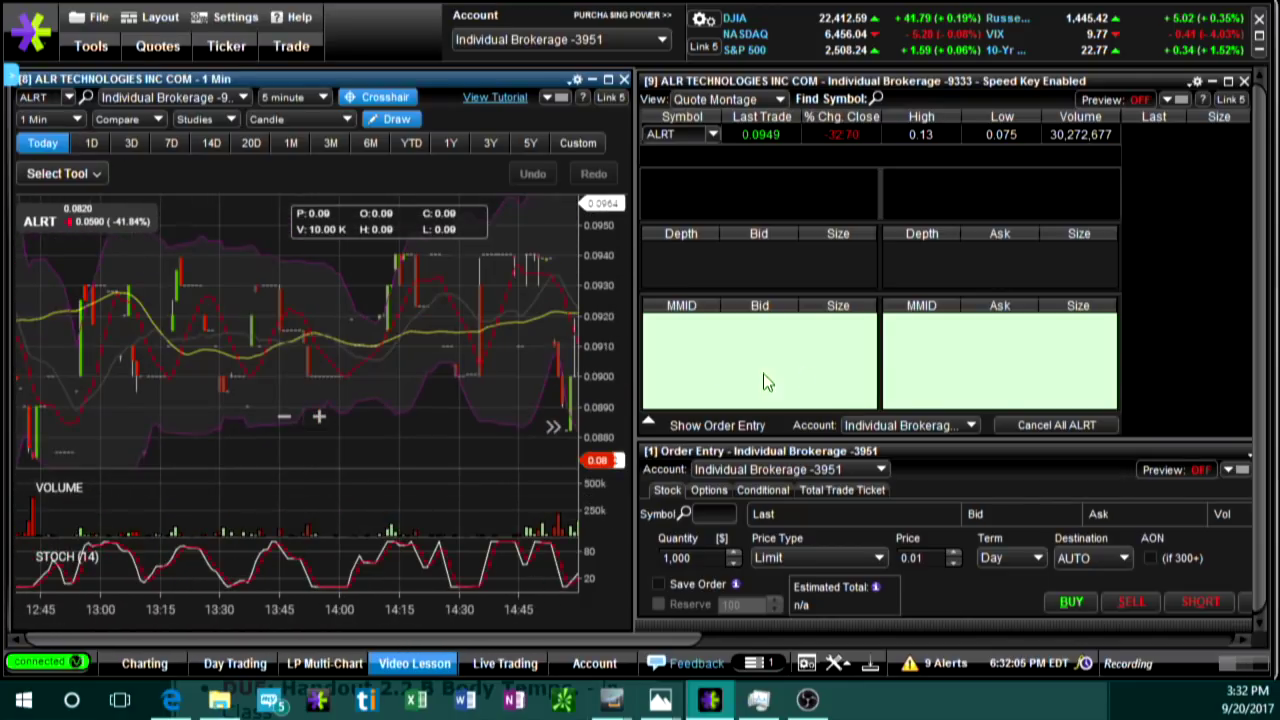
{"action": "left_click_drag", "start_coordinate": [100, 395], "coordinate": [463, 343]}
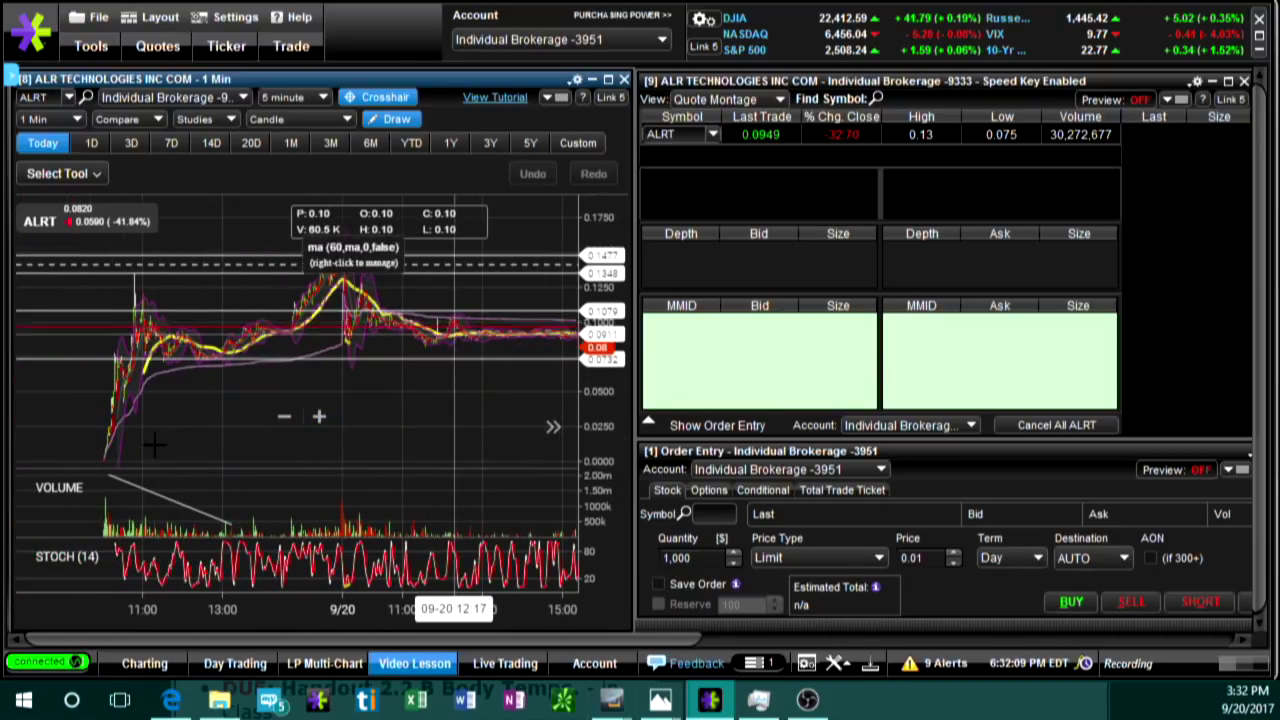
{"action": "scroll", "coordinate": [143, 409], "scroll_direction": "up", "scroll_amount": 3}
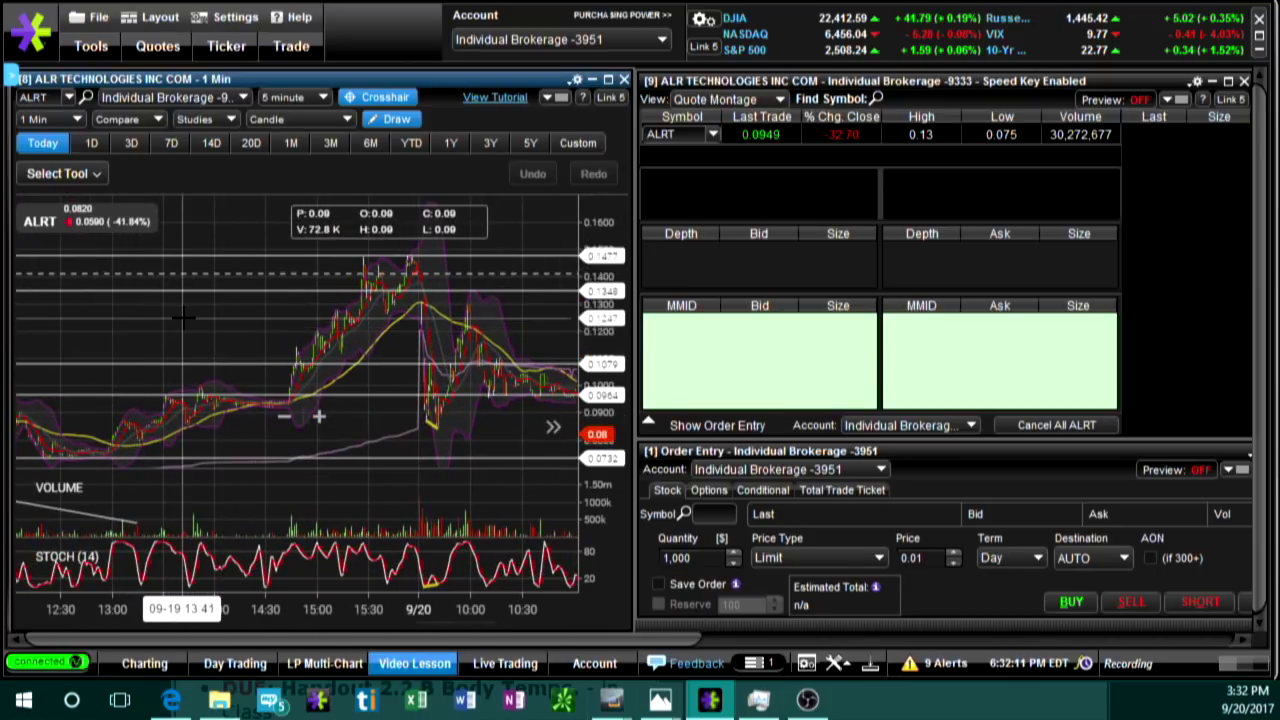
{"action": "scroll", "coordinate": [184, 318], "scroll_direction": "up", "scroll_amount": 5}
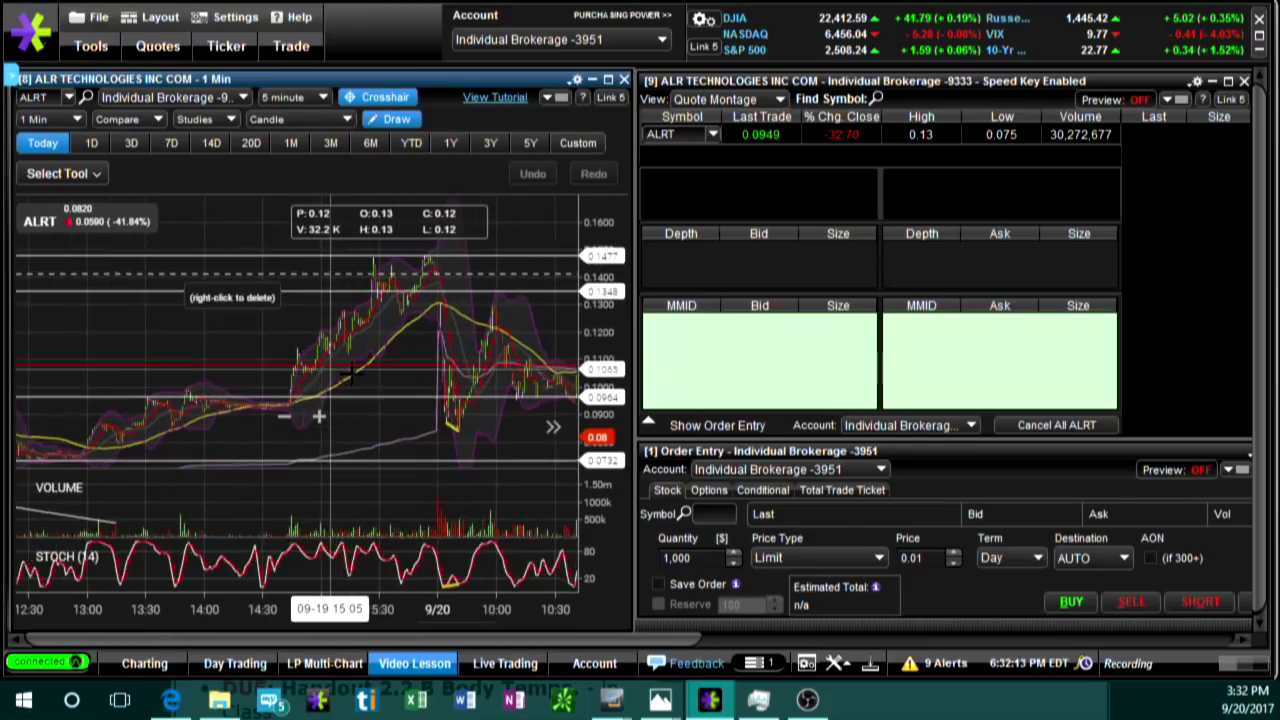
{"action": "scroll", "coordinate": [474, 388], "scroll_direction": "down", "scroll_amount": 3}
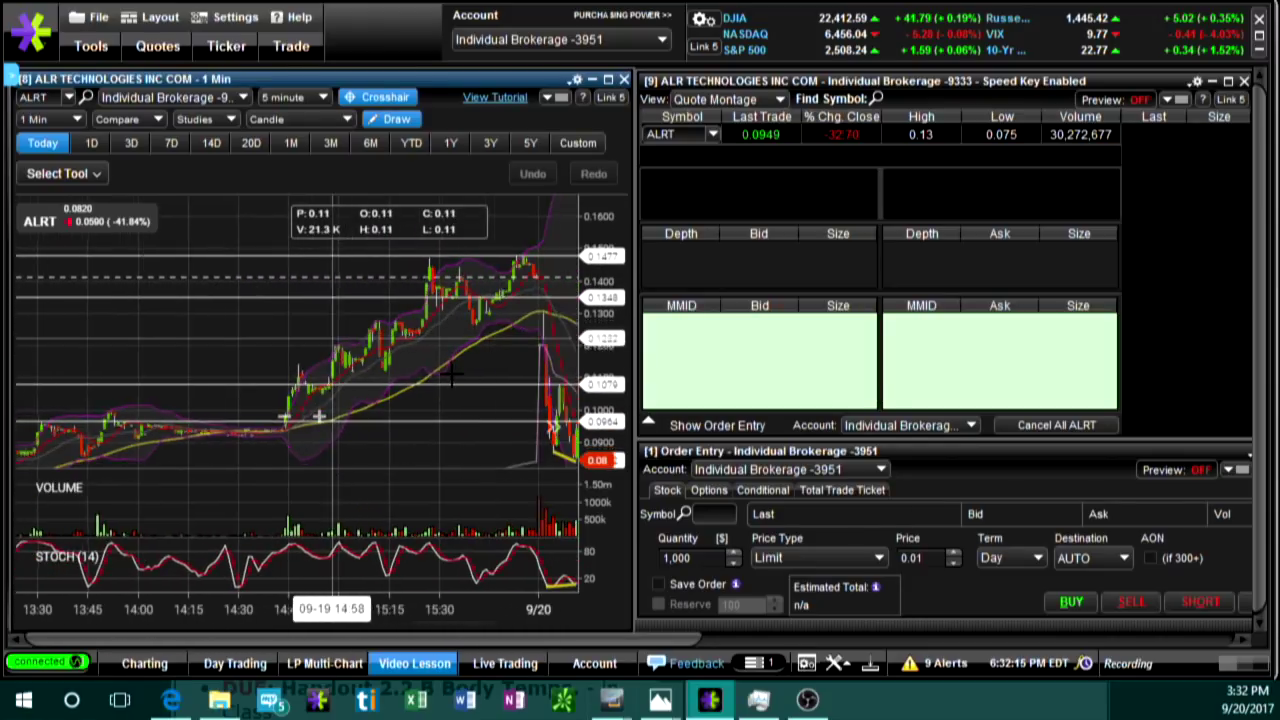
Examine ALRT's 1-minute rally late on 9/19 and its opening drop on 9/20 against the horizontal price levels
{"action": "left_click_drag", "start_coordinate": [505, 365], "coordinate": [430, 377]}
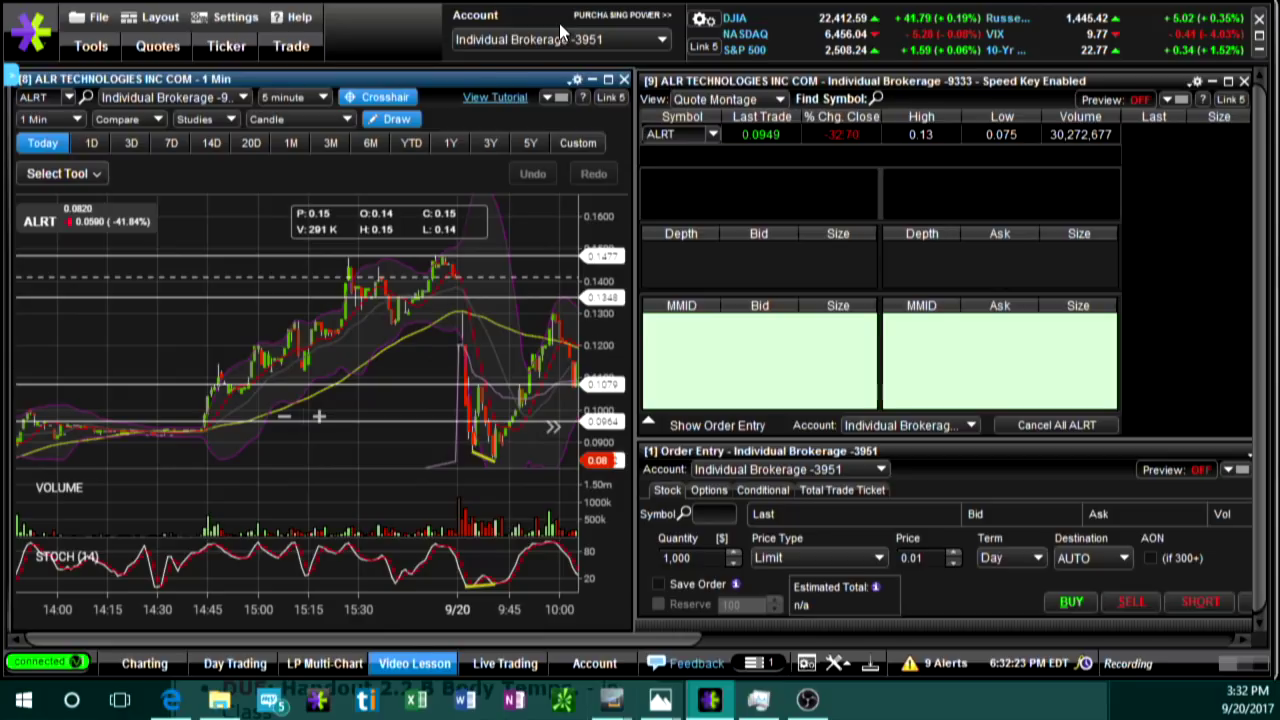
{"action": "scroll", "coordinate": [294, 330], "scroll_direction": "up", "scroll_amount": 3}
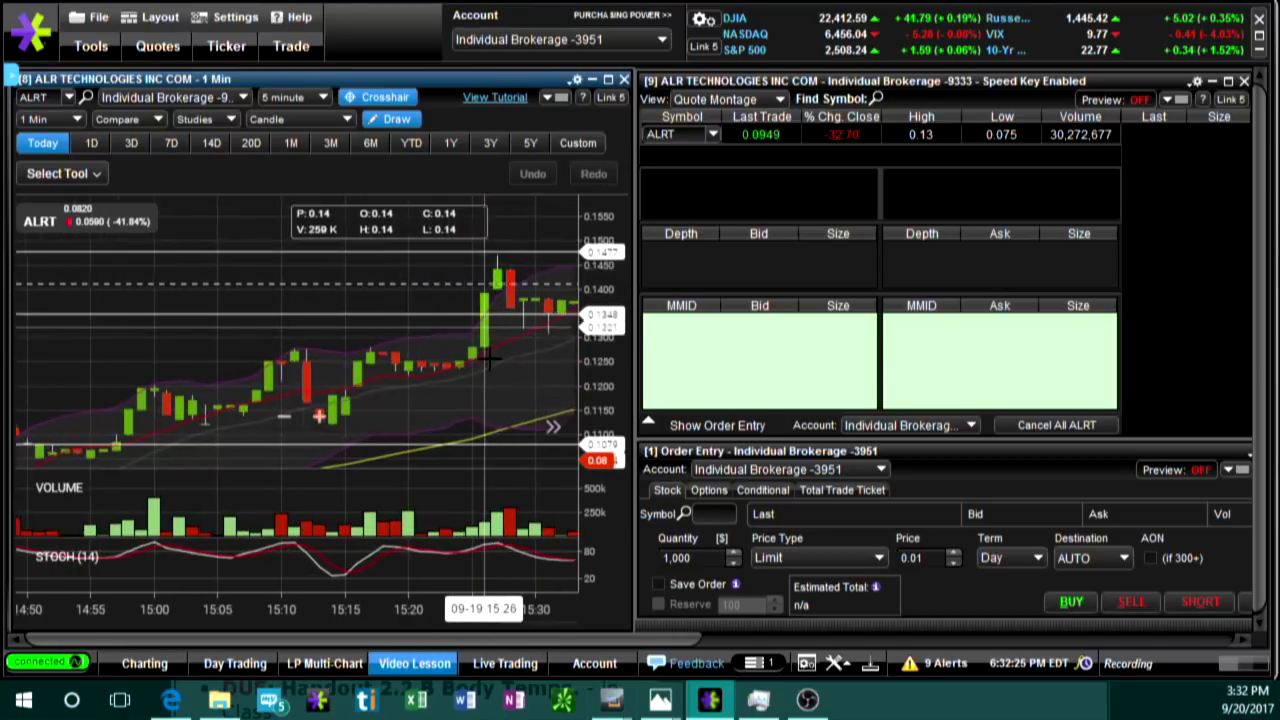
{"action": "left_click_drag", "start_coordinate": [490, 362], "coordinate": [243, 401]}
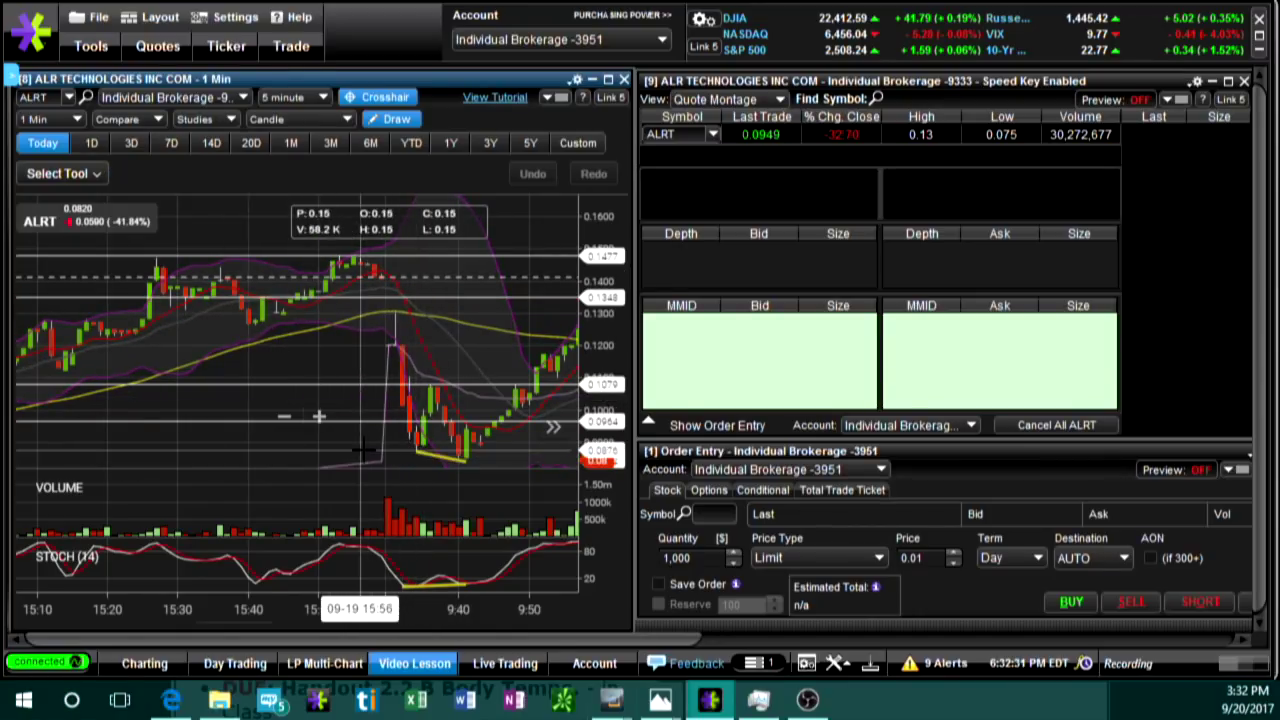
{"action": "left_click_drag", "start_coordinate": [465, 461], "coordinate": [418, 452]}
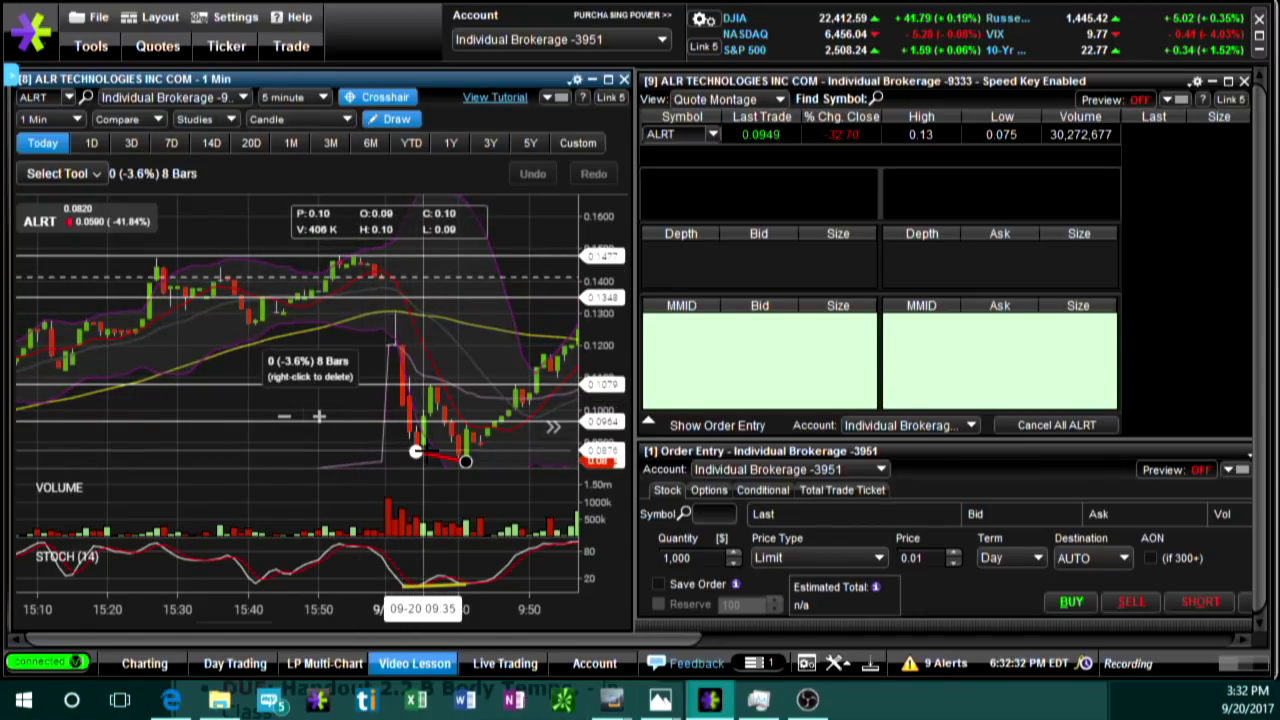
{"action": "left_click", "coordinate": [416, 450]}
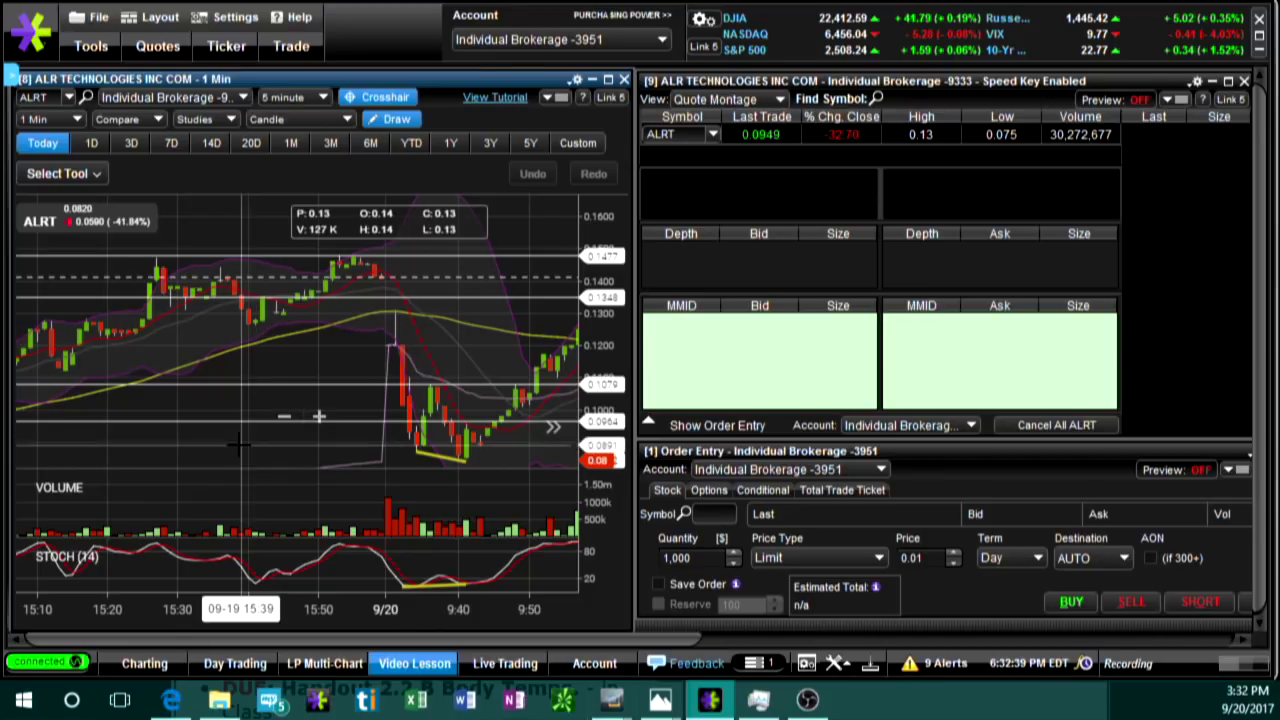
{"action": "left_click_drag", "start_coordinate": [240, 445], "coordinate": [362, 445]}
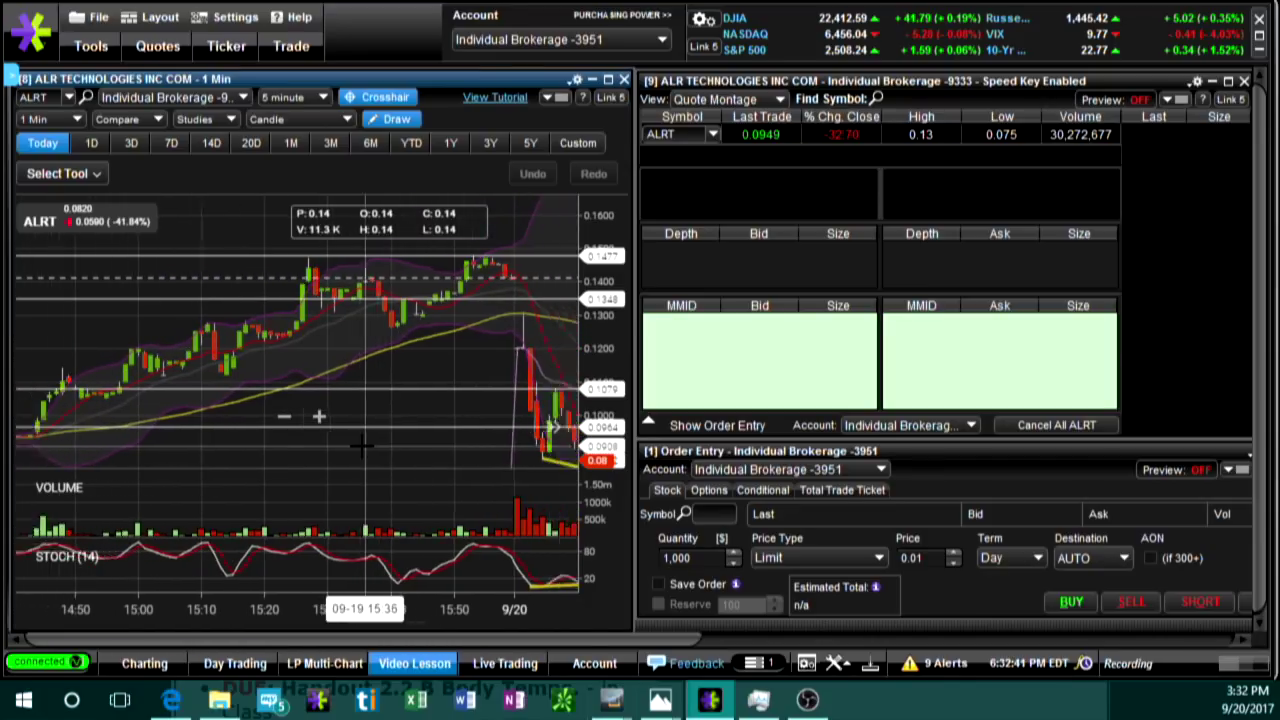
{"action": "left_click", "coordinate": [285, 417]}
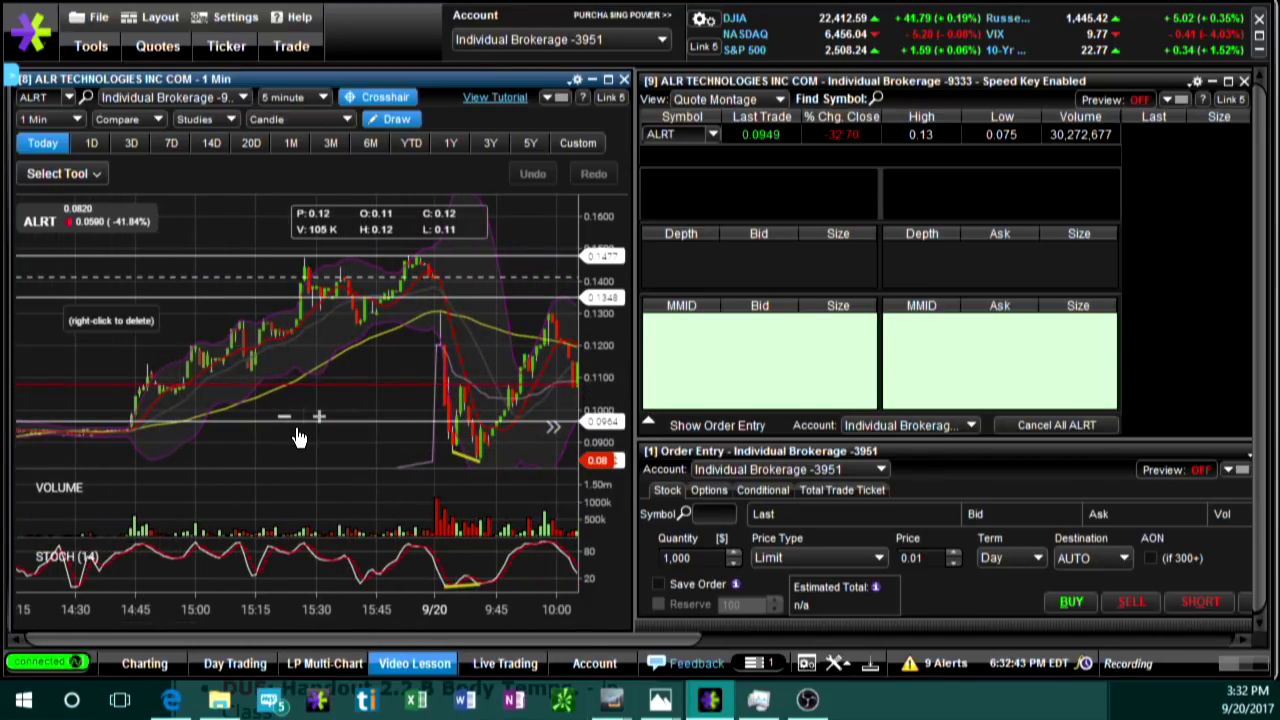
{"action": "scroll", "coordinate": [298, 437], "scroll_direction": "up", "scroll_amount": 3}
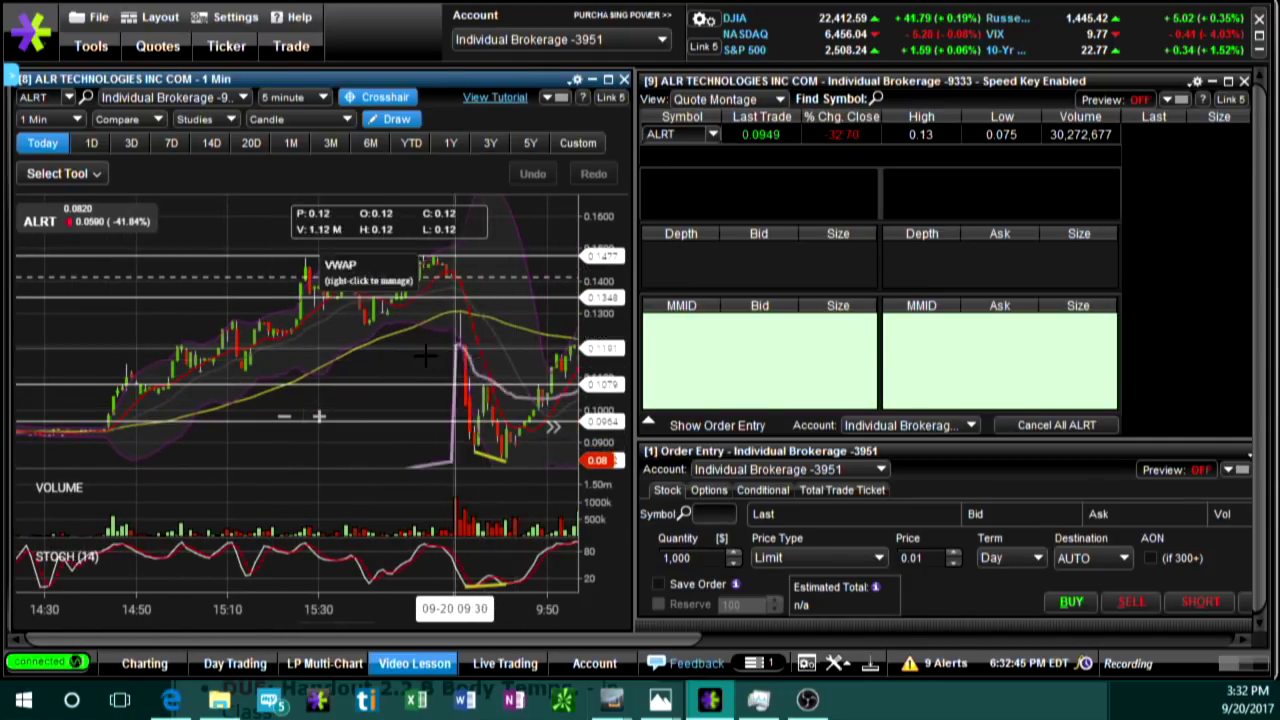
{"action": "left_click_drag", "start_coordinate": [425, 355], "coordinate": [325, 360]}
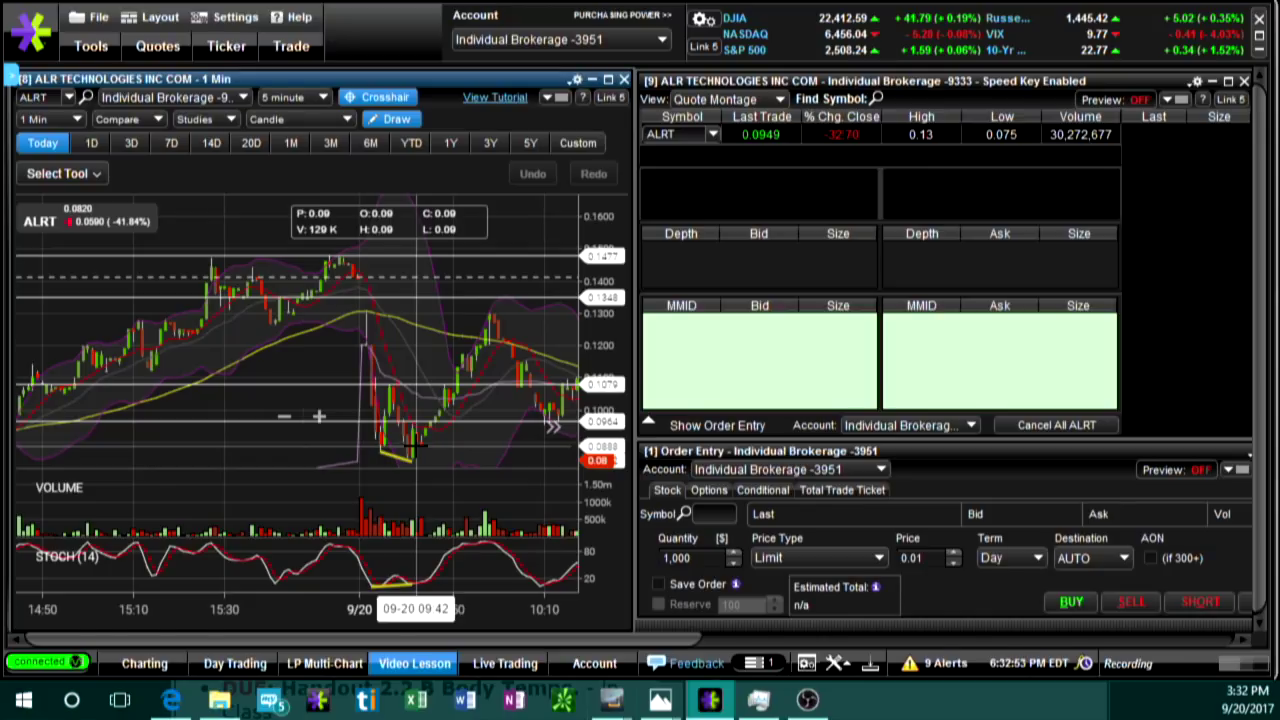
{"action": "scroll", "coordinate": [414, 452], "scroll_direction": "up", "scroll_amount": 3}
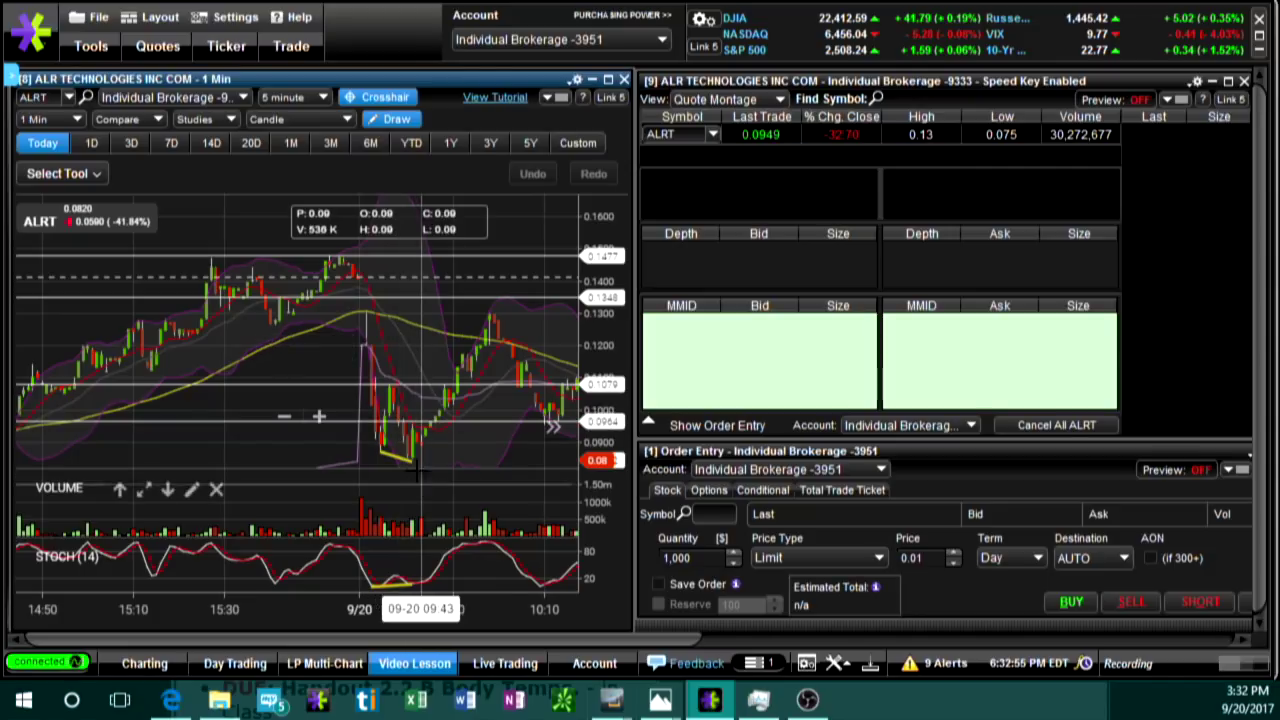
{"action": "left_click_drag", "start_coordinate": [408, 462], "coordinate": [243, 455]}
{"action": "scroll", "coordinate": [471, 455], "scroll_direction": "up", "scroll_amount": 3}
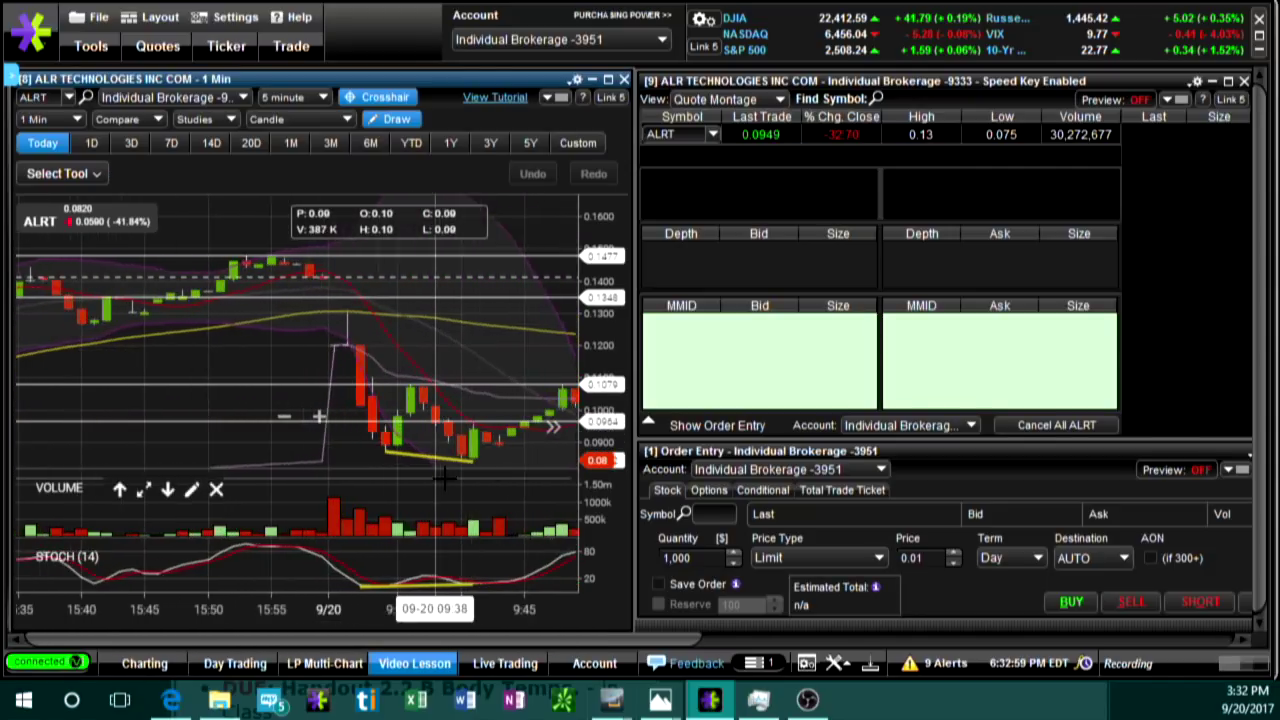
Compare the two early 9/20 lows joined by the yellow trendline with the stochastic line and volume bars beneath them
{"action": "left_click", "coordinate": [485, 461]}
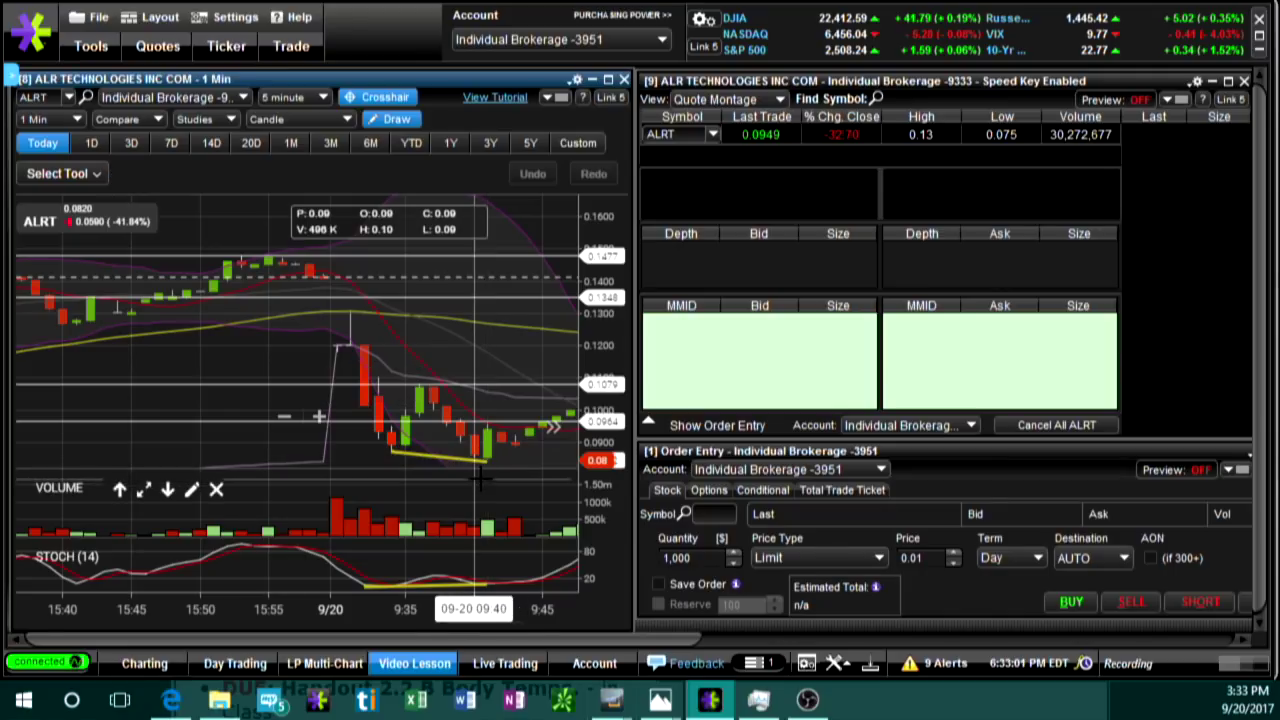
{"action": "left_click", "coordinate": [481, 465]}
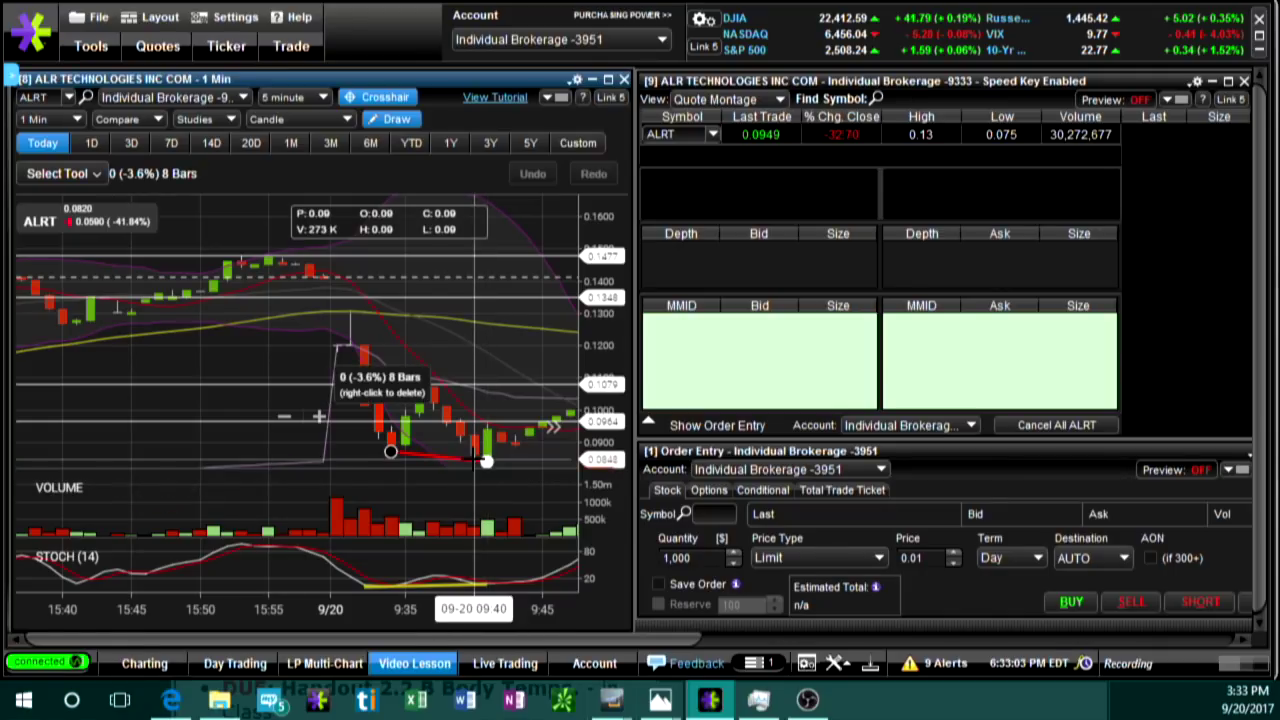
{"action": "left_click", "coordinate": [484, 463]}
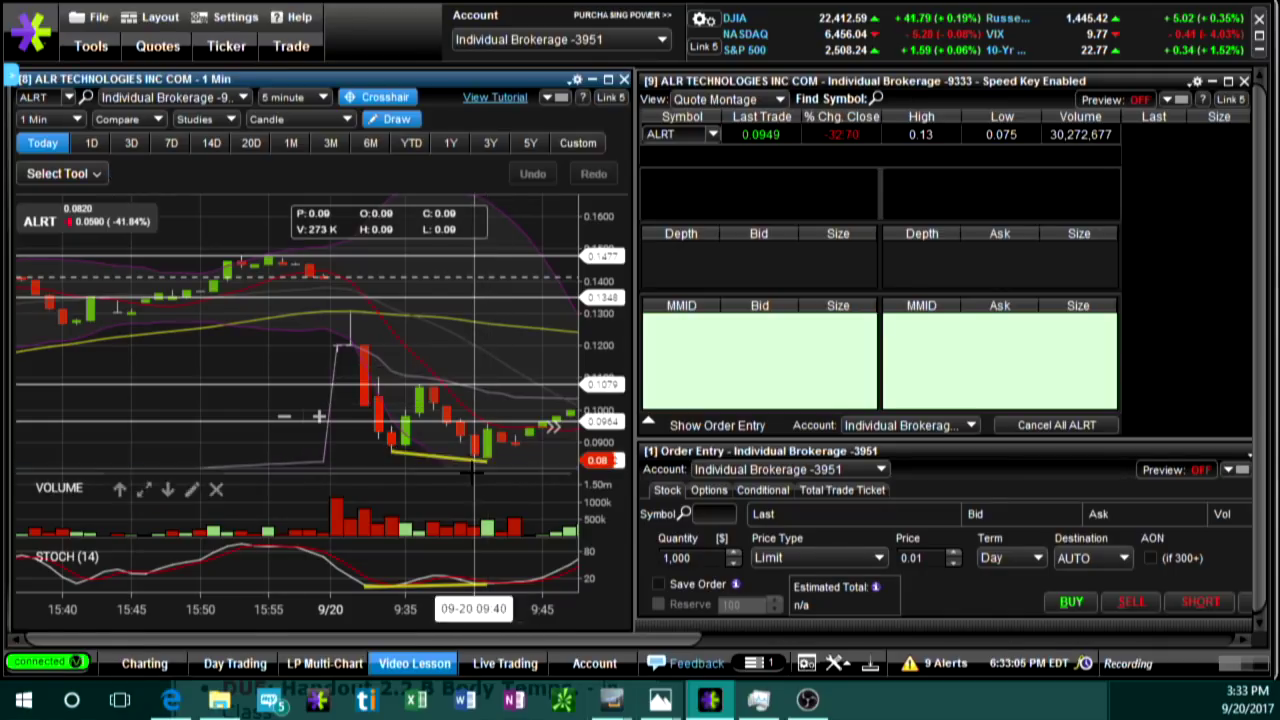
{"action": "left_click", "coordinate": [485, 463]}
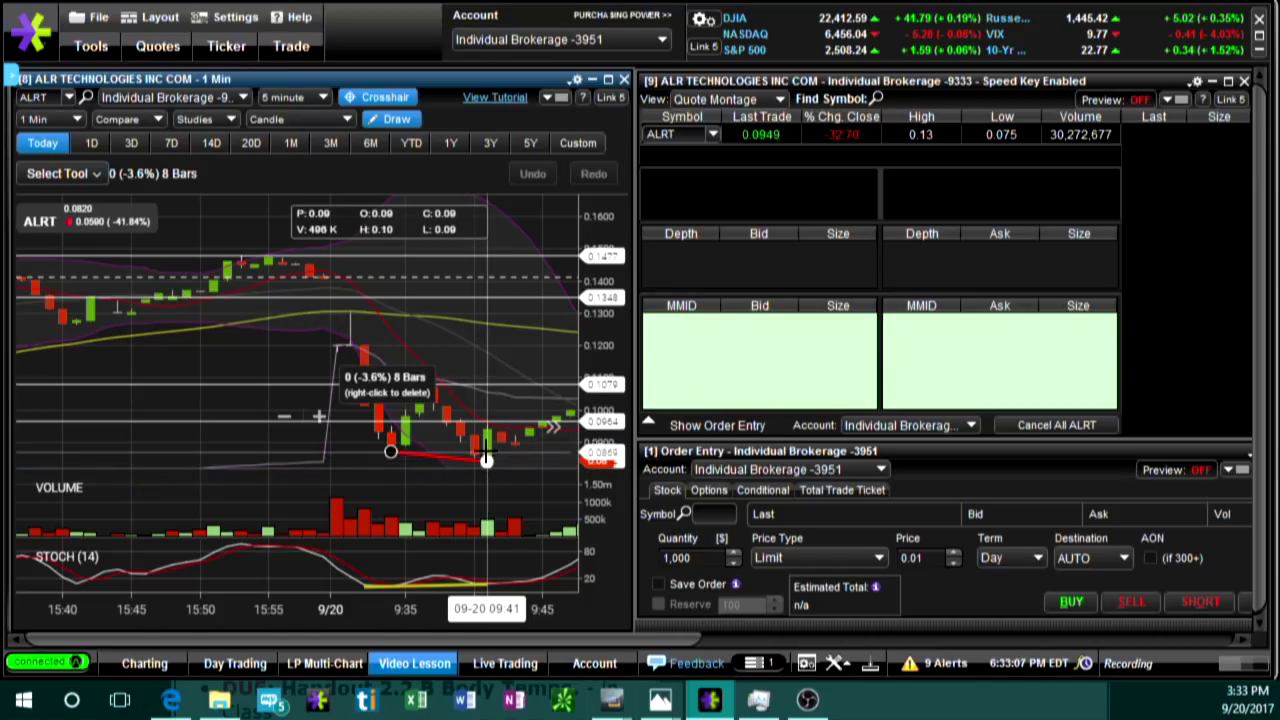
{"action": "left_click", "coordinate": [485, 463]}
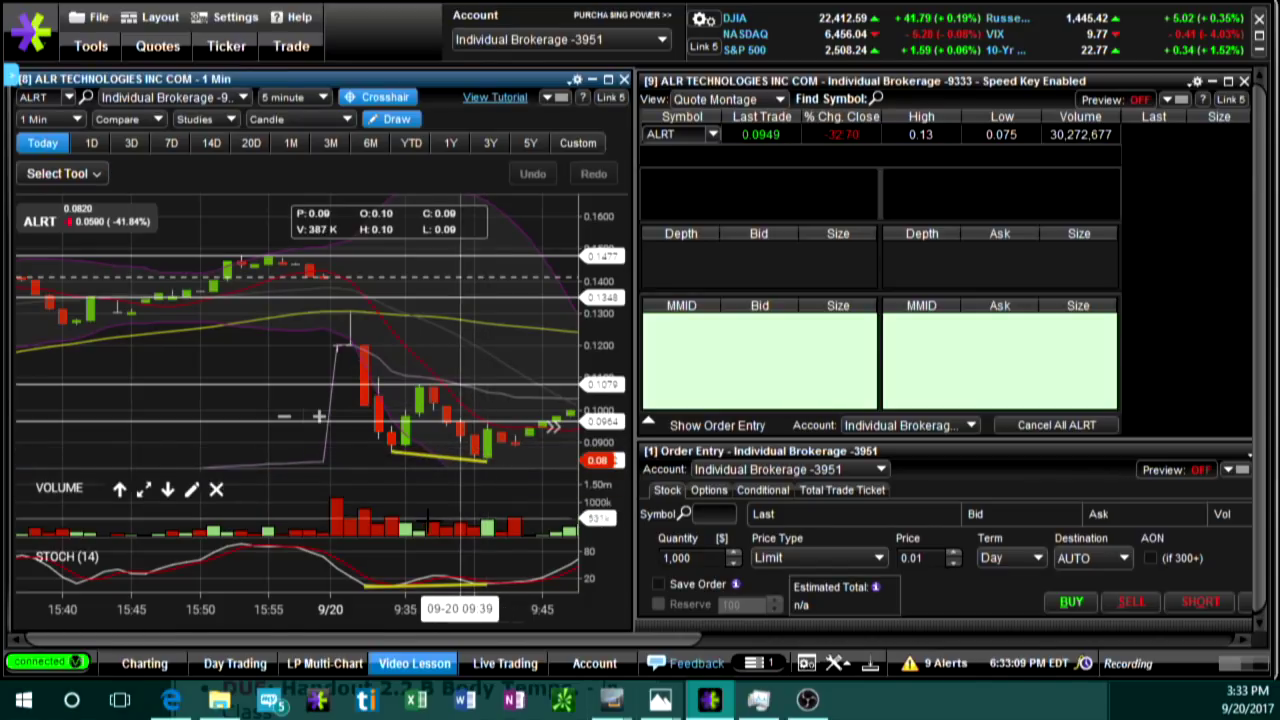
{"action": "left_click", "coordinate": [505, 412]}
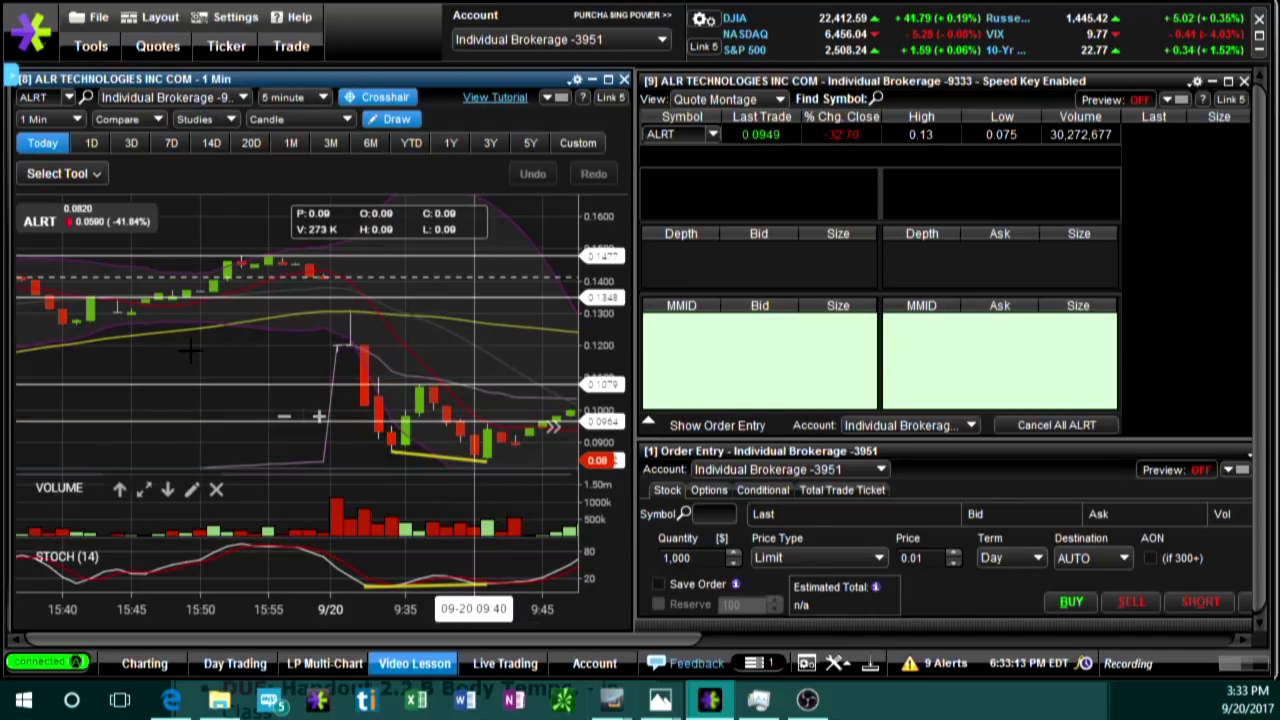
{"action": "left_click_drag", "start_coordinate": [191, 350], "coordinate": [152, 350]}
{"action": "scroll", "coordinate": [152, 350], "scroll_direction": "down", "scroll_amount": 3}
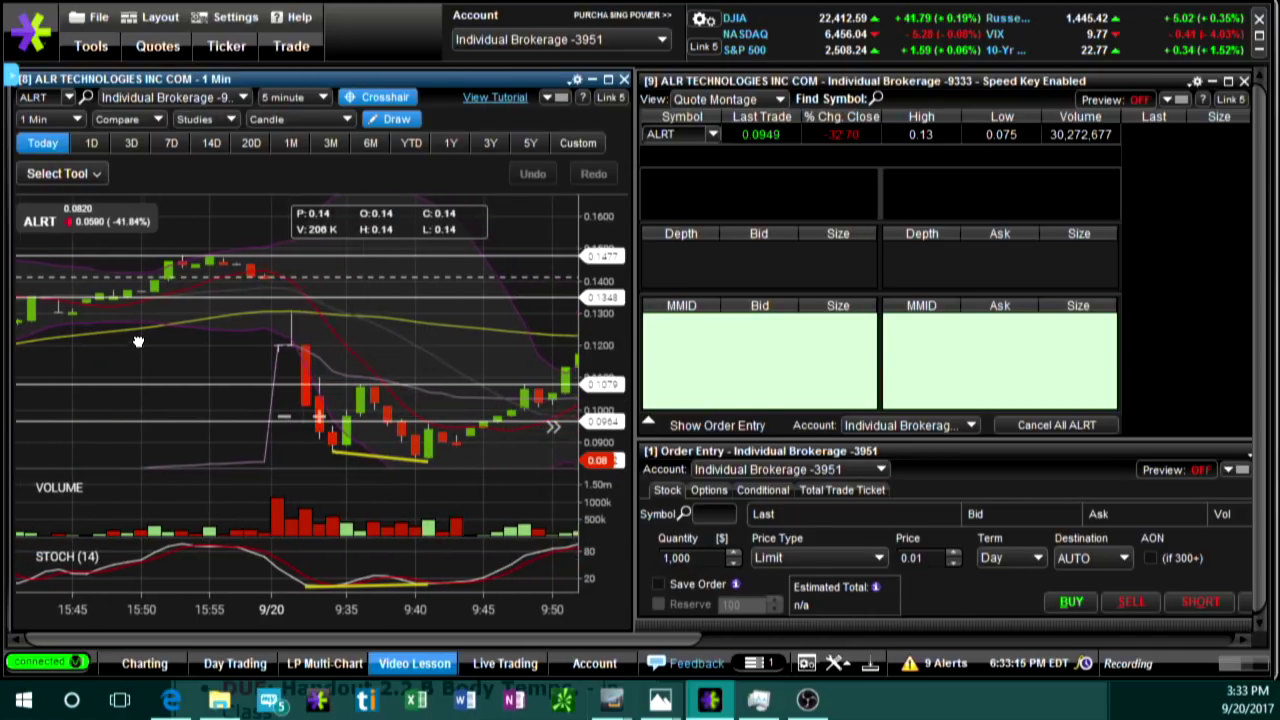
{"action": "scroll", "coordinate": [207, 350], "scroll_direction": "down", "scroll_amount": 4}
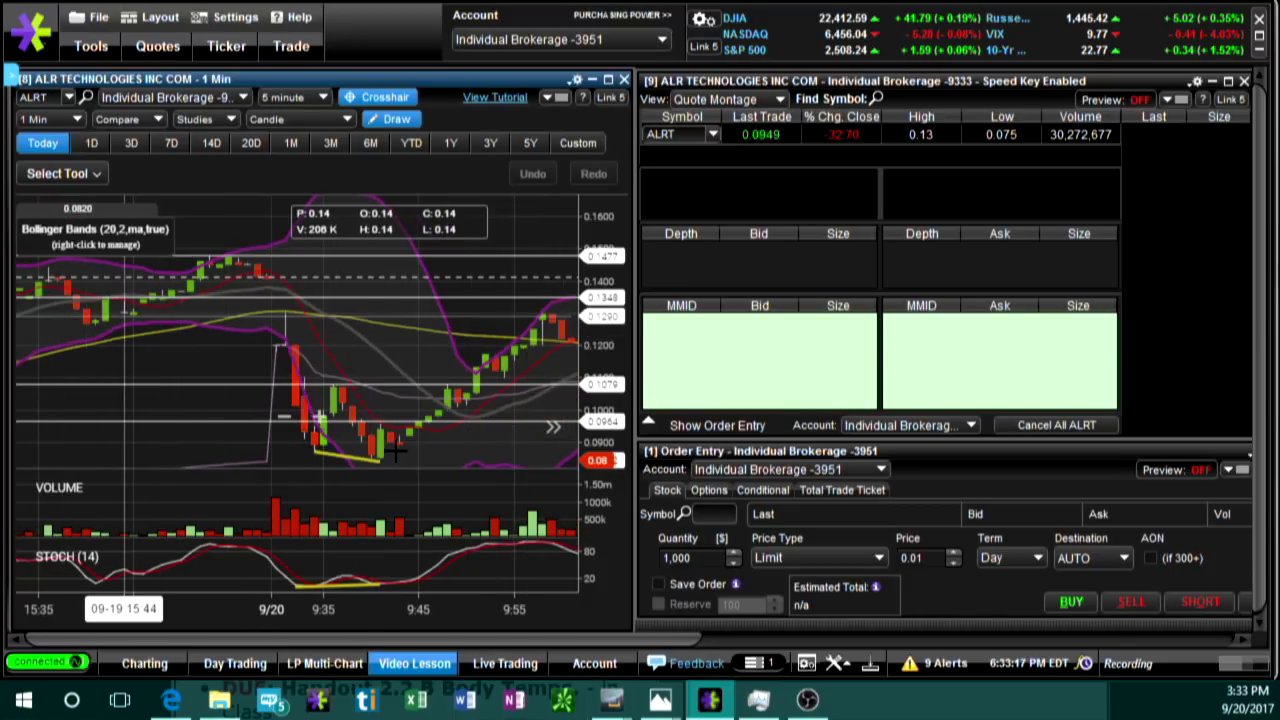
{"action": "scroll", "coordinate": [317, 458], "scroll_direction": "down", "scroll_amount": 1}
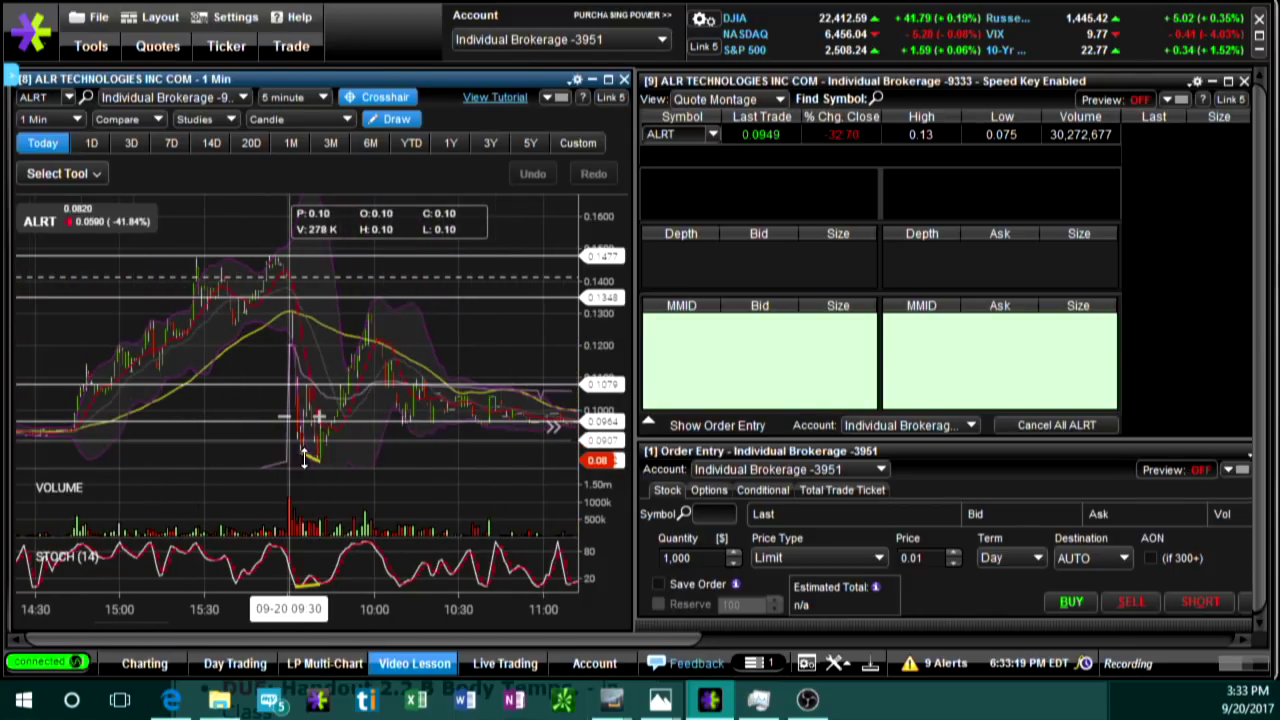
{"action": "left_click_drag", "start_coordinate": [298, 455], "coordinate": [320, 457]}
{"action": "scroll", "coordinate": [306, 449], "scroll_direction": "up", "scroll_amount": 2}
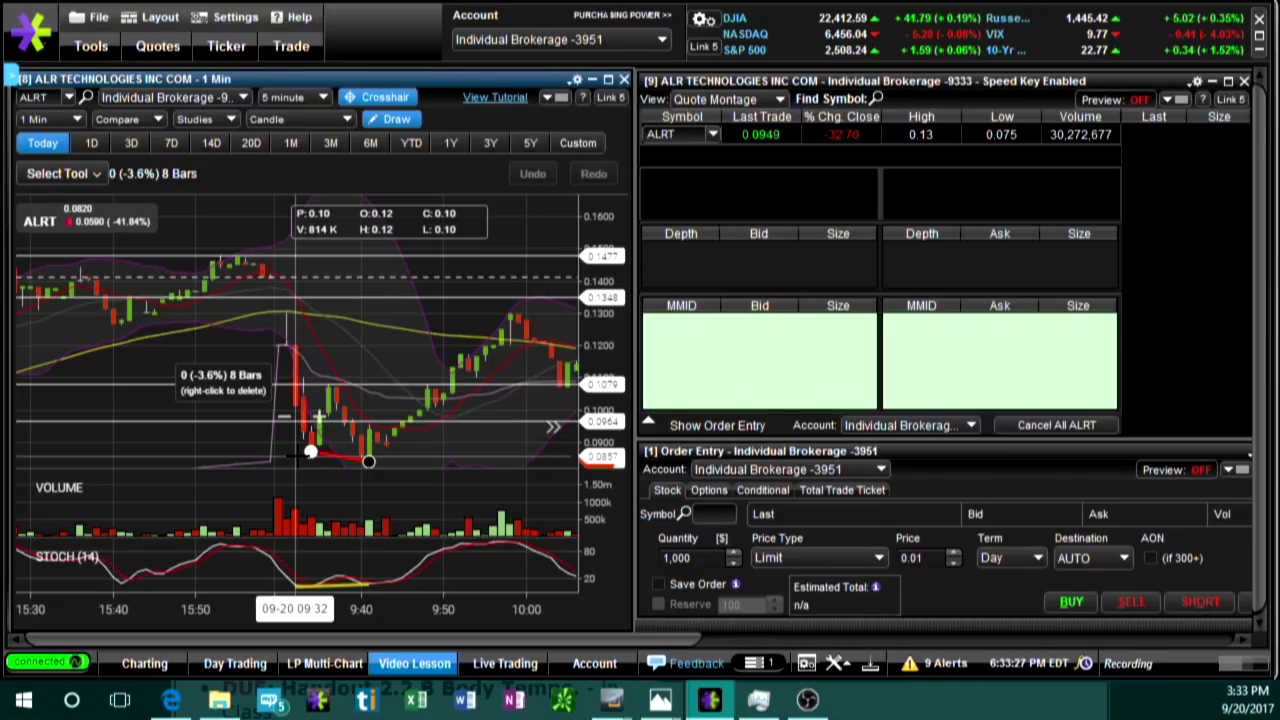
Examine the bounce from the second 9/20 low around 9:41 relative to the 10-period moving average and nearby price level
{"action": "left_click", "coordinate": [330, 437]}
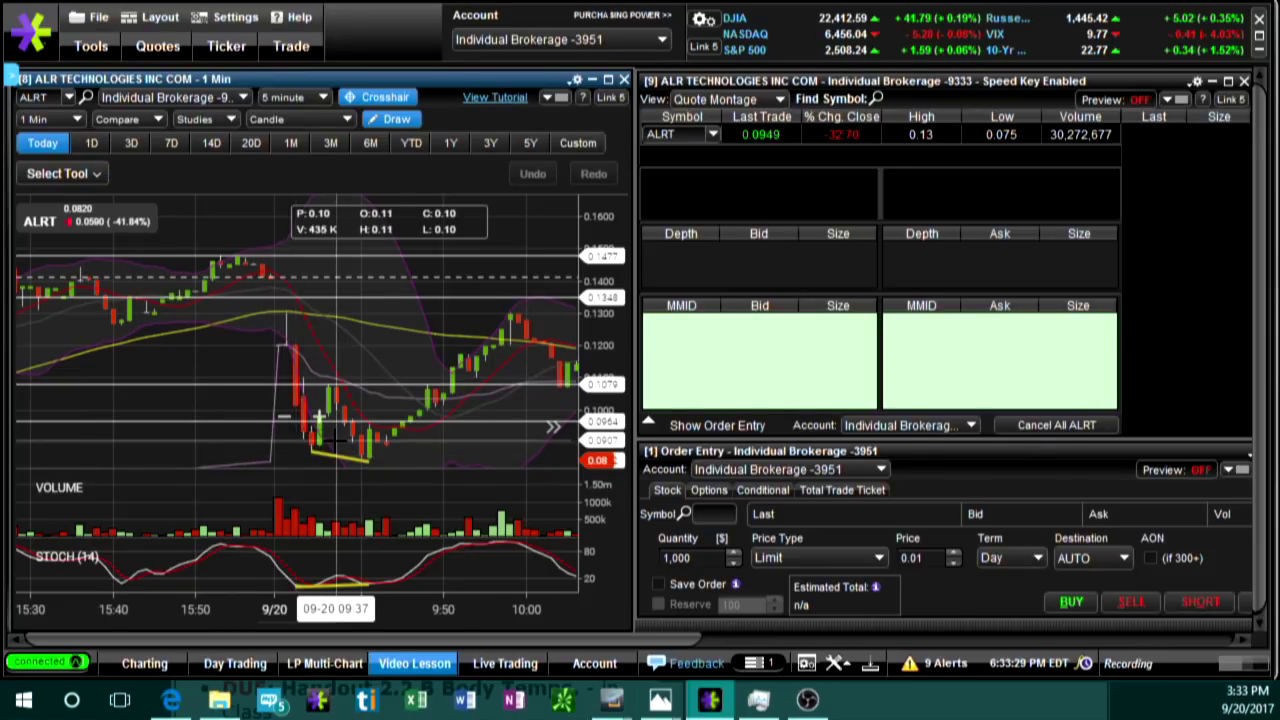
{"action": "scroll", "coordinate": [335, 438], "scroll_direction": "up", "scroll_amount": 3}
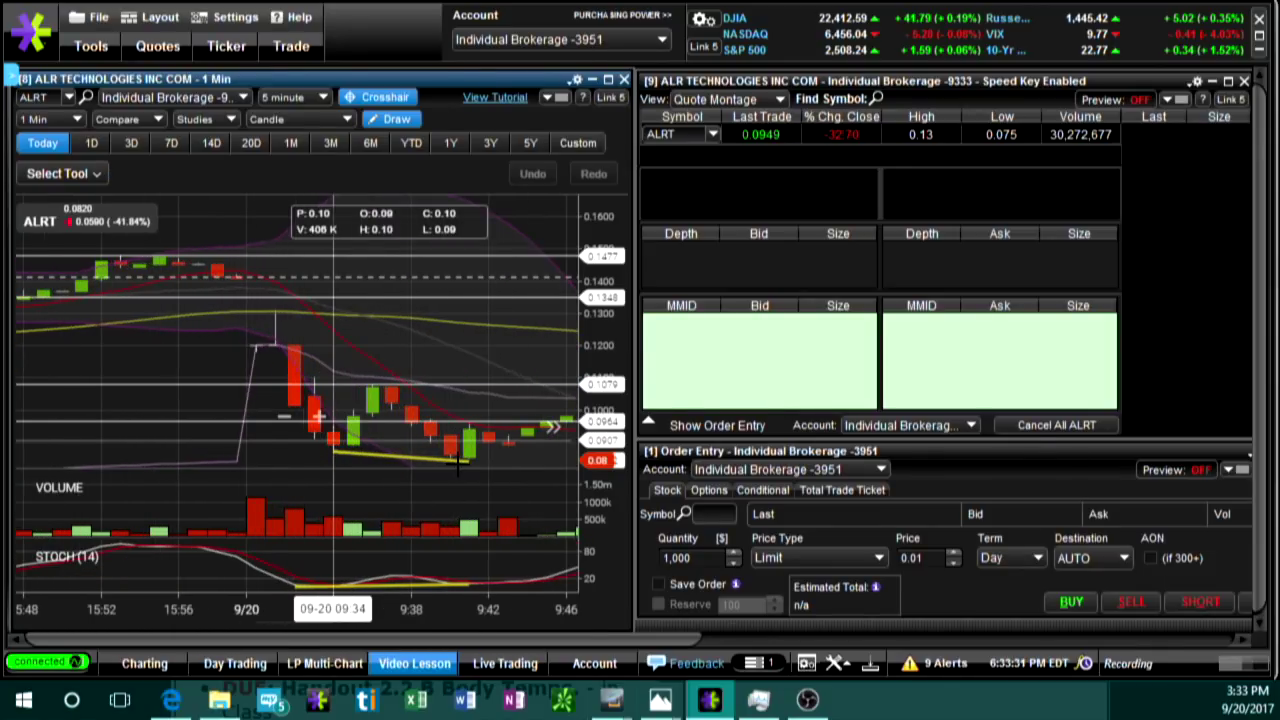
{"action": "scroll", "coordinate": [457, 462], "scroll_direction": "down", "scroll_amount": 3}
{"action": "left_click", "coordinate": [383, 459]}
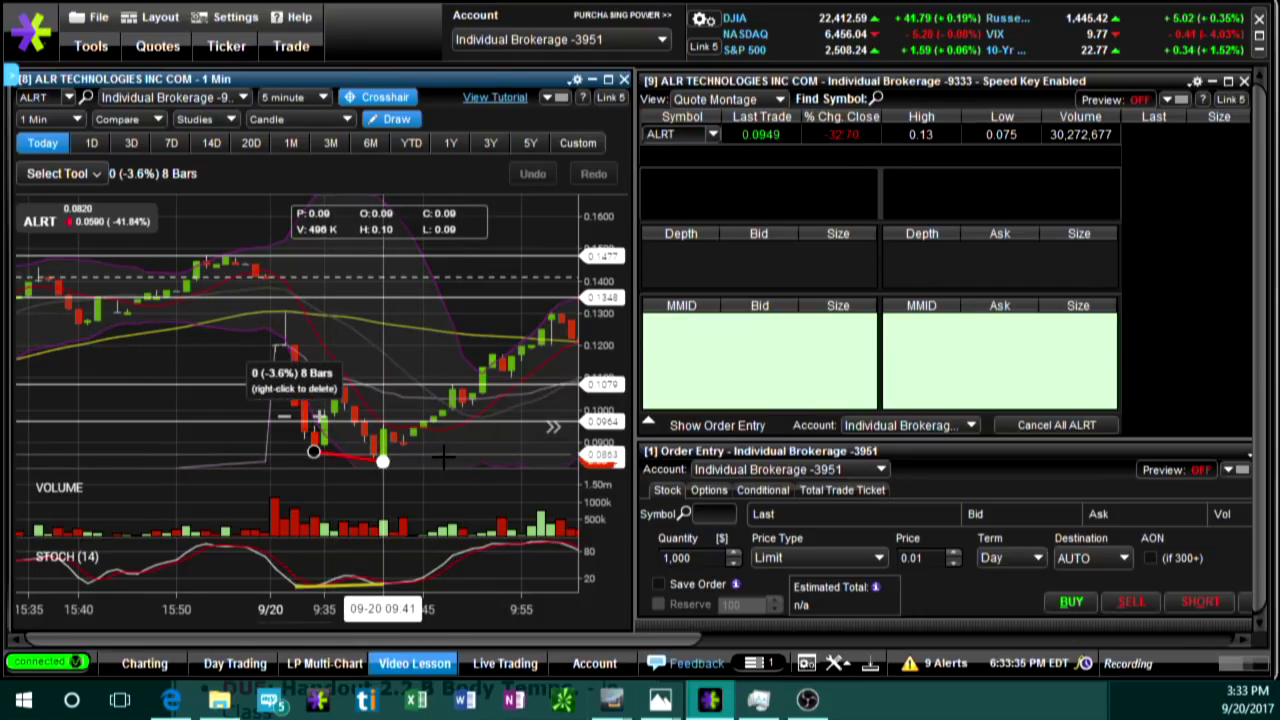
{"action": "left_click", "coordinate": [484, 422]}
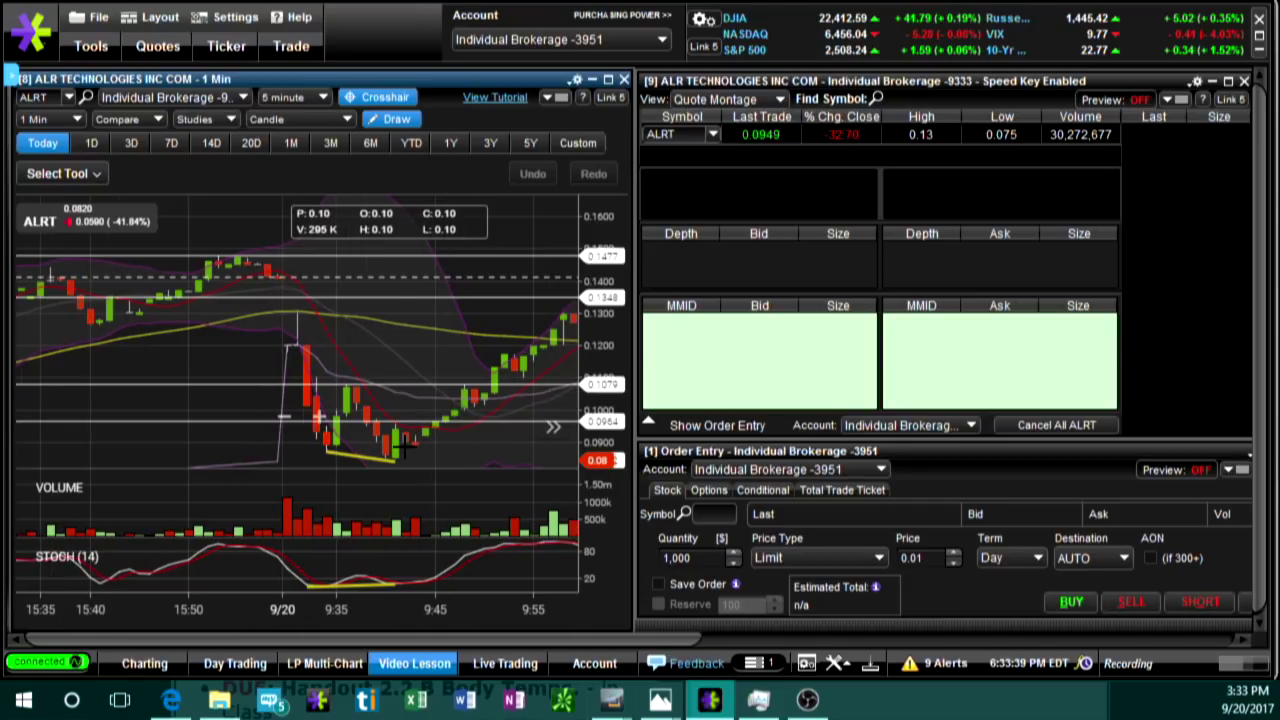
{"action": "left_click", "coordinate": [346, 447]}
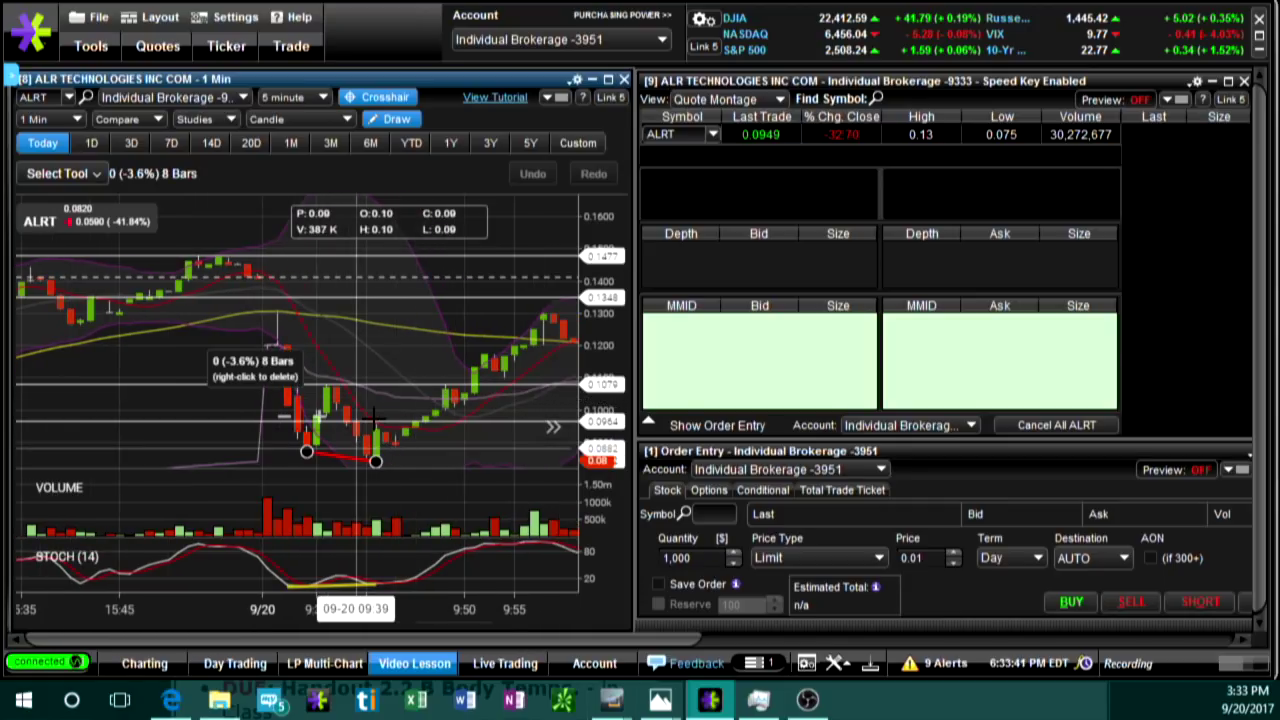
{"action": "left_click", "coordinate": [378, 425]}
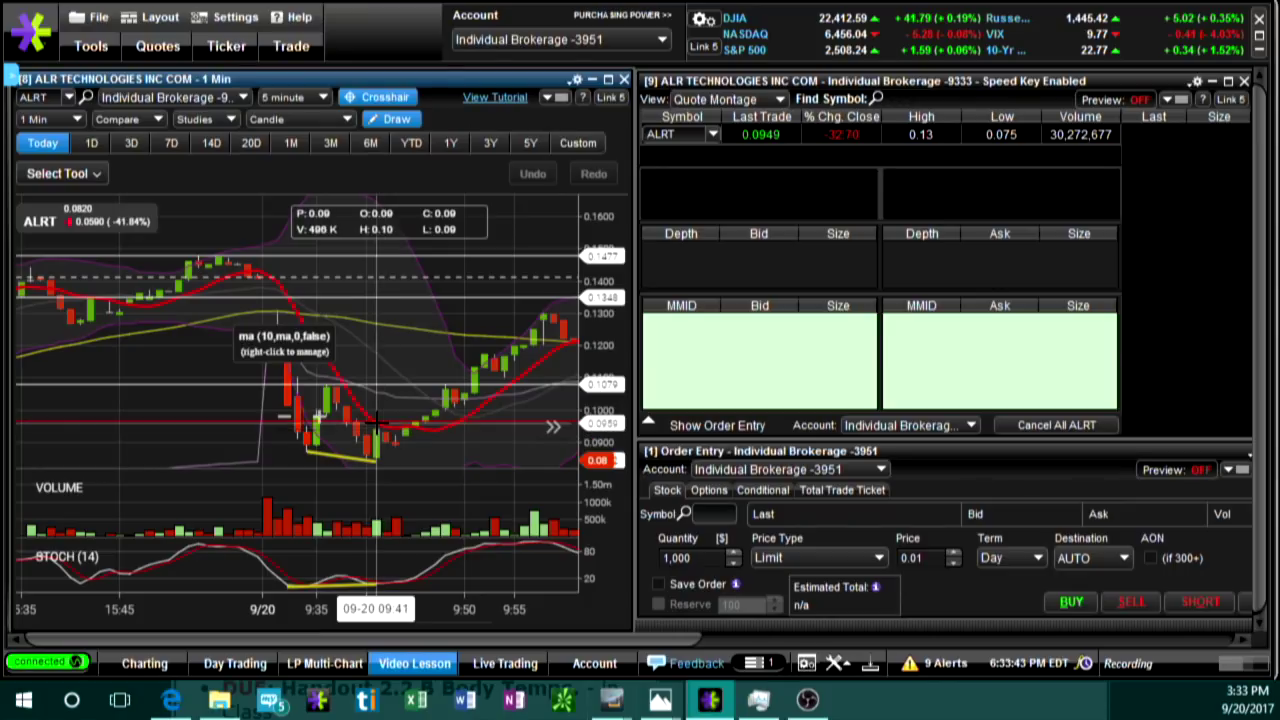
{"action": "left_click", "coordinate": [300, 425]}
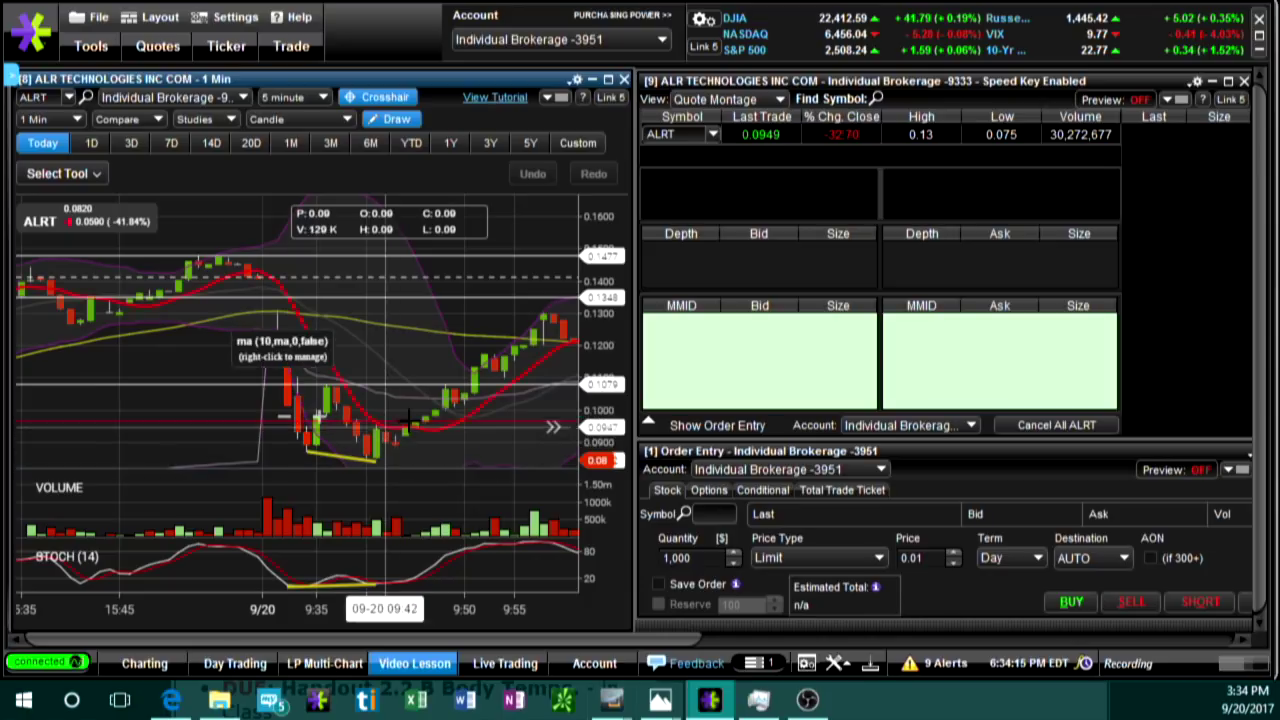
{"action": "left_click_drag", "start_coordinate": [306, 451], "coordinate": [375, 460]}
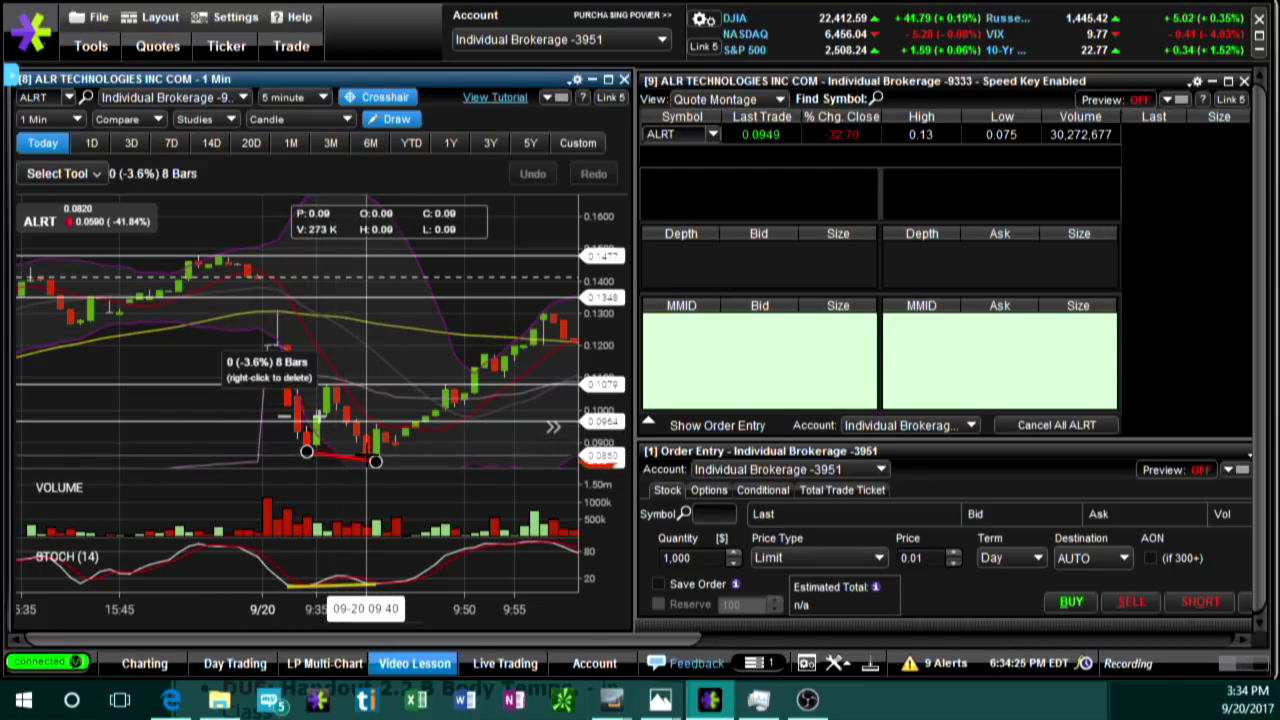
{"action": "scroll", "coordinate": [364, 458], "scroll_direction": "down", "scroll_amount": 2}
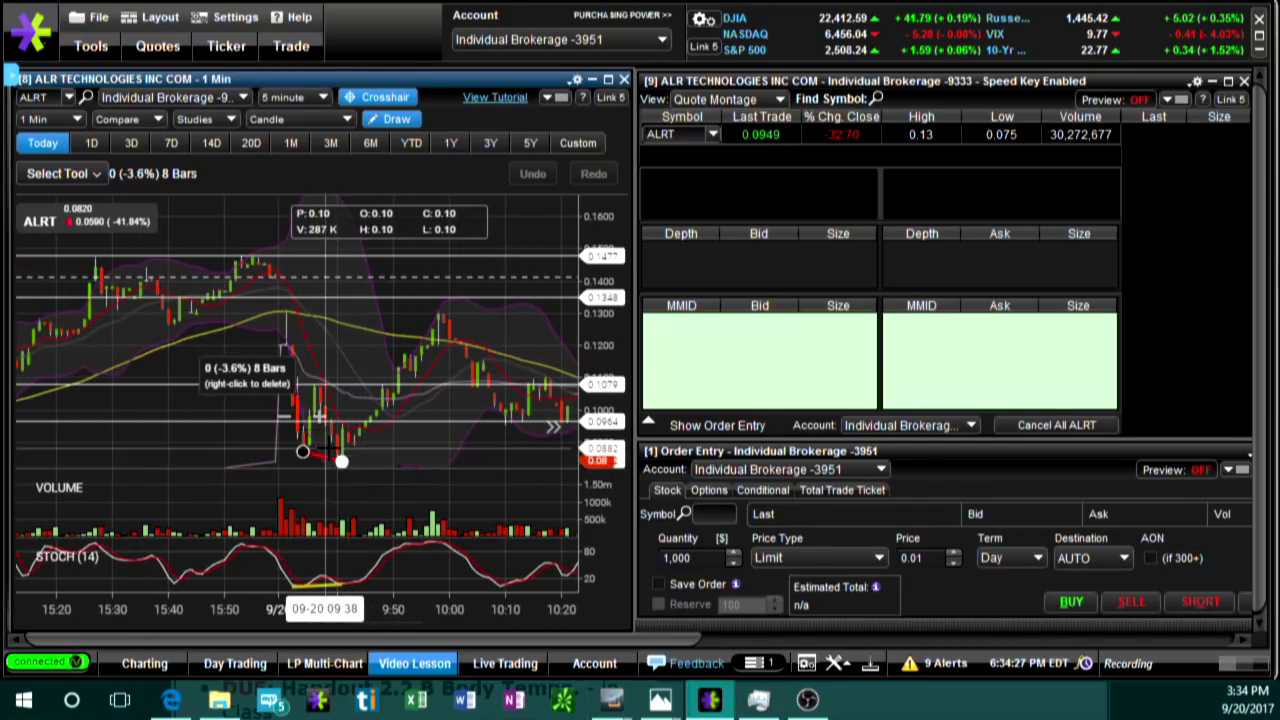
Re-anchor the yellow price trendline to run from the 9:41 low up to the high near 10:00 on 9/20
{"action": "left_click", "coordinate": [260, 455]}
{"action": "left_click", "coordinate": [341, 461]}
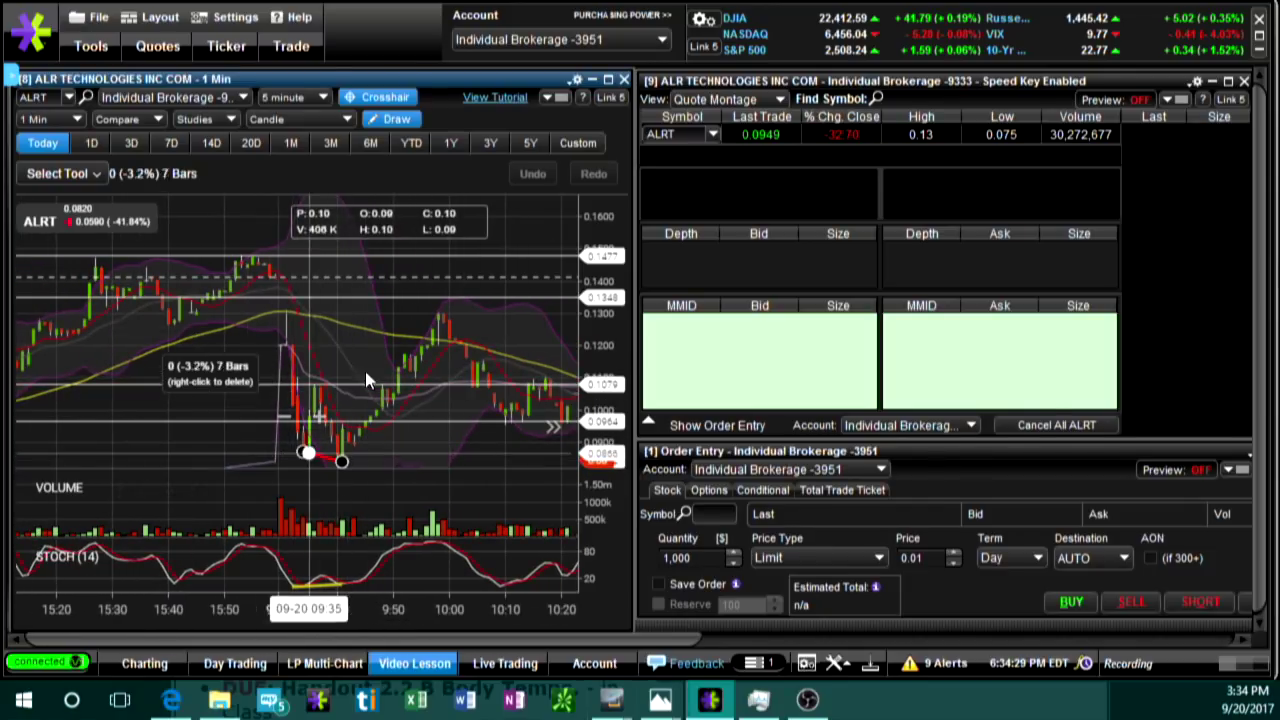
{"action": "left_click", "coordinate": [437, 315]}
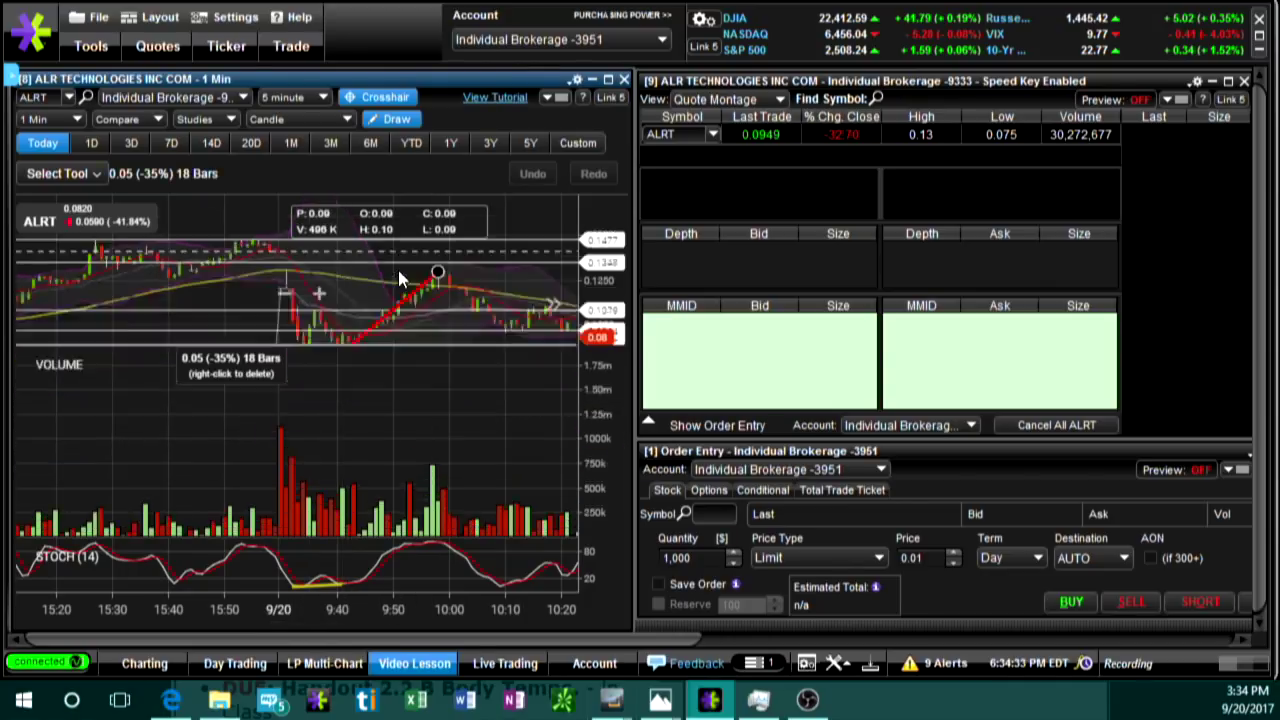
{"action": "left_click_drag", "start_coordinate": [388, 348], "coordinate": [438, 300]}
{"action": "left_click", "coordinate": [438, 300]}
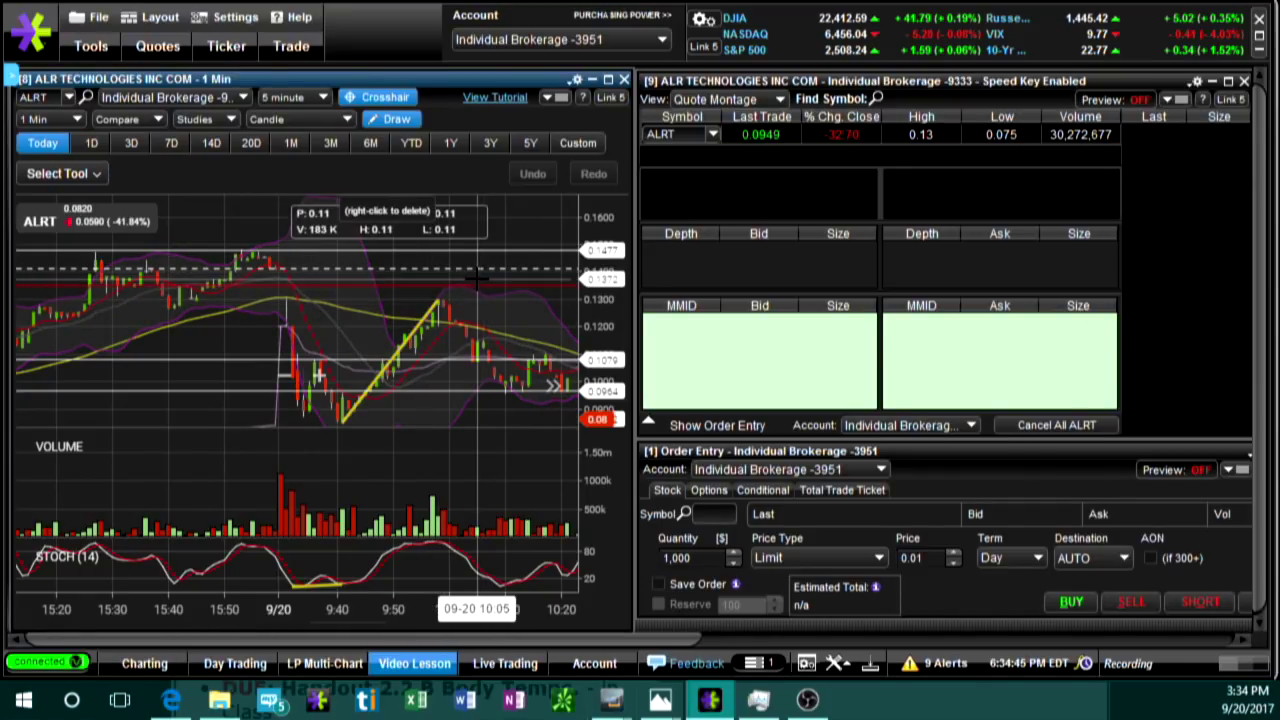
{"action": "scroll", "coordinate": [404, 370], "scroll_direction": "down", "scroll_amount": 2}
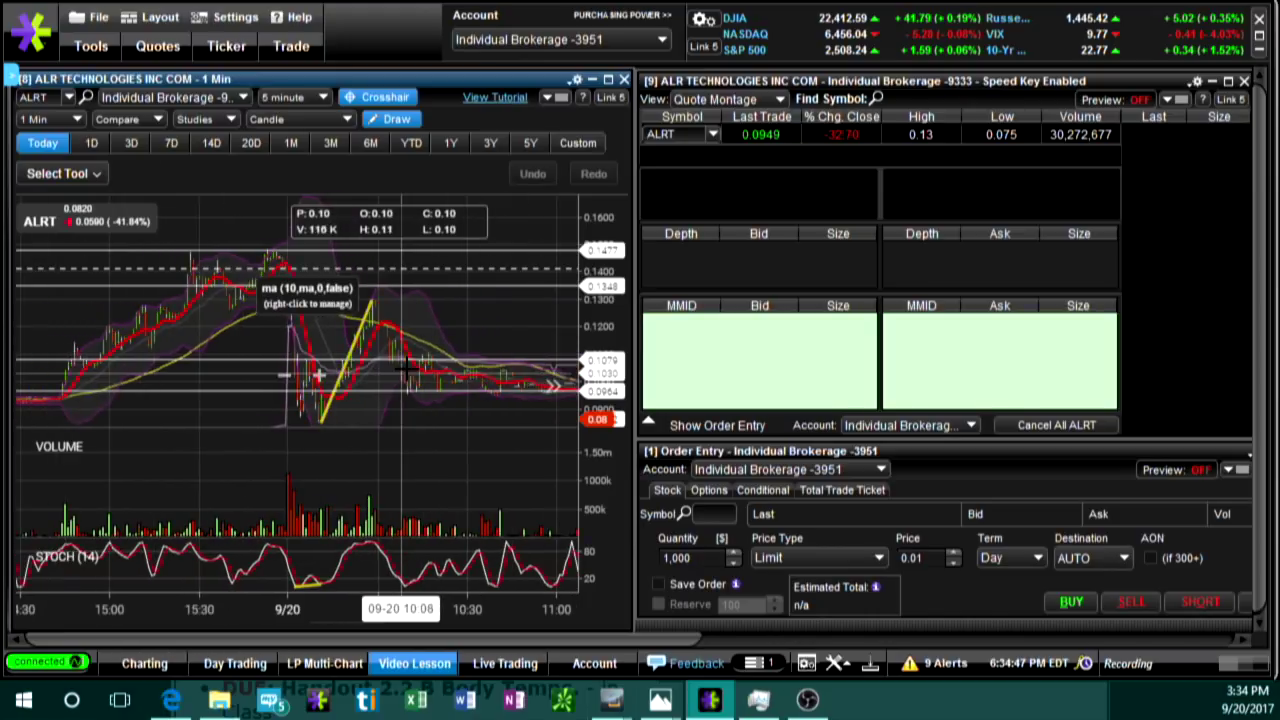
{"action": "left_click_drag", "start_coordinate": [404, 370], "coordinate": [484, 253]}
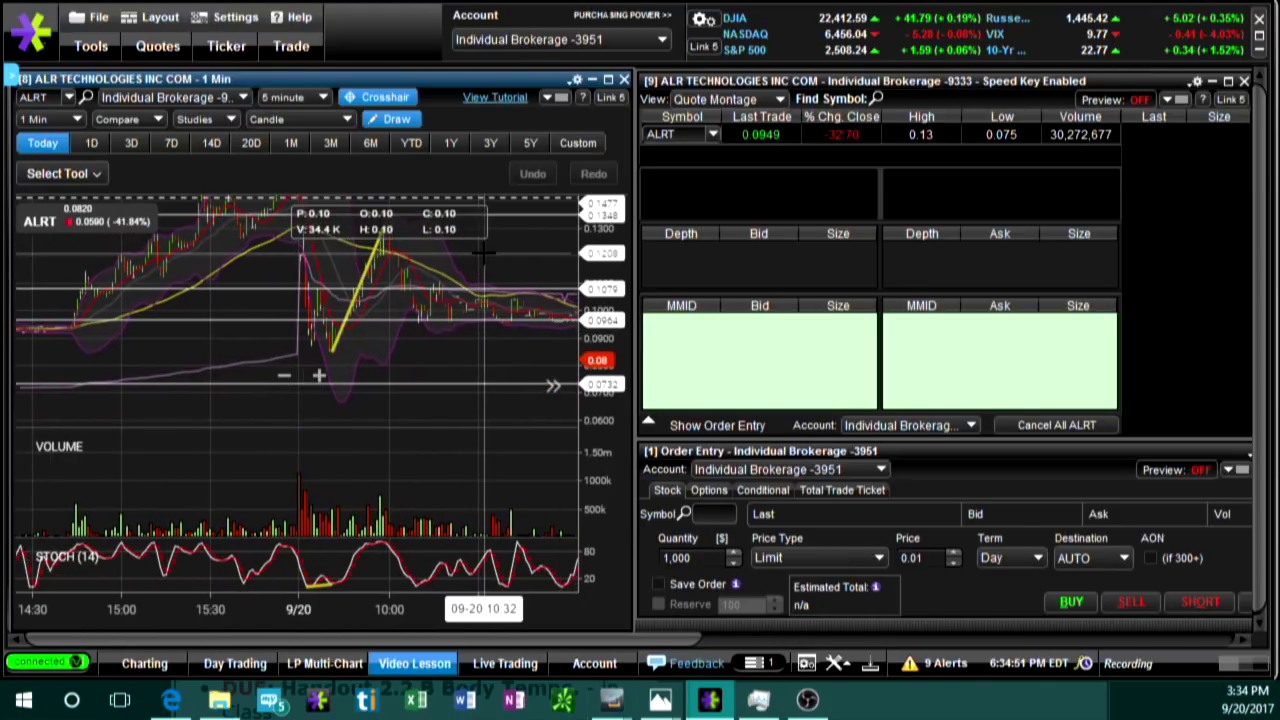
Examine ALRT's 1-minute price swings and volume bars on 9/20 from the opening low through the midday hours
{"action": "scroll", "coordinate": [484, 253], "scroll_direction": "up", "scroll_amount": 2}
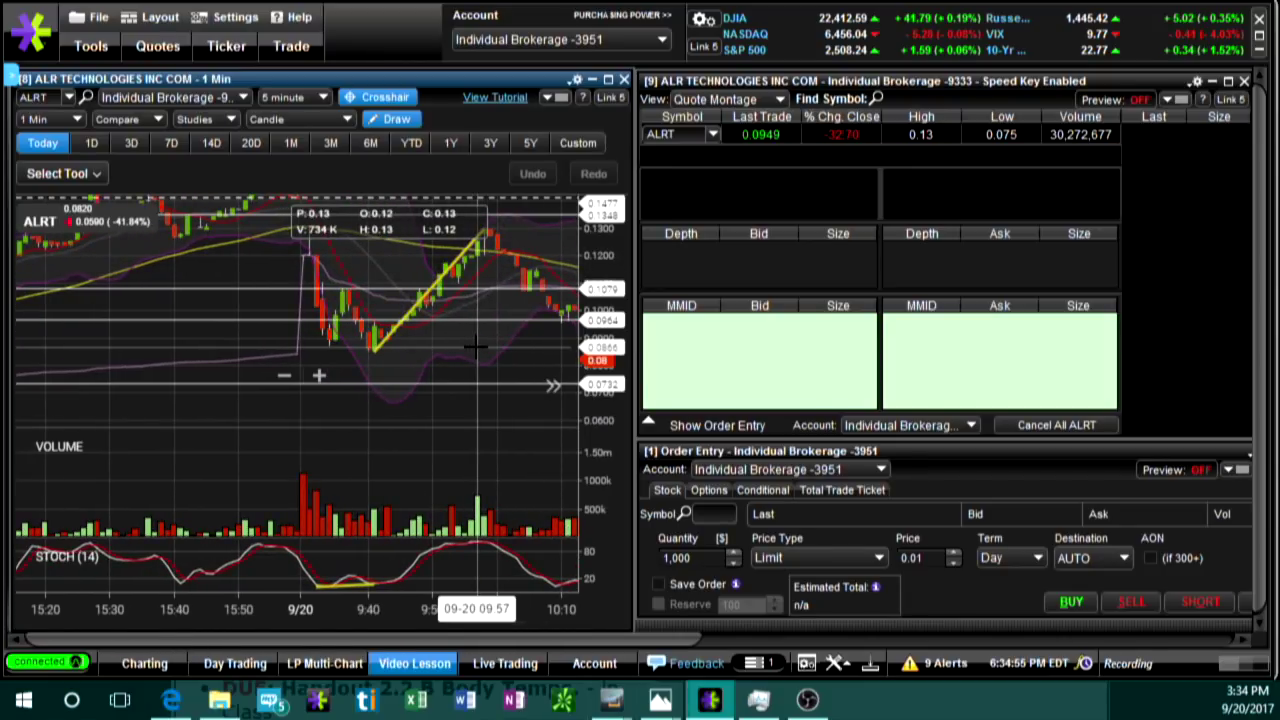
{"action": "scroll", "coordinate": [437, 350], "scroll_direction": "down", "scroll_amount": 3}
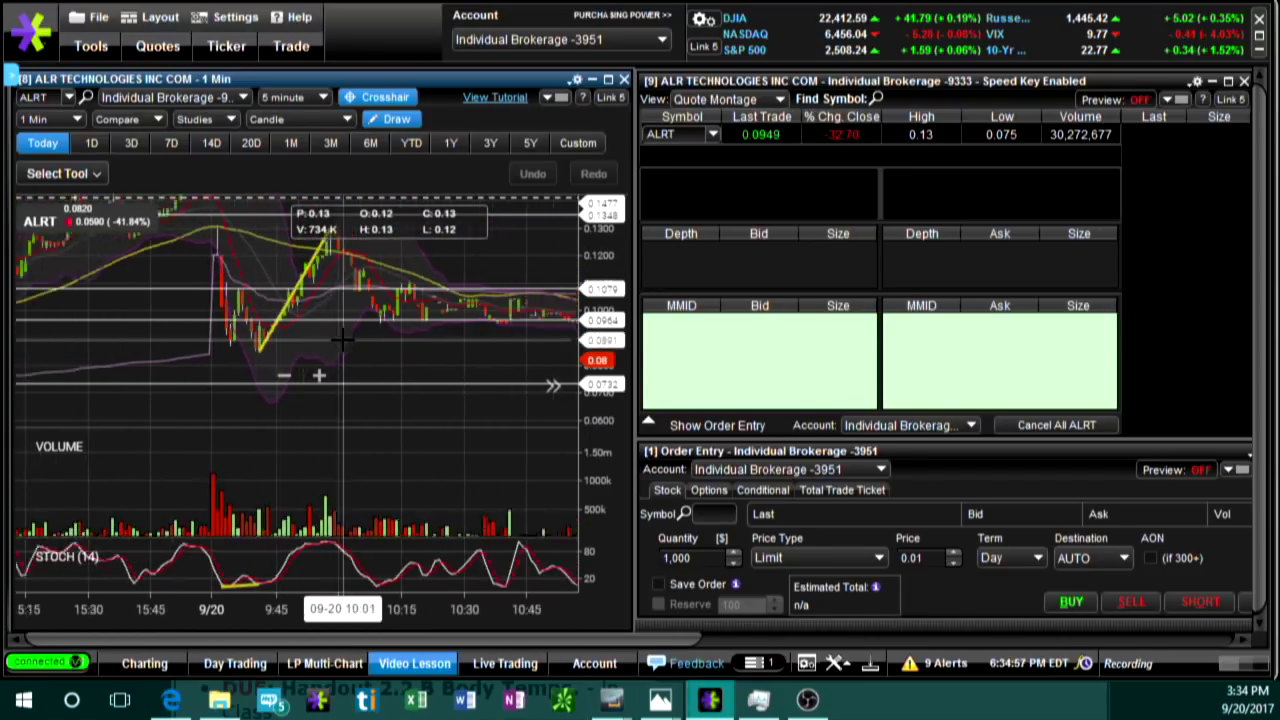
{"action": "scroll", "coordinate": [342, 340], "scroll_direction": "down", "scroll_amount": 2}
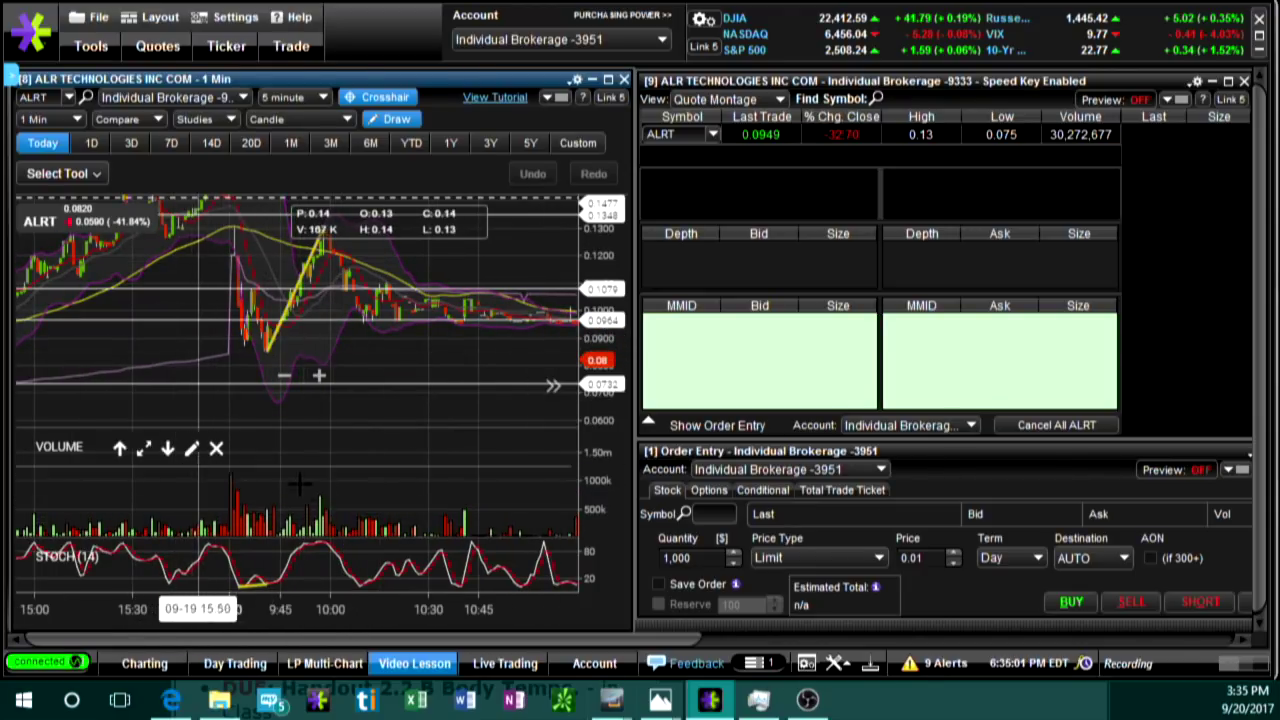
{"action": "left_click_drag", "start_coordinate": [480, 349], "coordinate": [294, 350]}
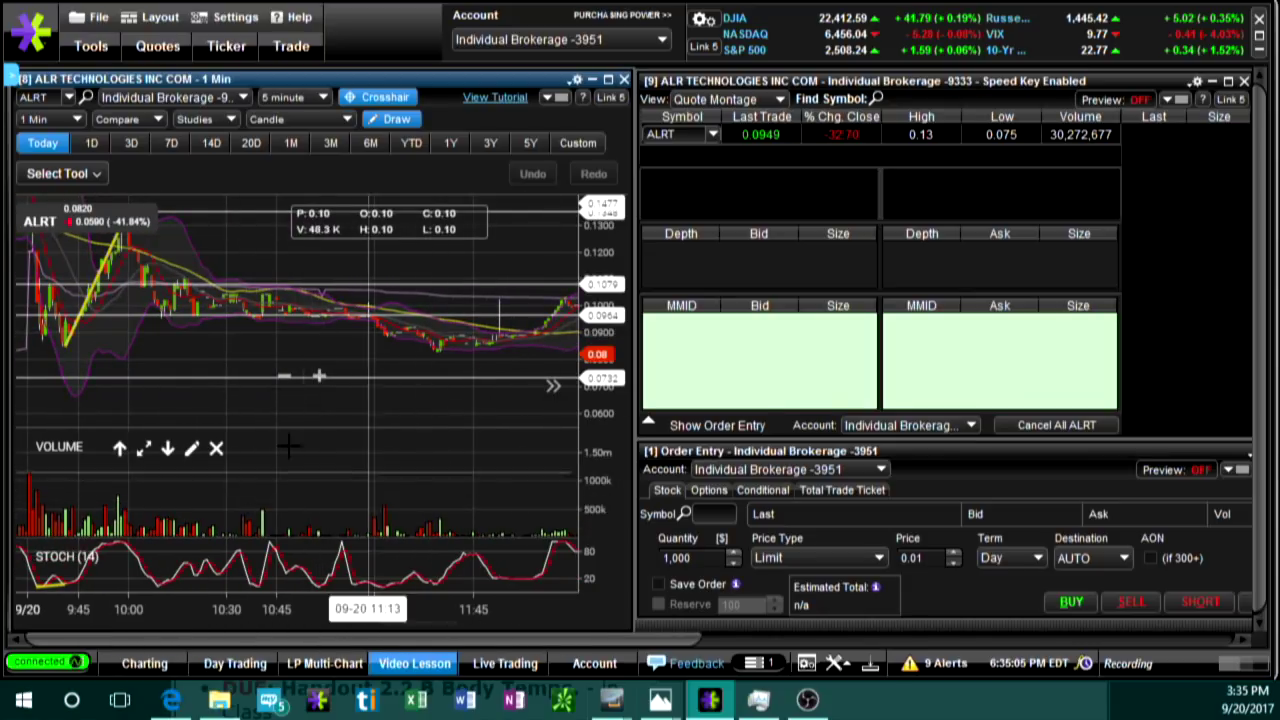
{"action": "left_click_drag", "start_coordinate": [340, 360], "coordinate": [180, 344]}
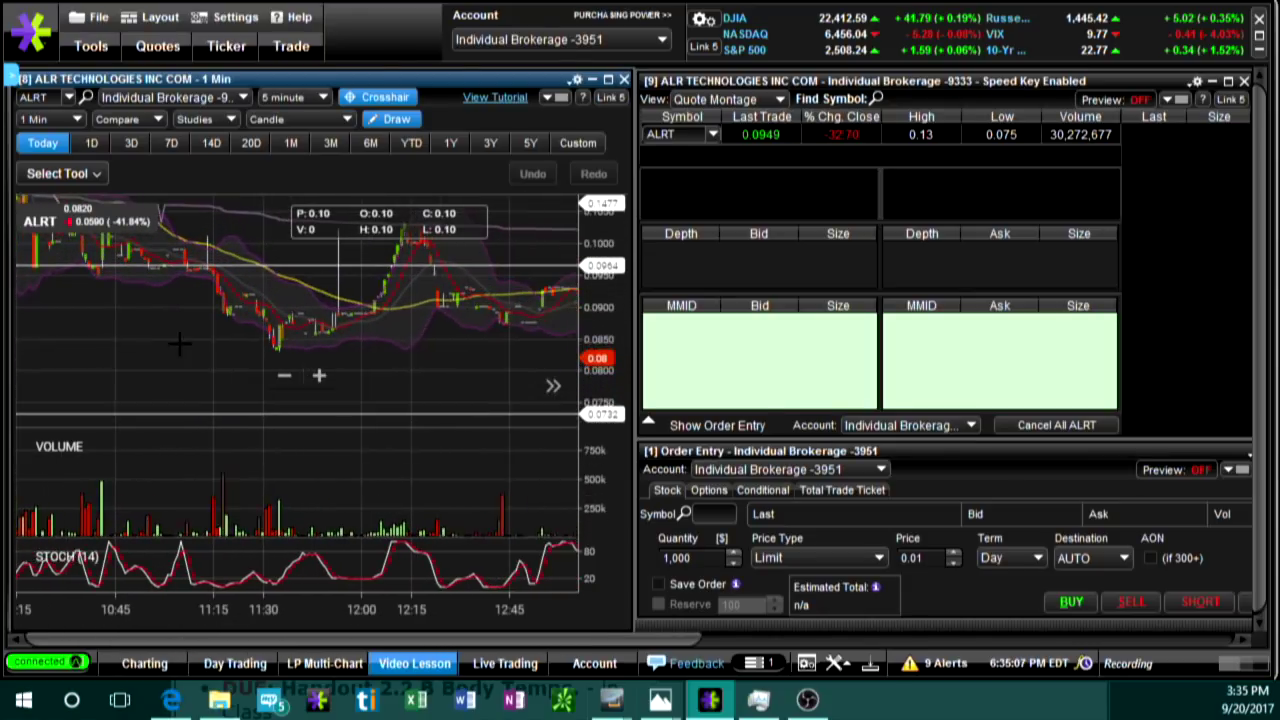
Change the ALRT chart's interval to 5 Min and show the 9/19 rally together with all of 9/20
{"action": "left_click", "coordinate": [48, 120]}
{"action": "left_click", "coordinate": [41, 215]}
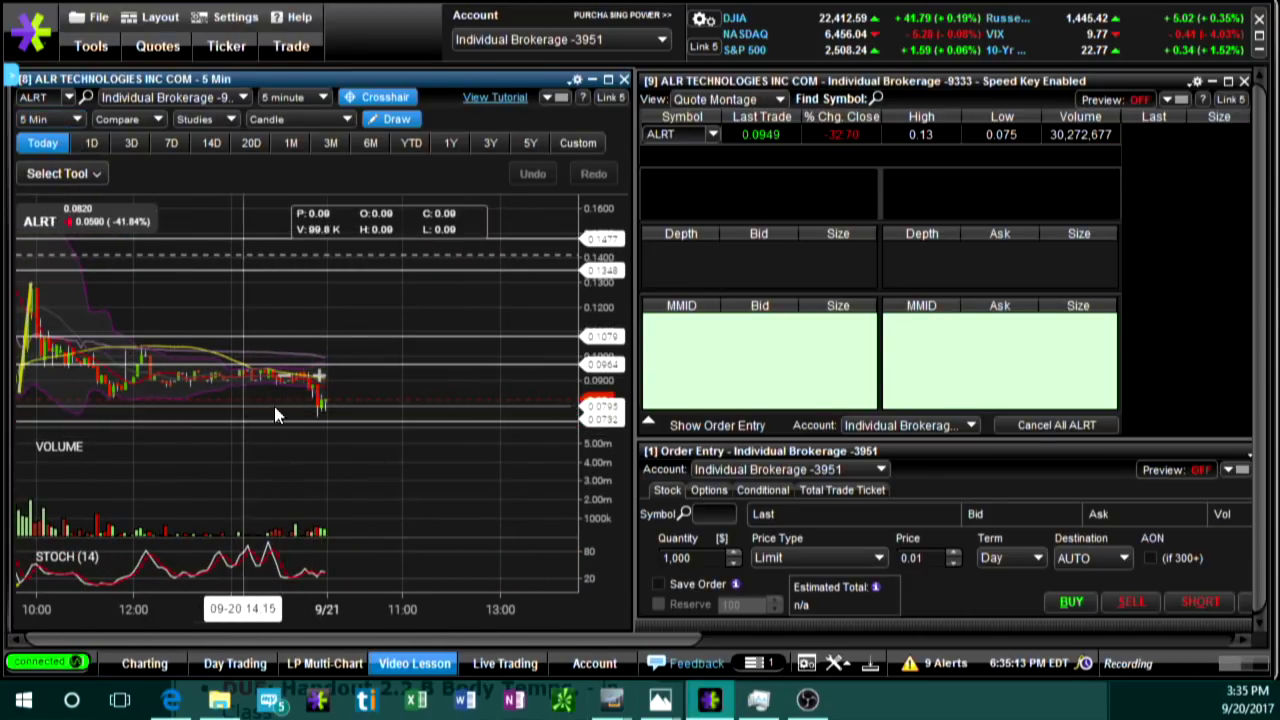
{"action": "scroll", "coordinate": [291, 410], "scroll_direction": "down", "scroll_amount": 5}
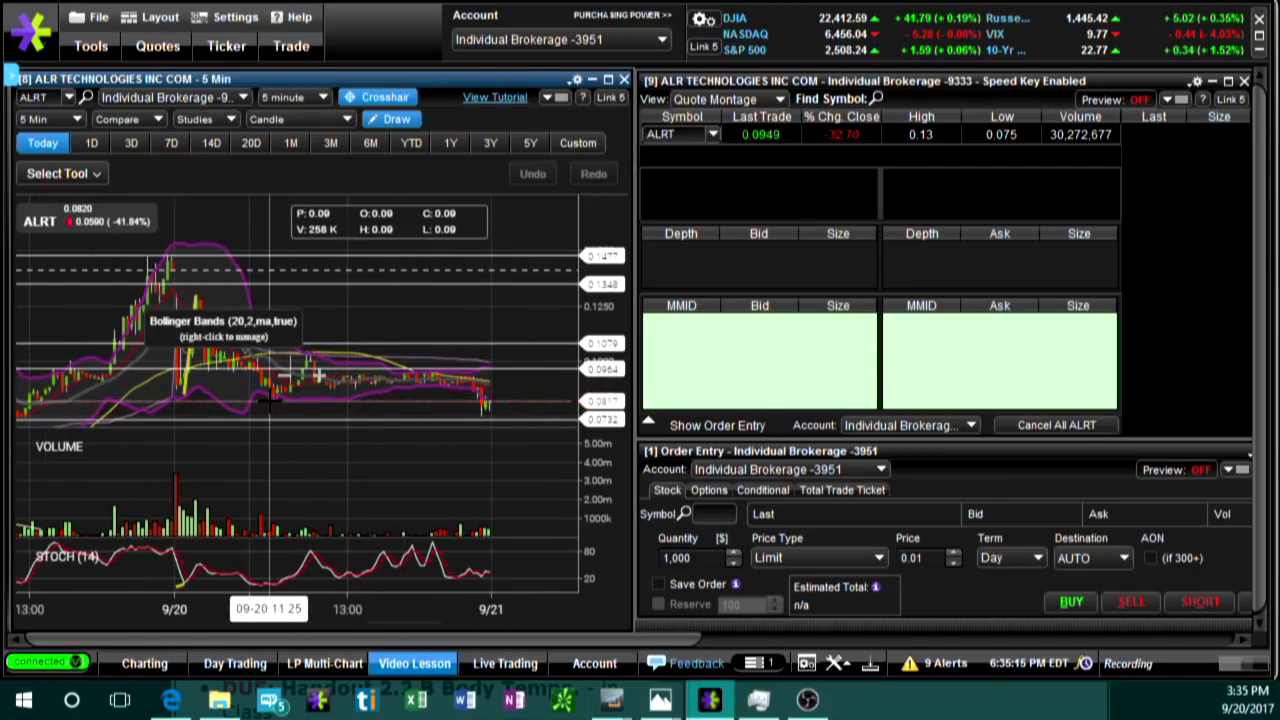
Draw a white segment on the 5-minute price chart from the 9/20 low near 11:30 up to the candles around 14:55
{"action": "left_click", "coordinate": [57, 173]}
{"action": "scroll", "coordinate": [77, 470], "scroll_direction": "down", "scroll_amount": 3}
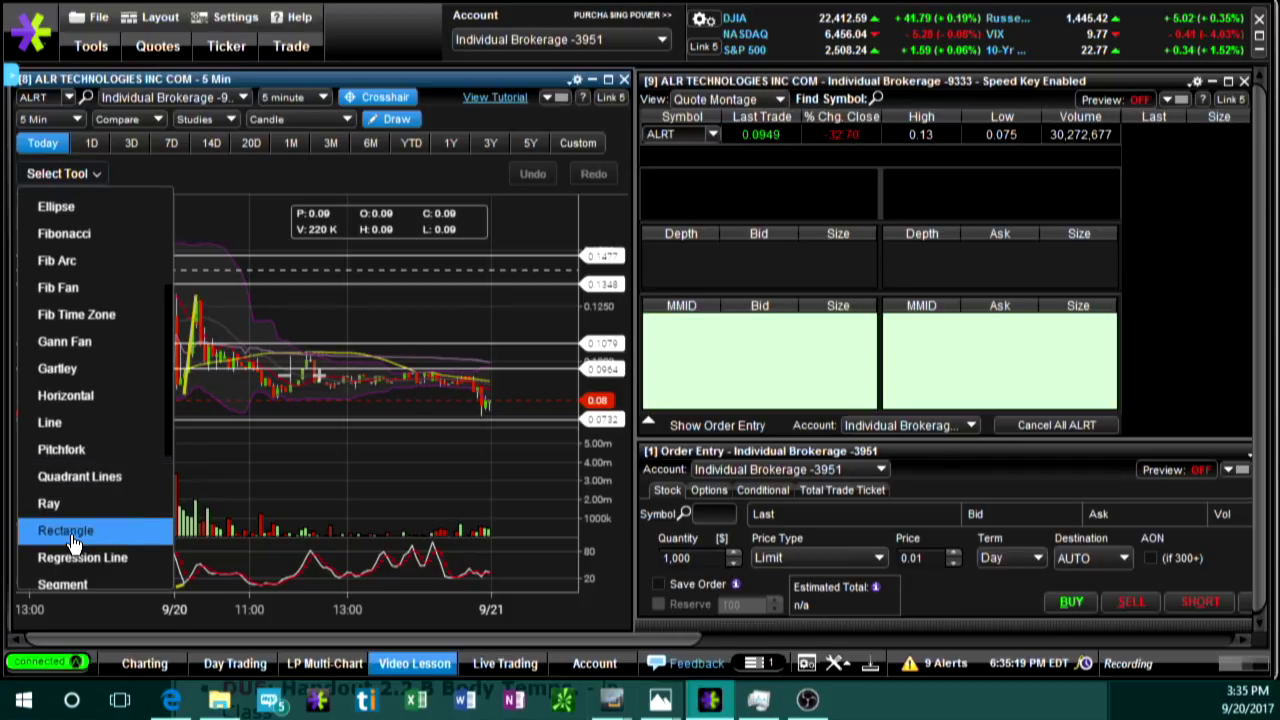
{"action": "left_click", "coordinate": [62, 584]}
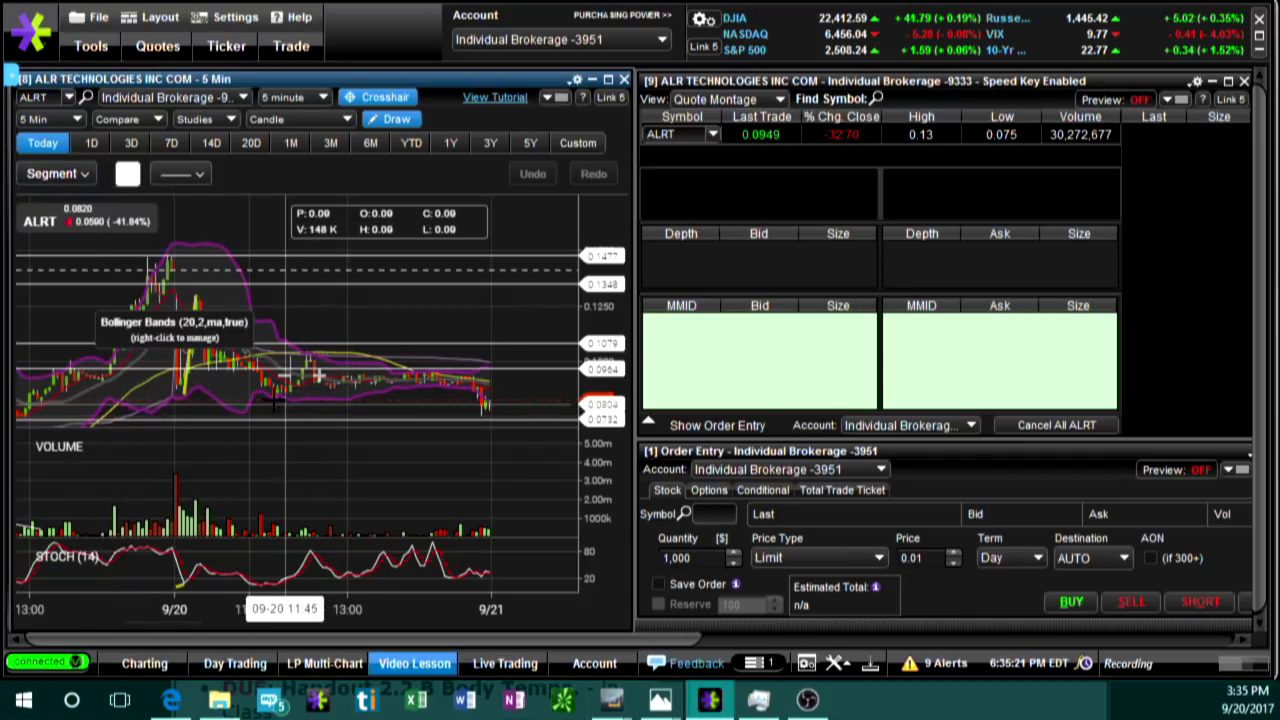
{"action": "left_click_drag", "start_coordinate": [270, 398], "coordinate": [440, 373]}
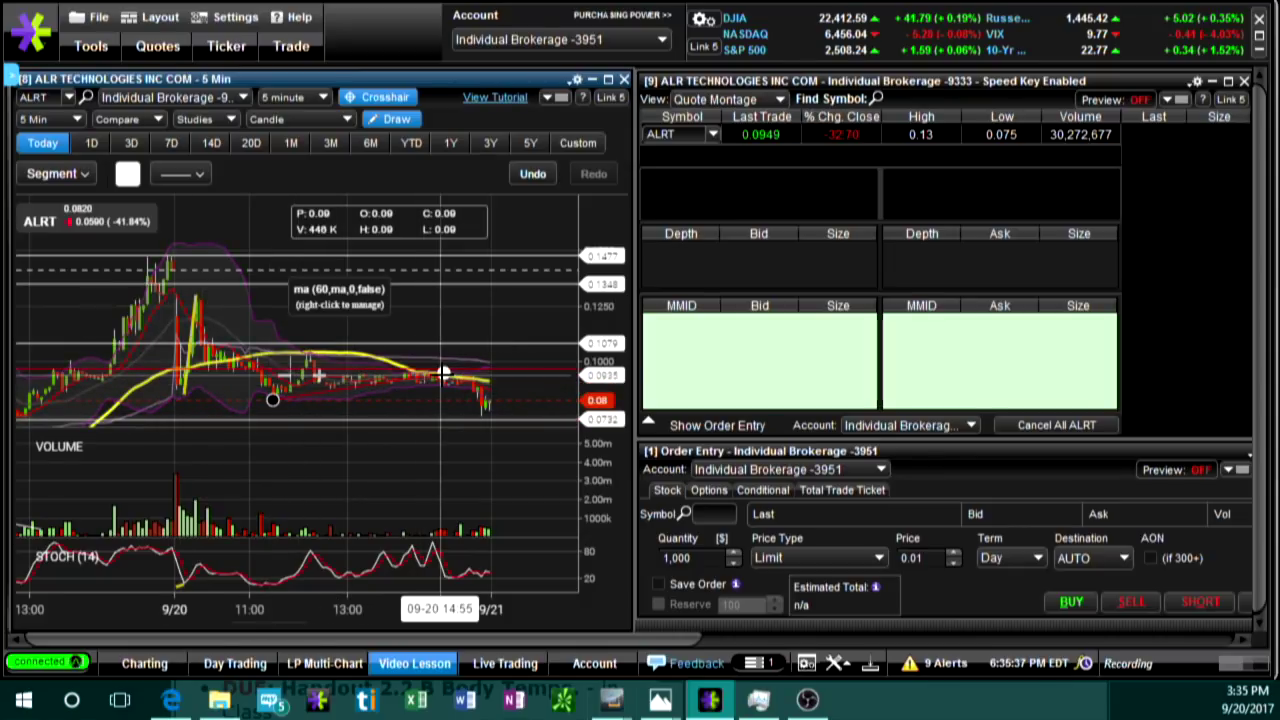
Examine the white uptrend segment and late 9/20 drop against the 60-period moving average, Bollinger Bands and overall move since 9/19
{"action": "scroll", "coordinate": [443, 374], "scroll_direction": "up", "scroll_amount": 3}
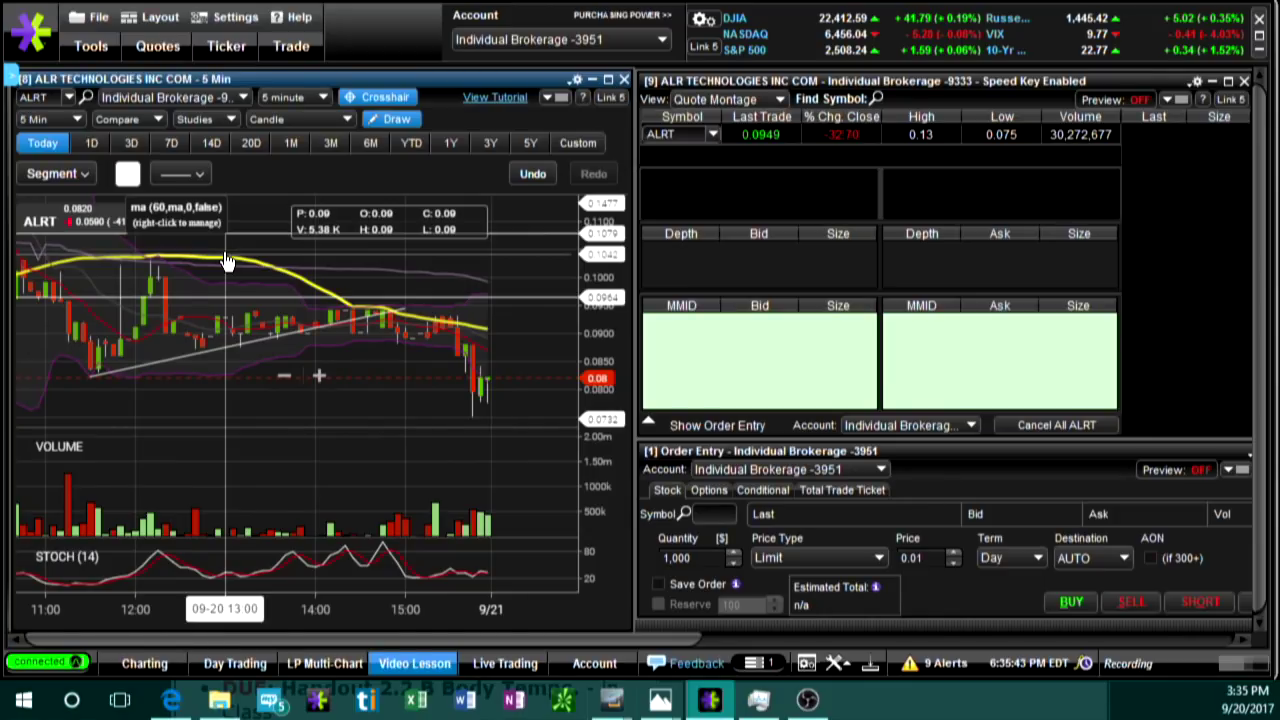
{"action": "left_click", "coordinate": [404, 309]}
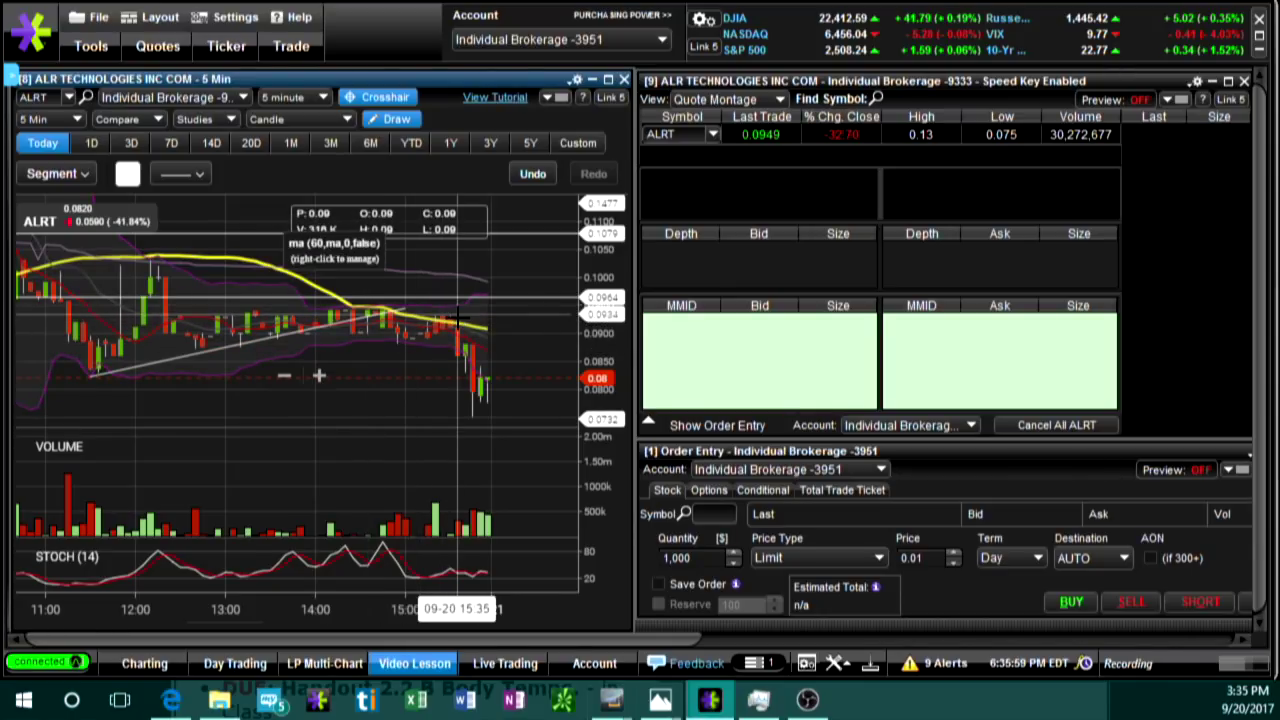
{"action": "scroll", "coordinate": [481, 408], "scroll_direction": "down", "scroll_amount": 4}
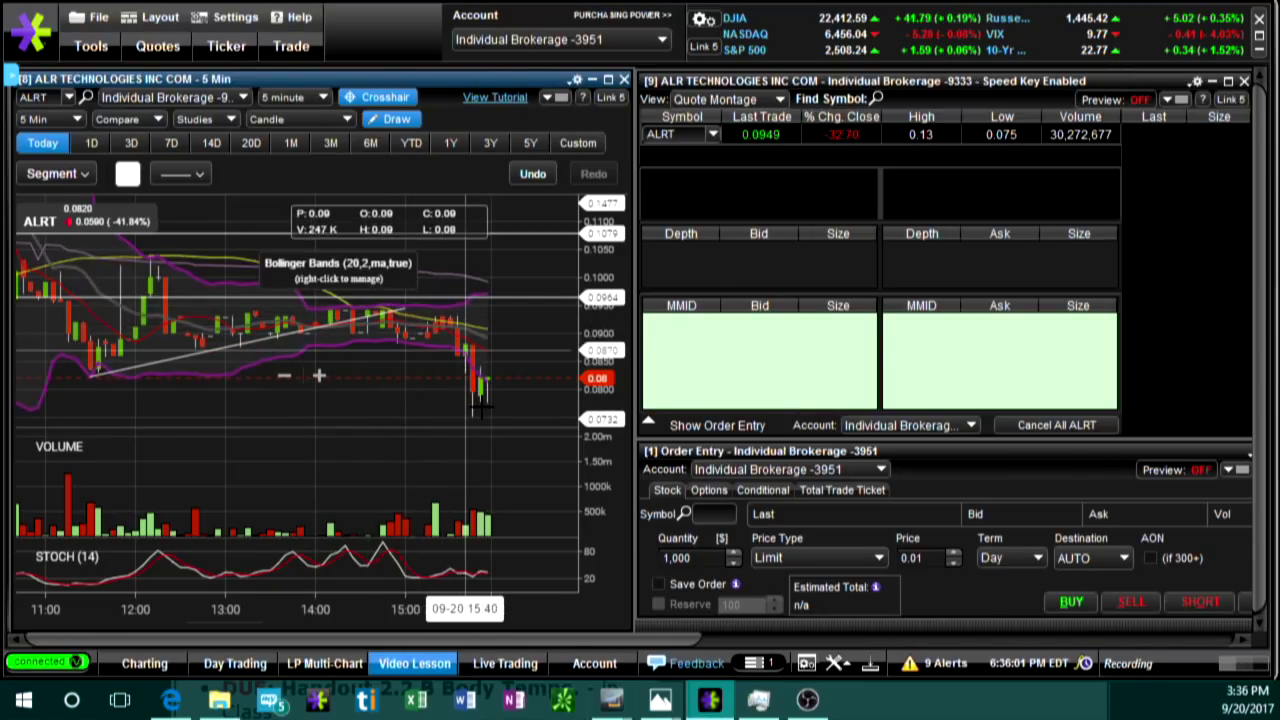
{"action": "scroll", "coordinate": [481, 408], "scroll_direction": "down", "scroll_amount": 3}
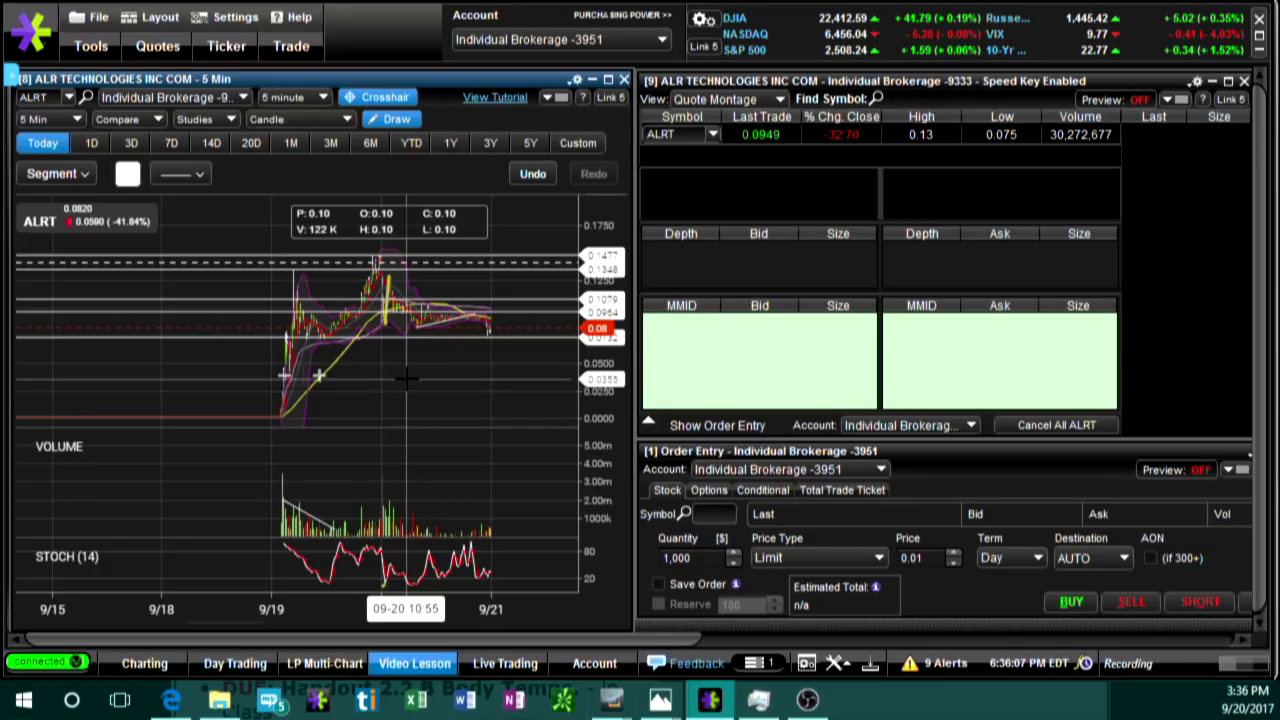
{"action": "scroll", "coordinate": [405, 378], "scroll_direction": "up", "scroll_amount": 5}
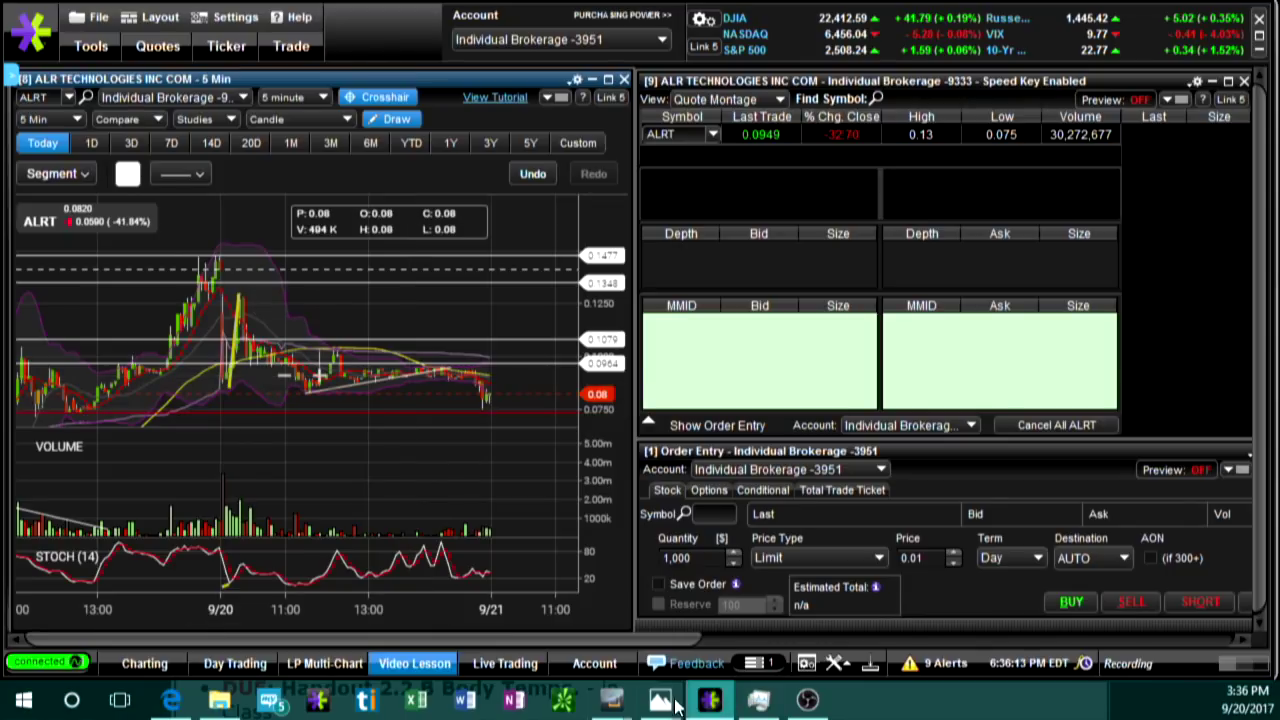
Switch to the OTC Stocks filter window and compare the dollar volumes of NECA and BLDV with the top-listed stocks
{"action": "mouse_move", "coordinate": [611, 700]}
{"action": "left_click", "coordinate": [667, 658]}
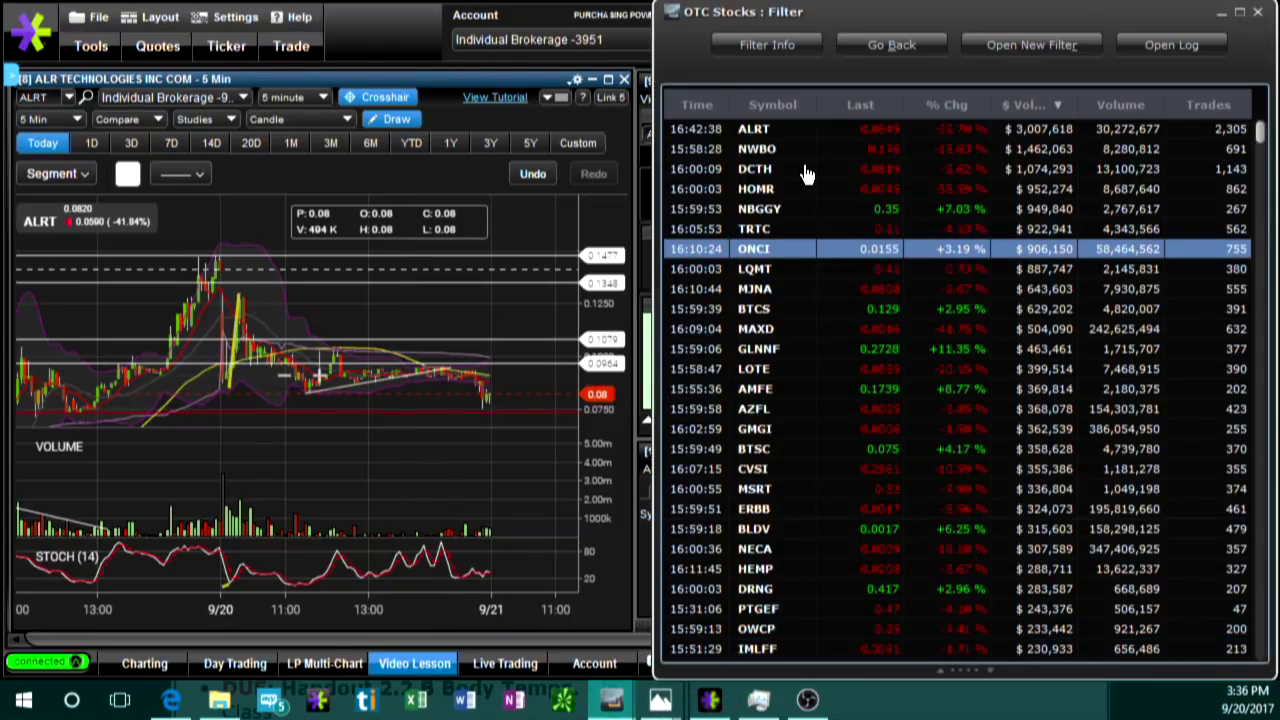
{"action": "left_click", "coordinate": [1012, 563]}
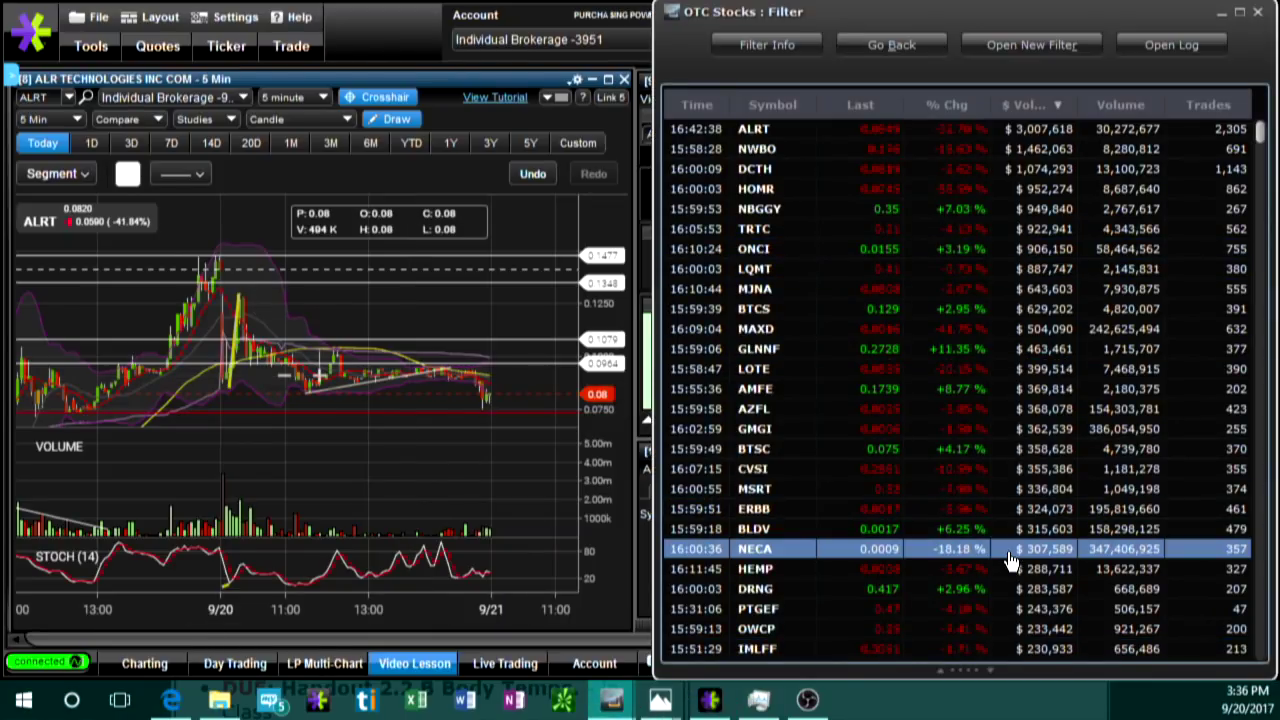
{"action": "left_click", "coordinate": [1025, 537]}
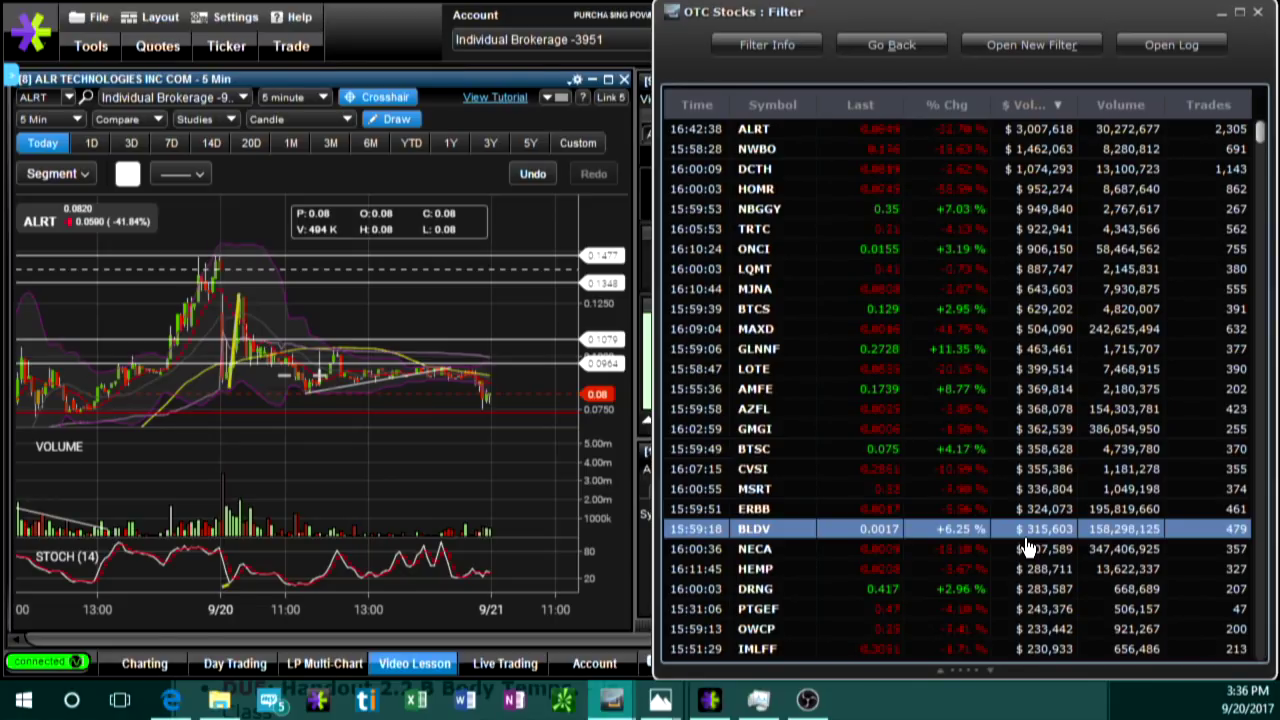
Compare the percentage changes and dollar volumes of the filtered OTC stocks from NWBO down to DRNG
{"action": "left_click", "coordinate": [978, 216]}
{"action": "left_click", "coordinate": [972, 148]}
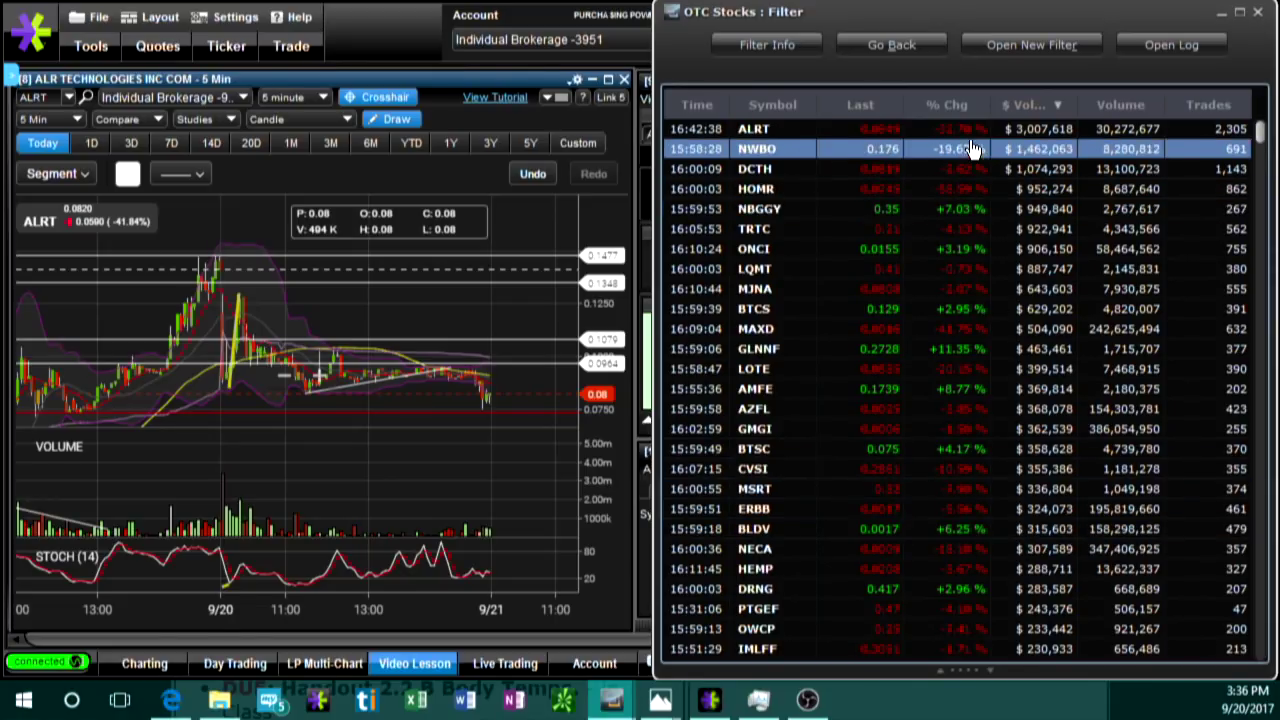
{"action": "left_click", "coordinate": [978, 209]}
{"action": "left_click", "coordinate": [950, 268]}
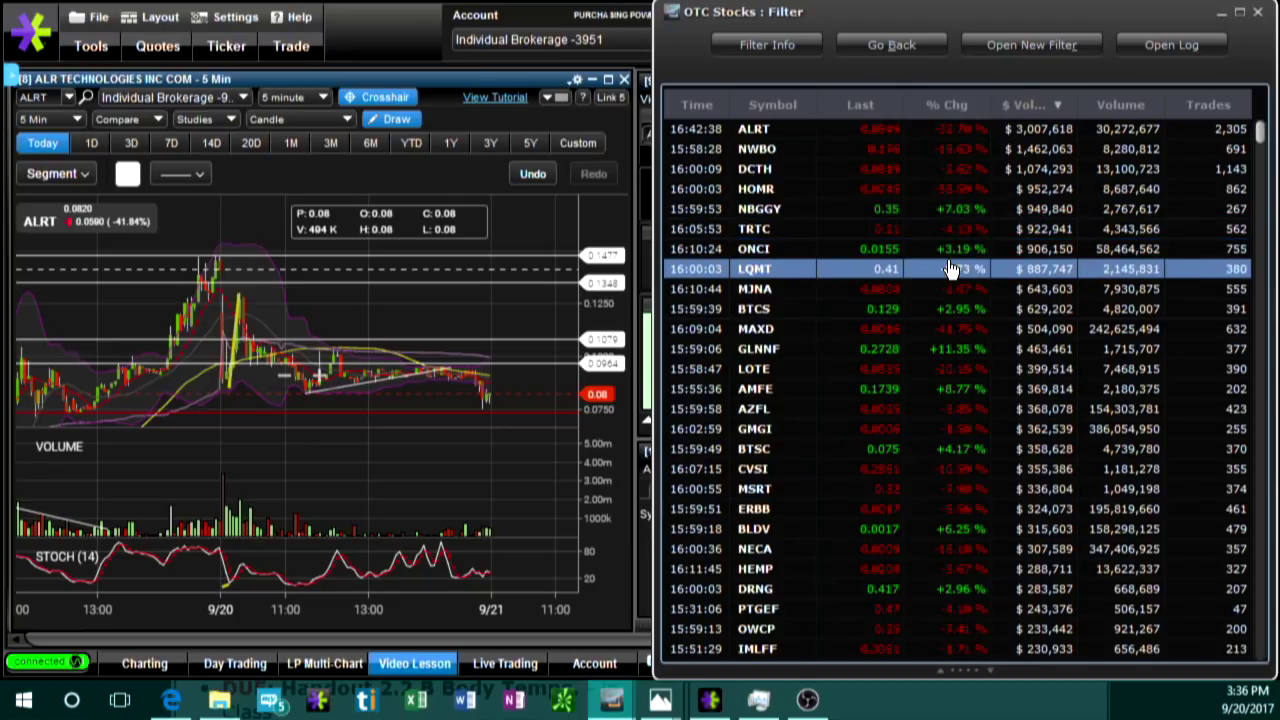
{"action": "left_click", "coordinate": [975, 209]}
{"action": "left_click", "coordinate": [978, 266]}
{"action": "left_click", "coordinate": [975, 209]}
{"action": "left_click", "coordinate": [975, 288]}
{"action": "left_click", "coordinate": [975, 368]}
{"action": "left_click", "coordinate": [975, 590]}
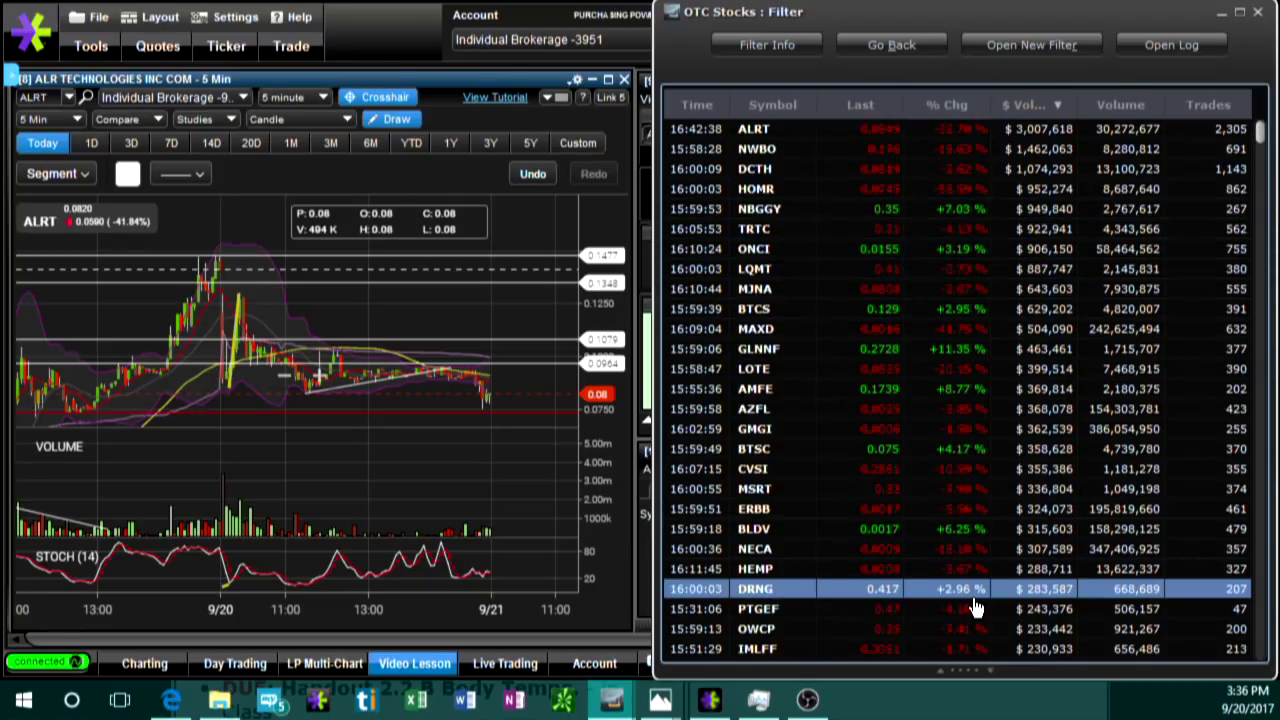
{"action": "left_click", "coordinate": [1054, 572]}
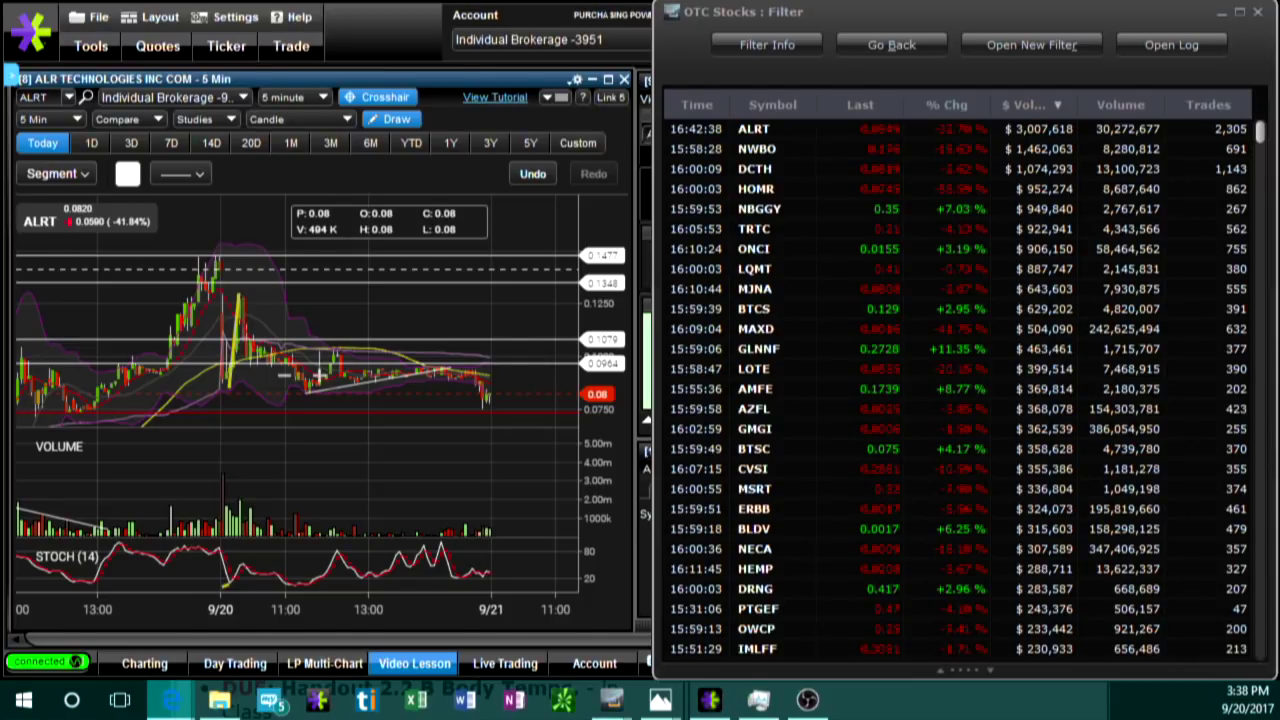
Switch to the browser's Facebook group Day Trader's Club and review its pinned scanner post and recent member discussions
{"action": "key", "text": "alt+Tab"}
{"action": "left_click_drag", "start_coordinate": [409, 66], "coordinate": [464, 30]}
{"action": "scroll", "coordinate": [750, 290], "scroll_direction": "down", "scroll_amount": 1}
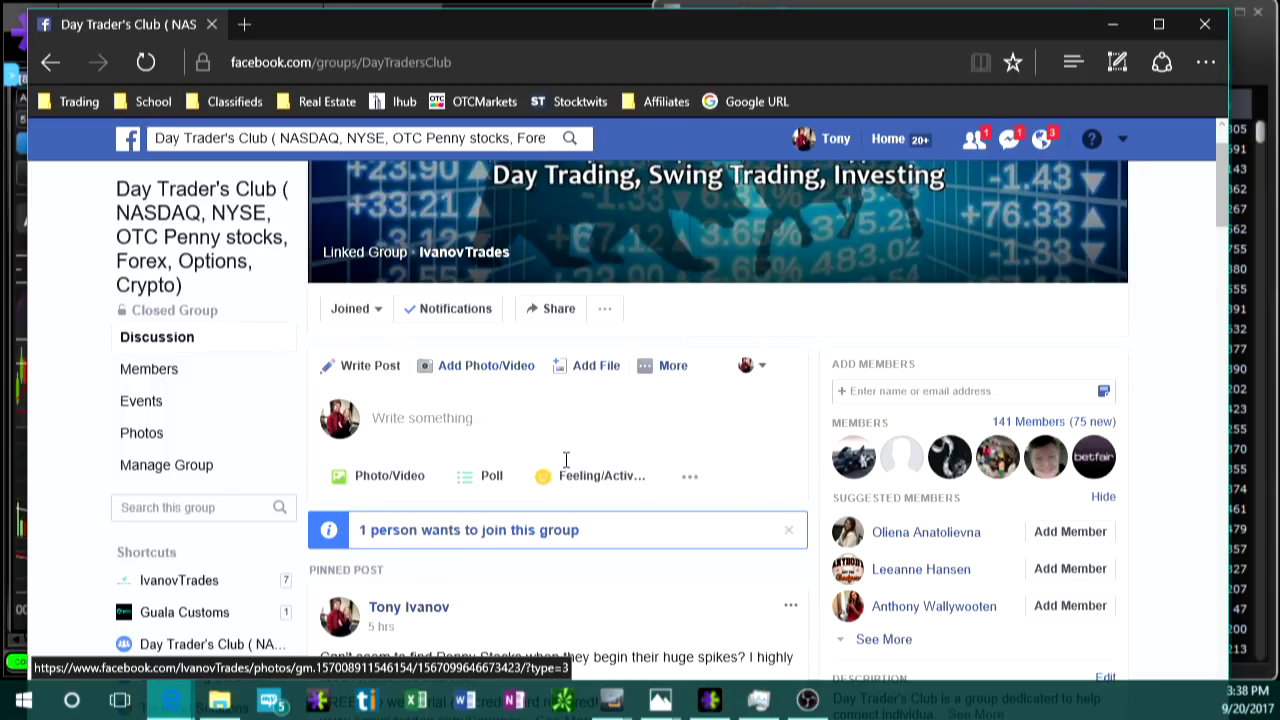
{"action": "scroll", "coordinate": [566, 460], "scroll_direction": "down", "scroll_amount": 3}
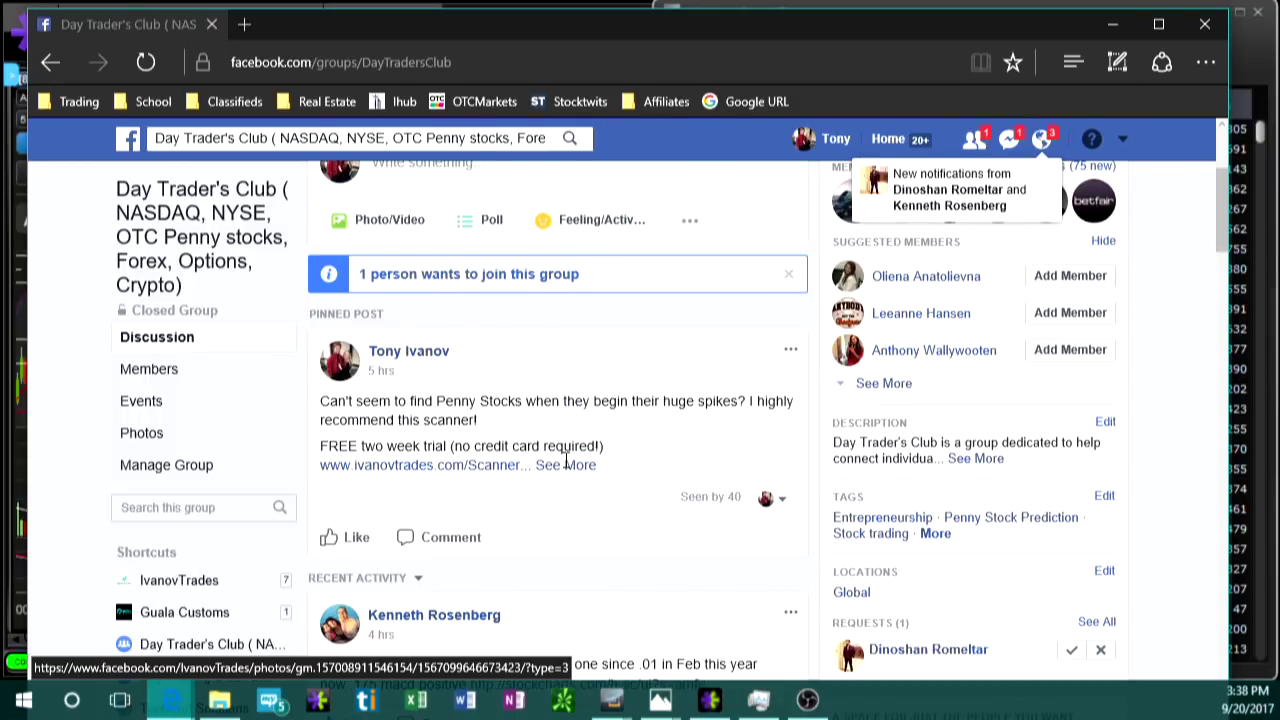
{"action": "scroll", "coordinate": [566, 460], "scroll_direction": "down", "scroll_amount": 4}
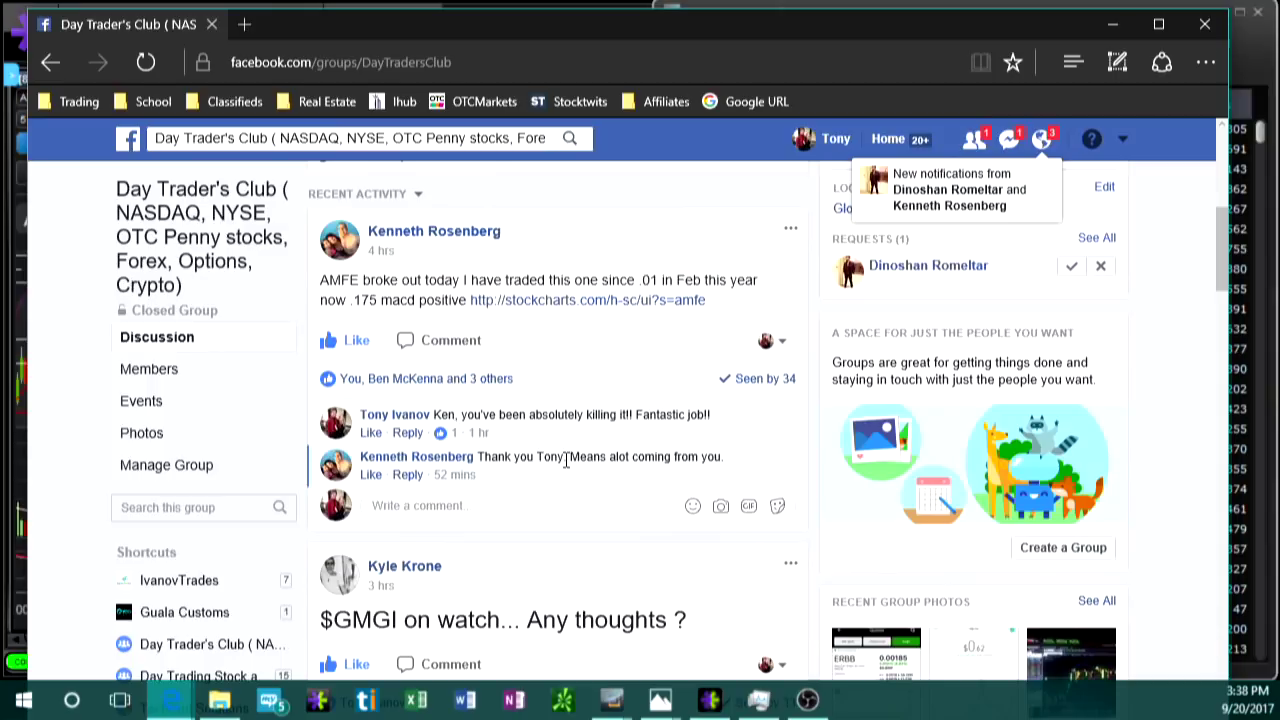